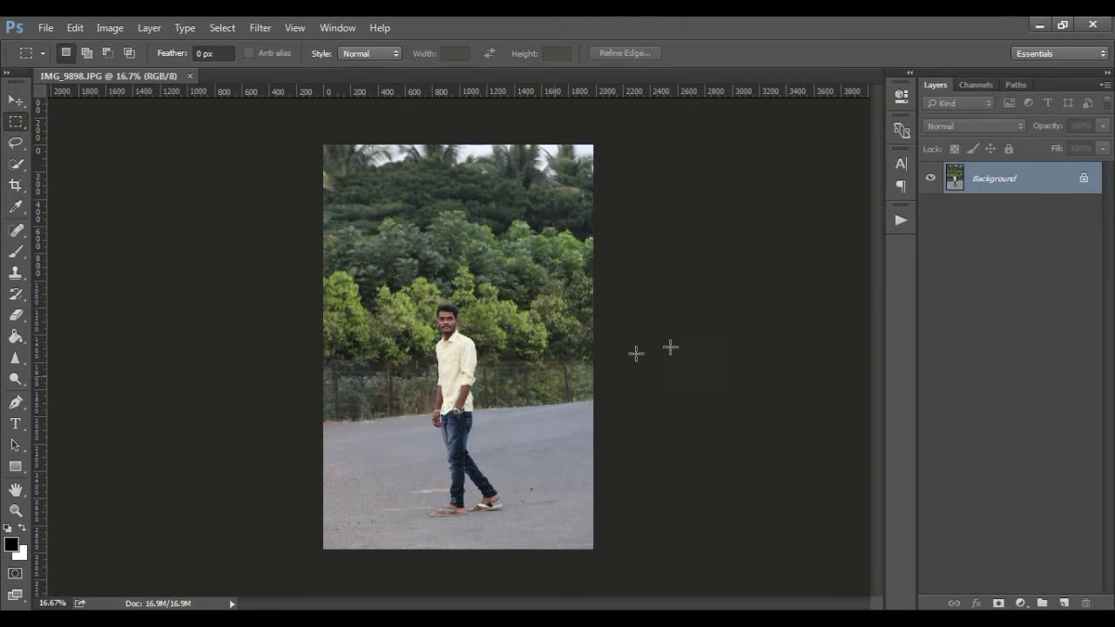
Step: Set the view to 25% and duplicate the Background layer as Layer 1
key("ctrl+plus")
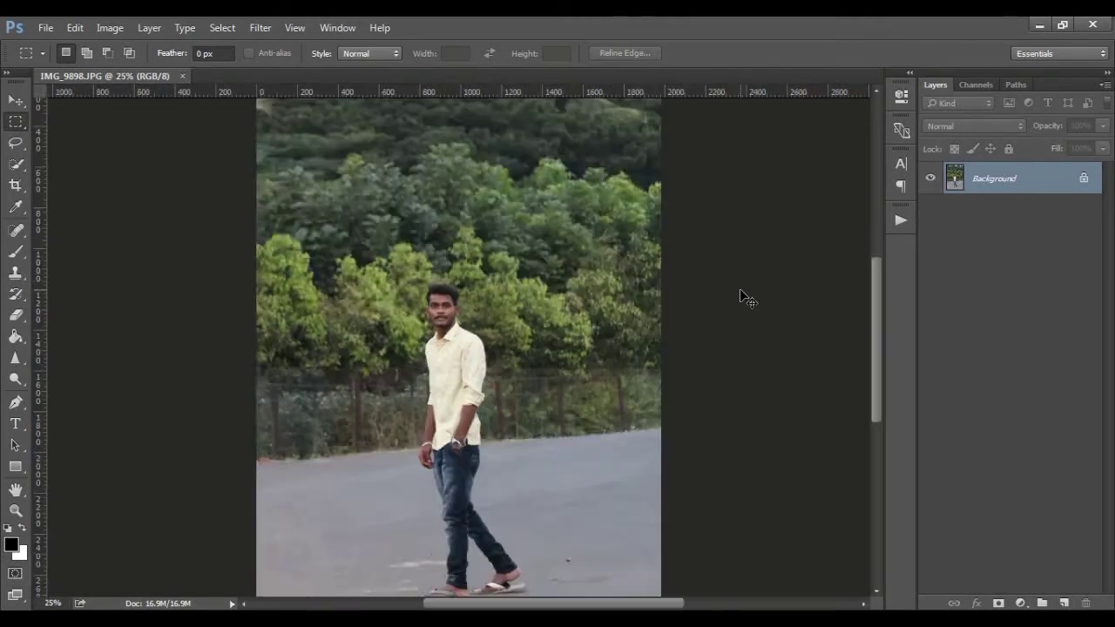
key("ctrl+minus")
key("ctrl+minus")
key("ctrl+plus")
key("ctrl+j")
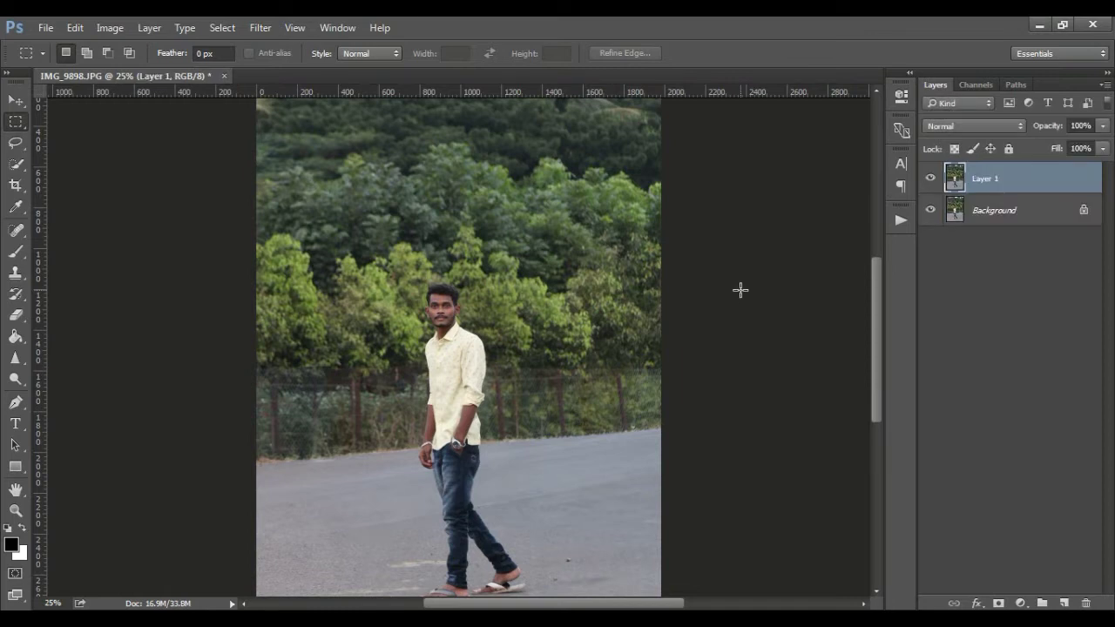
left_click(260, 28)
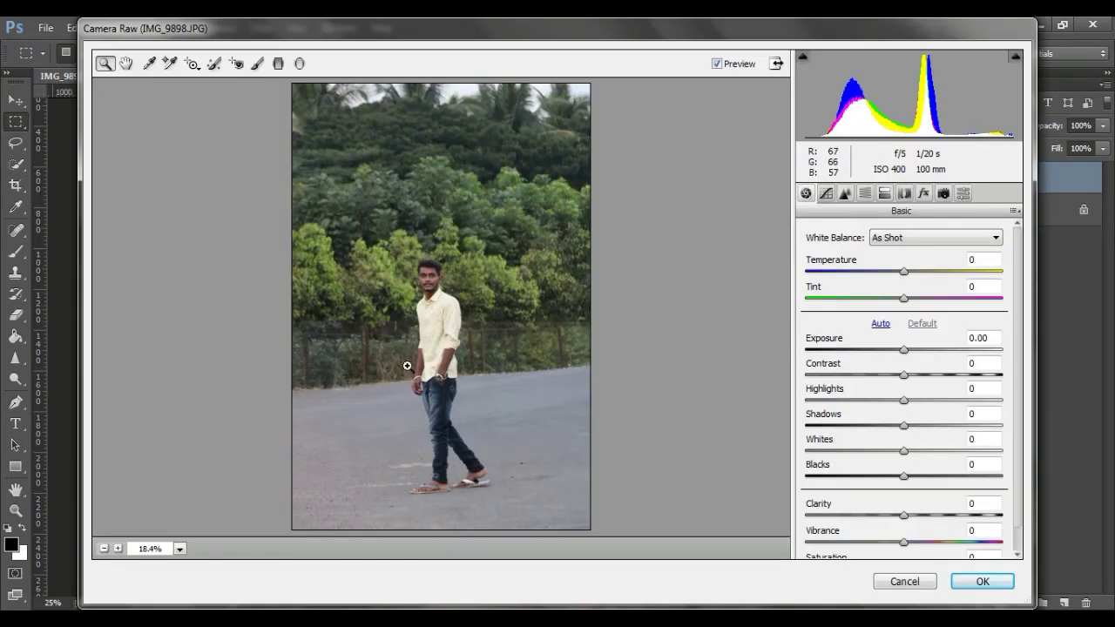
Step: Apply Camera Raw: Highlights -81, Shadows +15, Whites -38, Blacks -23, Clarity +13, Vibrance +17
mouse_move(880, 402)
left_mouse_down()
mouse_move(804, 403)
mouse_move(854, 396)
mouse_move(826, 406)
left_mouse_up()
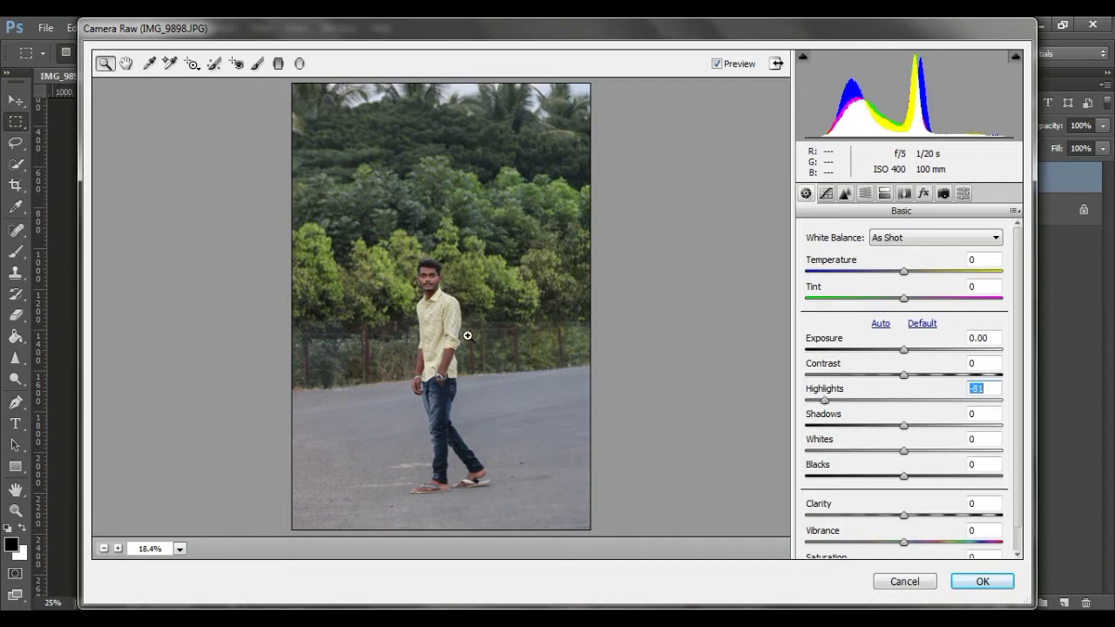
left_click(468, 336)
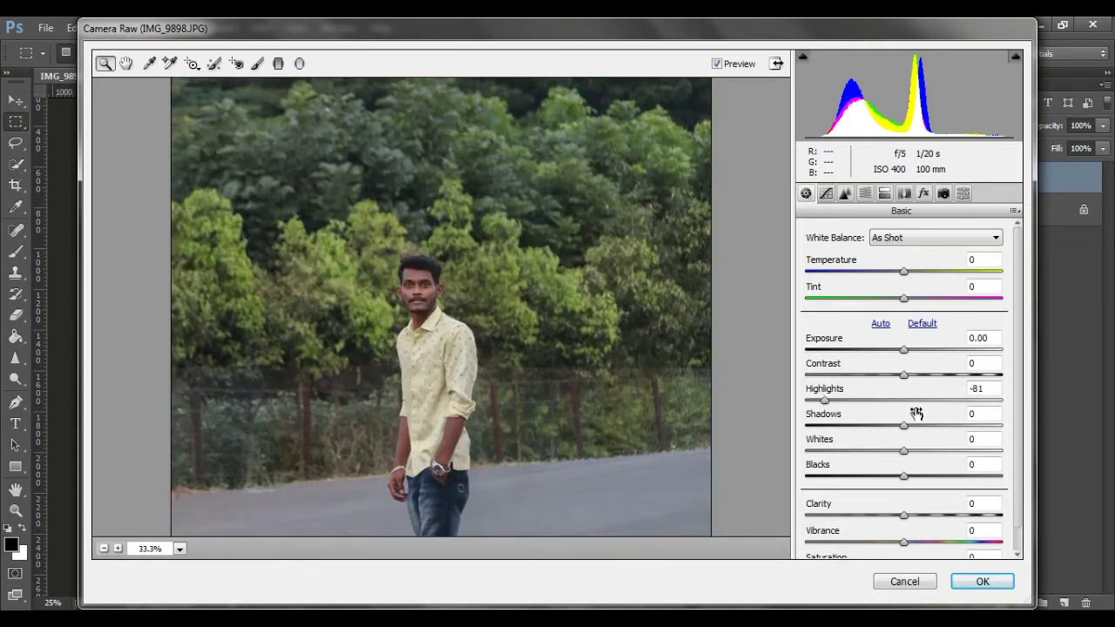
mouse_move(908, 428)
left_mouse_down()
mouse_move(928, 427)
mouse_move(876, 427)
mouse_move(932, 440)
mouse_move(868, 451)
mouse_move(882, 477)
left_mouse_up()
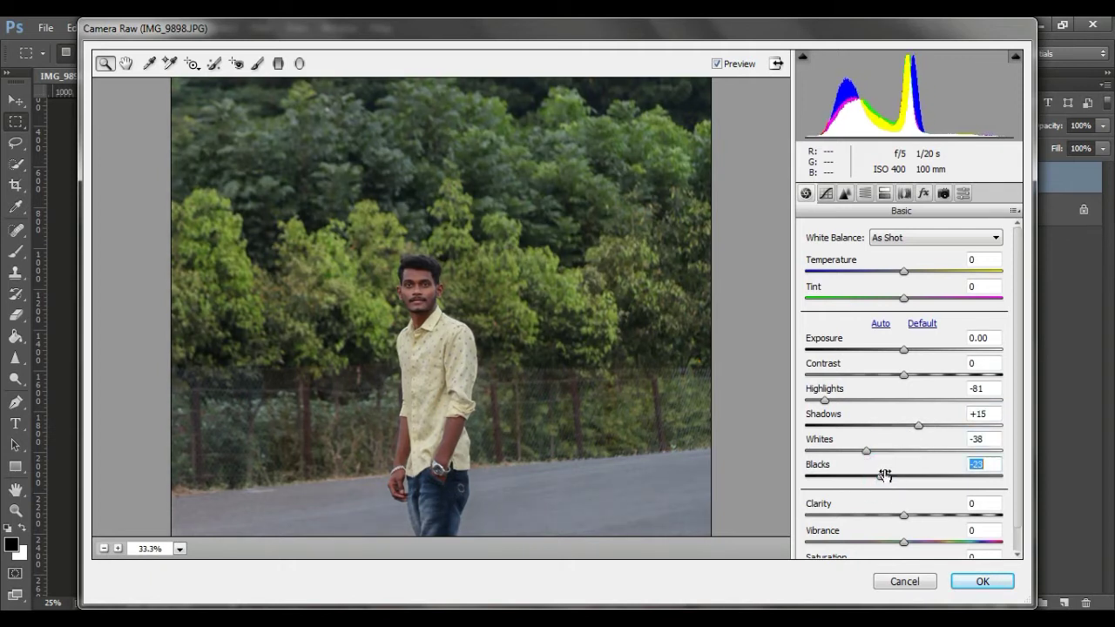
mouse_move(904, 515)
left_mouse_down()
mouse_move(915, 515)
mouse_move(923, 542)
left_mouse_up()
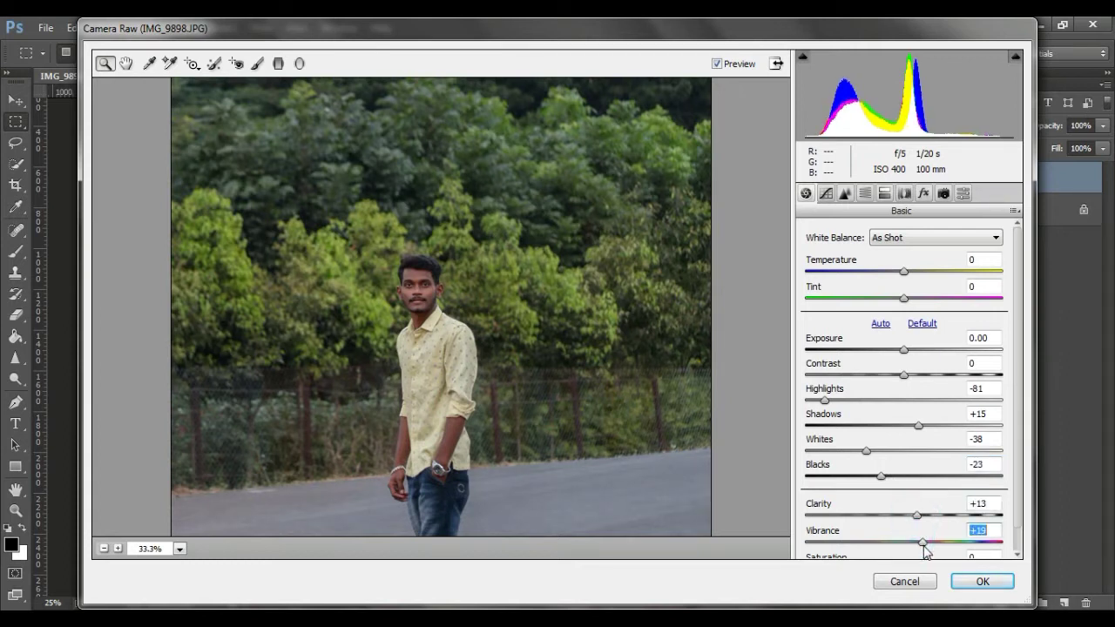
left_click_drag(904, 350, 905, 350)
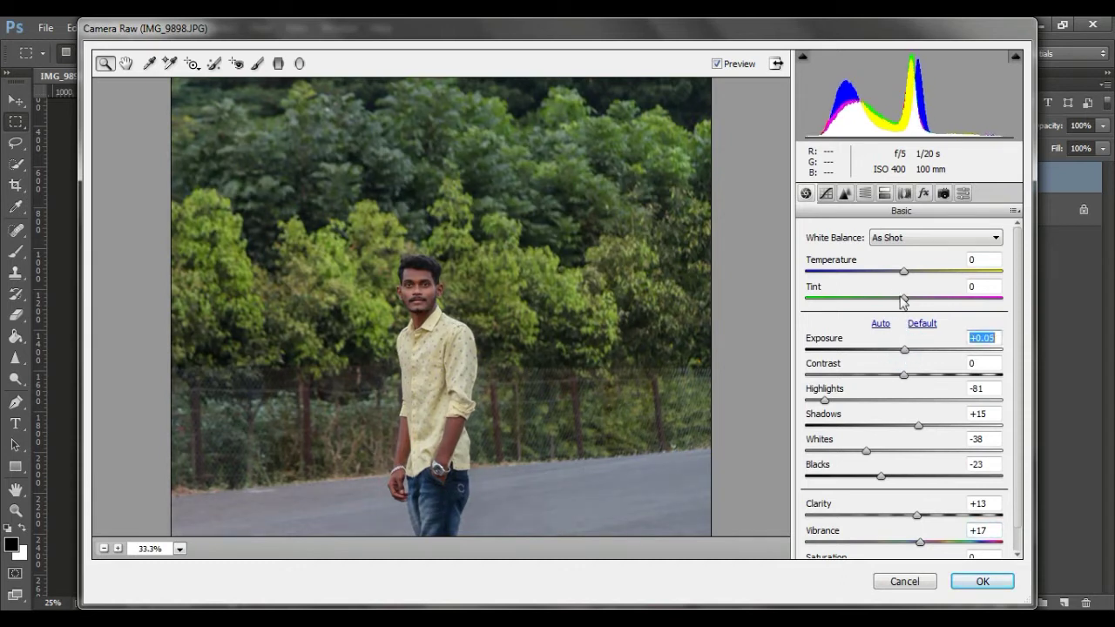
left_click(976, 582)
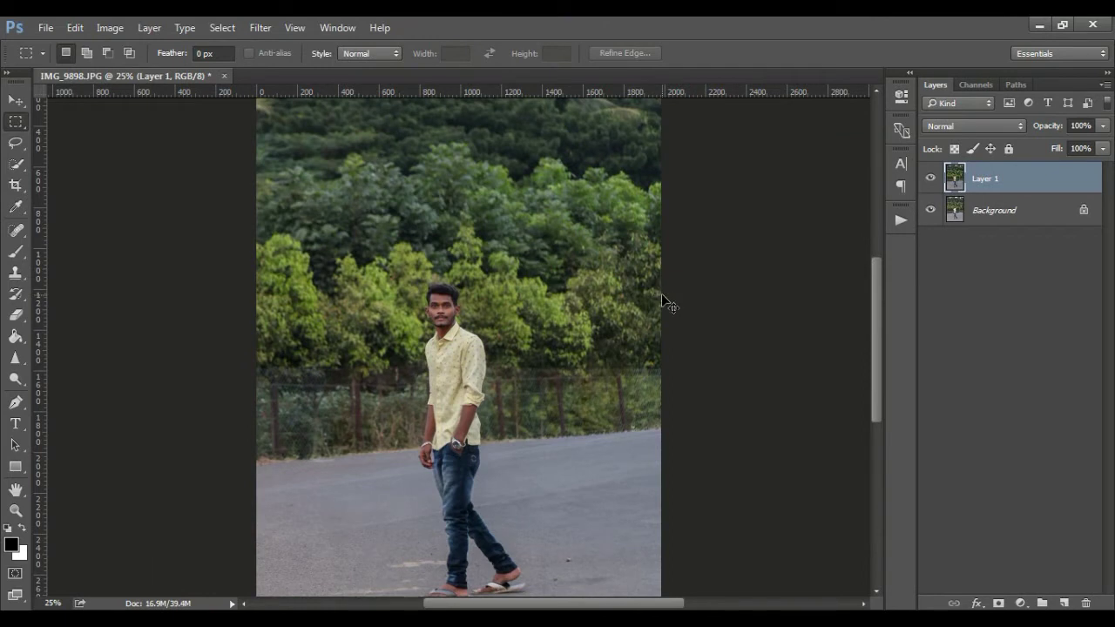
Step: Duplicate Layer 1 and bring up Camera Raw's HSL controls on the copy
key("ctrl+j")
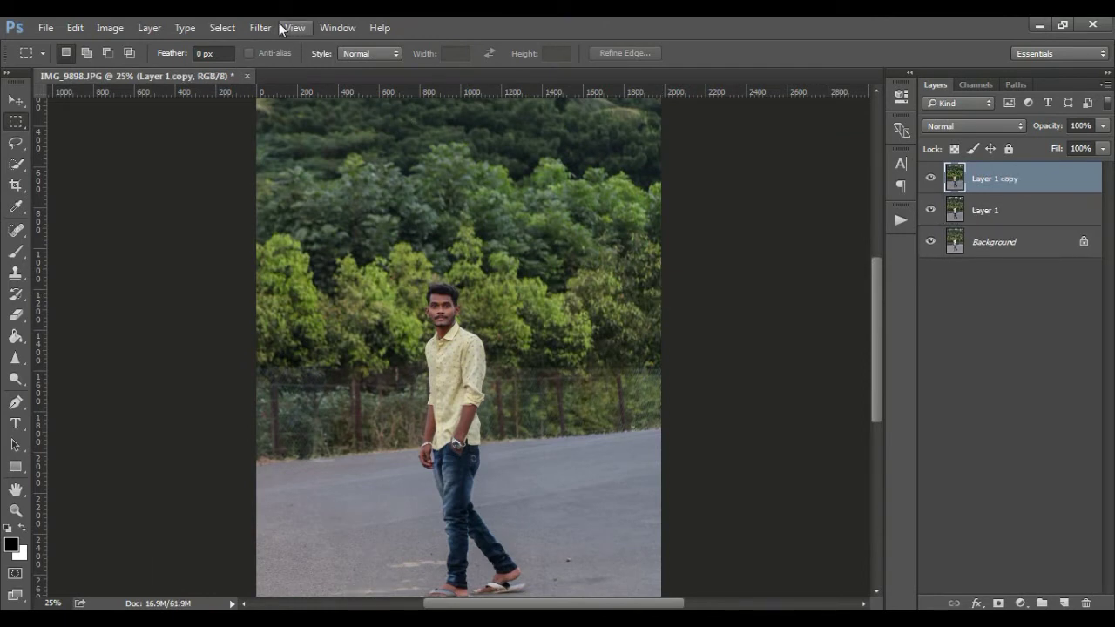
left_click(260, 27)
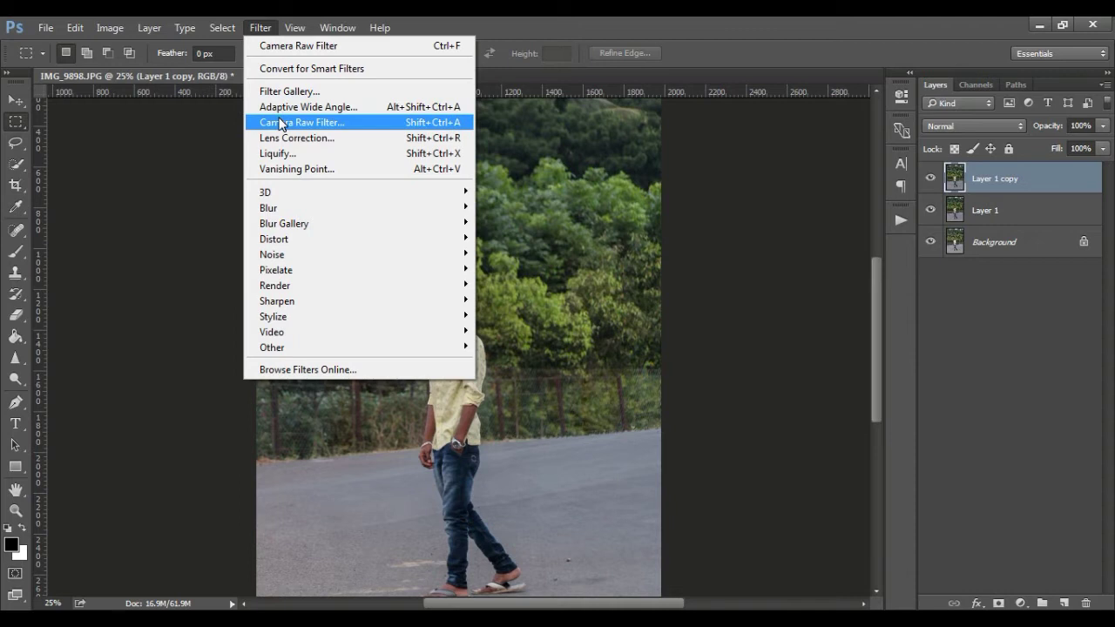
left_click(279, 123)
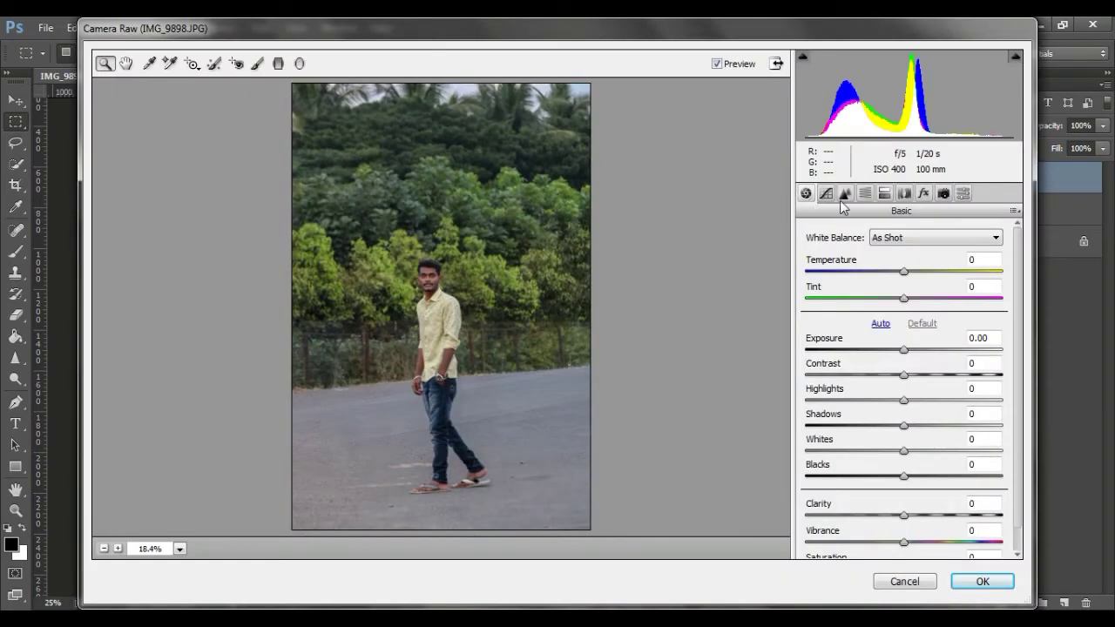
left_click(864, 193)
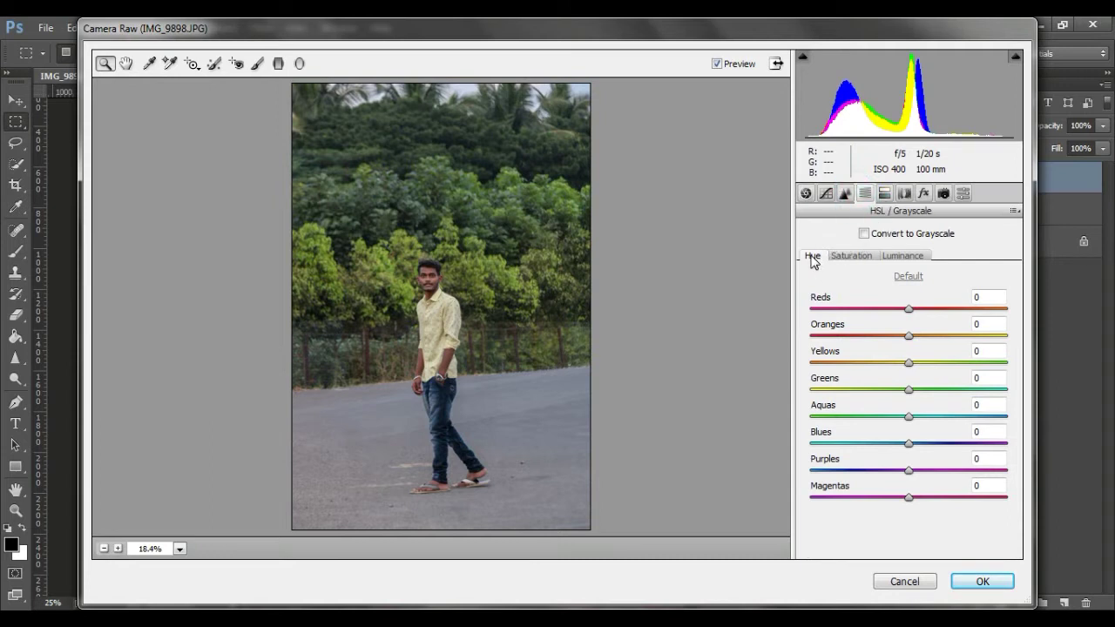
Step: Shift hues to Yellows +100, Greens +73, Aquas +30 and Blues -20
mouse_move(920, 364)
left_mouse_down()
mouse_move(1048, 390)
mouse_move(803, 372)
mouse_move(1019, 385)
left_mouse_up()
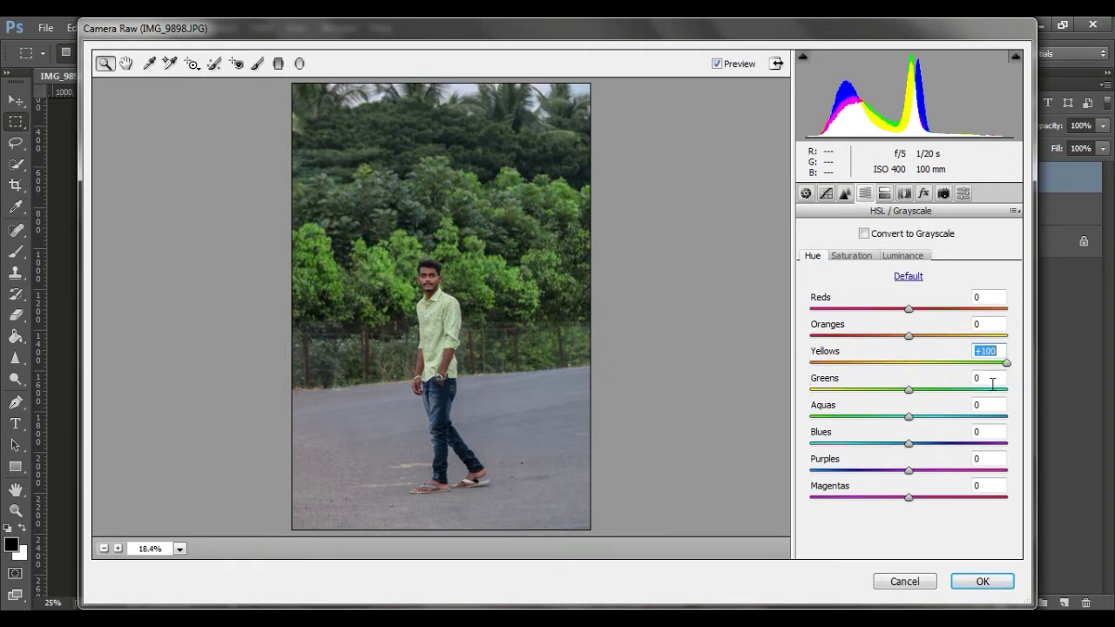
left_click(978, 391)
mouse_move(926, 416)
left_mouse_down()
mouse_move(950, 416)
mouse_move(940, 427)
left_mouse_up()
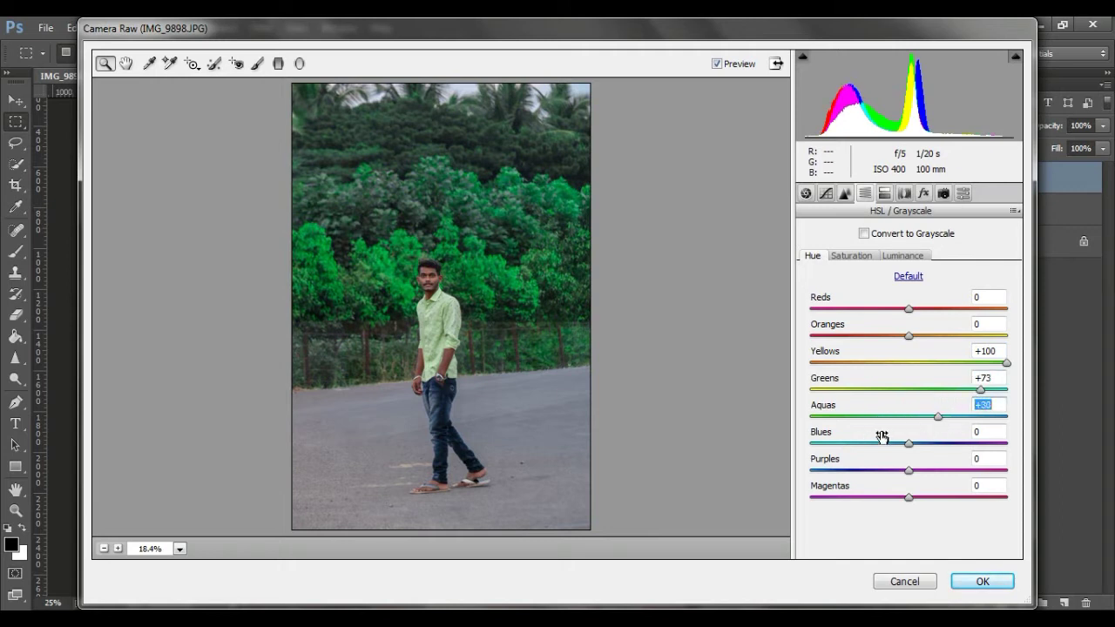
mouse_move(887, 443)
left_mouse_down()
mouse_move(897, 444)
mouse_move(890, 453)
left_mouse_up()
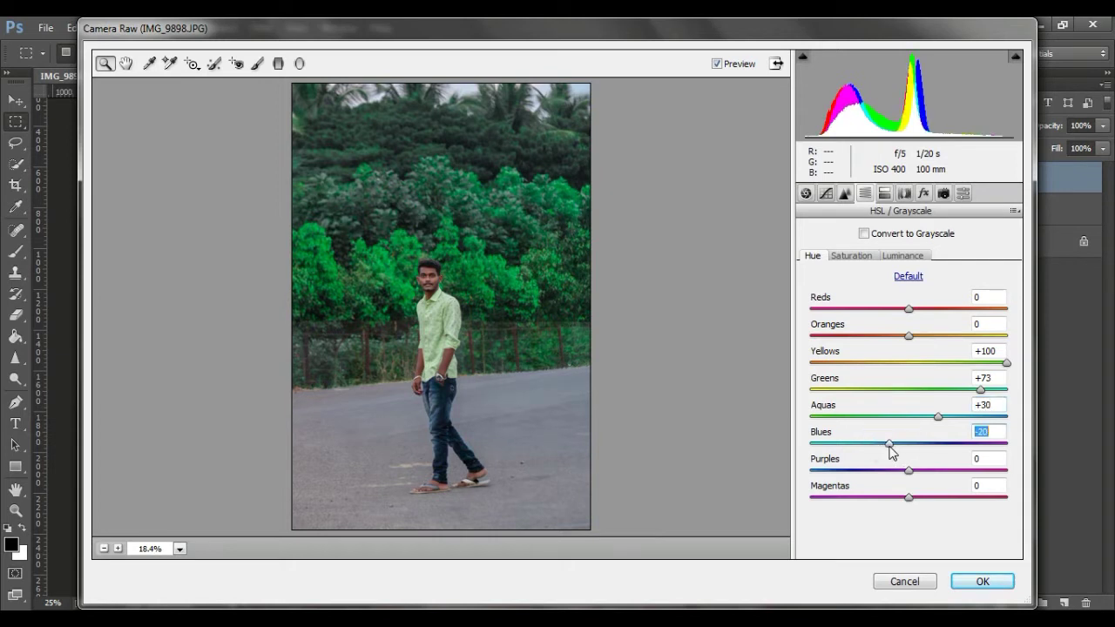
Step: Set Yellows, Greens, Aquas and Blues saturation all to -100
left_click(861, 256)
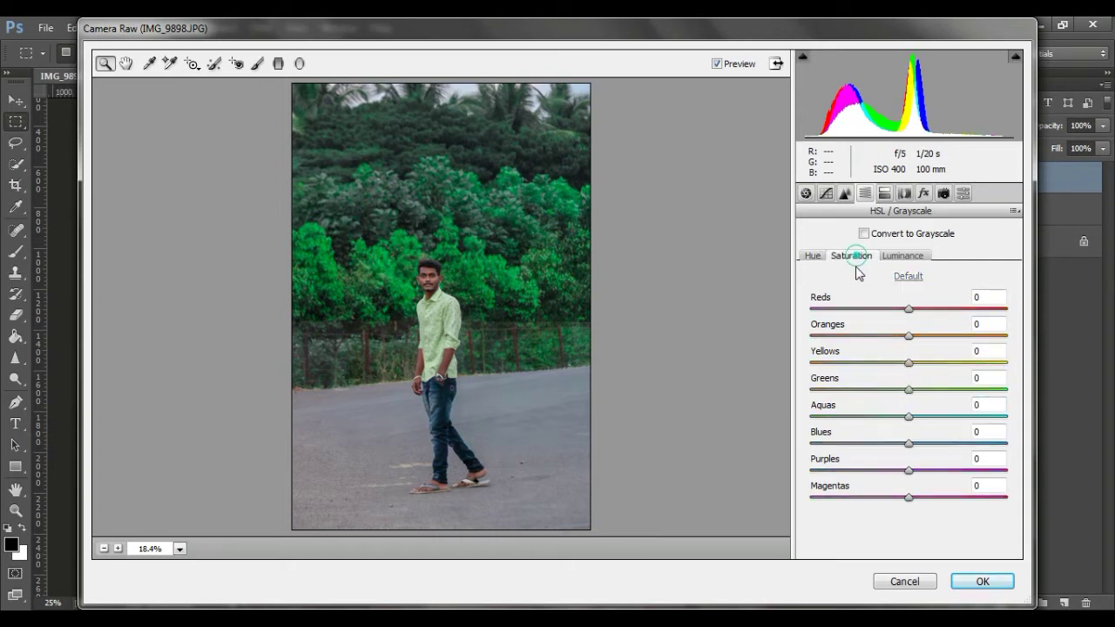
left_click_drag(831, 362, 803, 365)
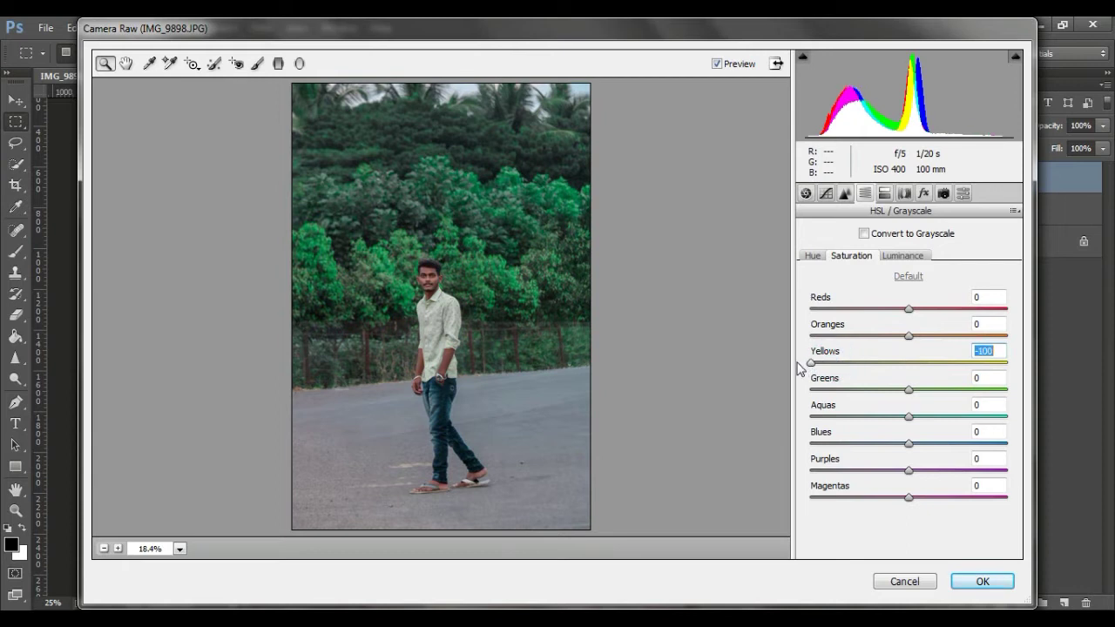
left_click(810, 390)
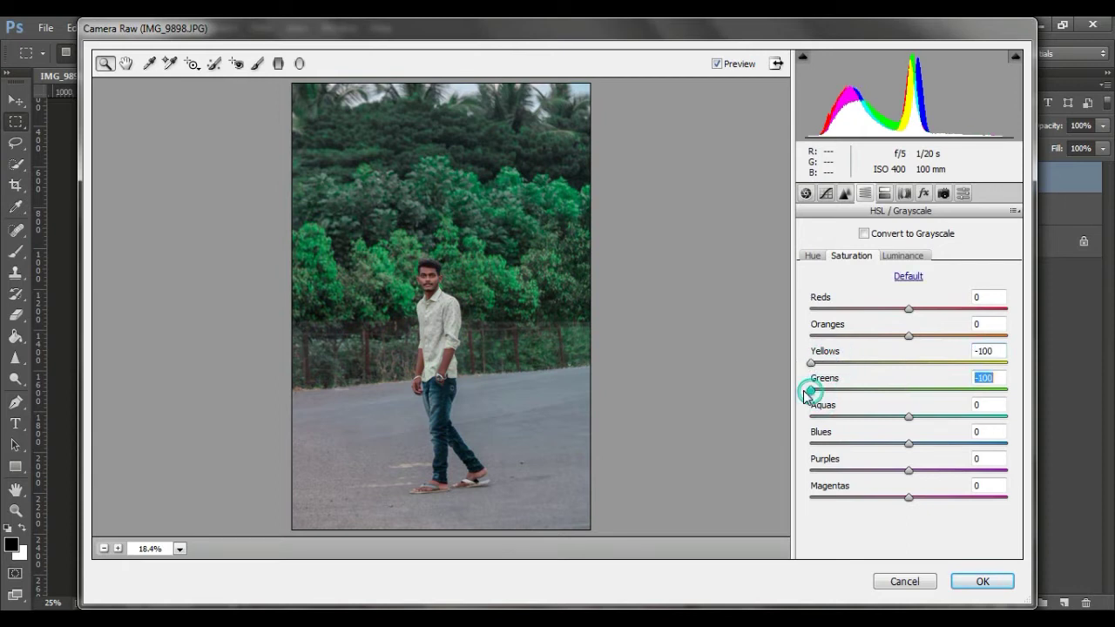
left_click(811, 417)
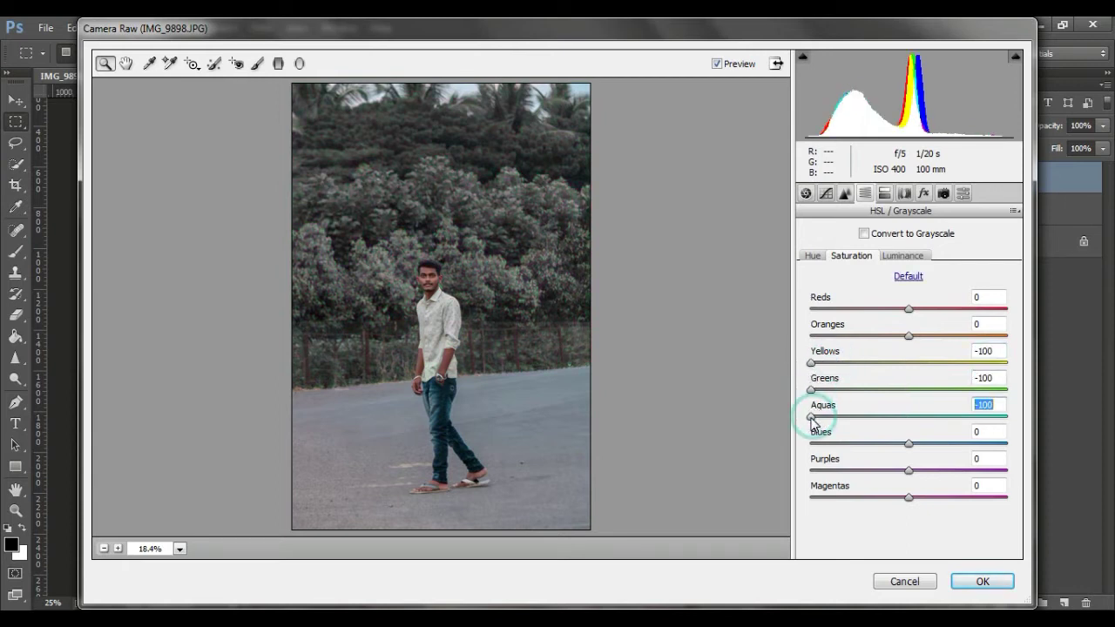
left_click(810, 443)
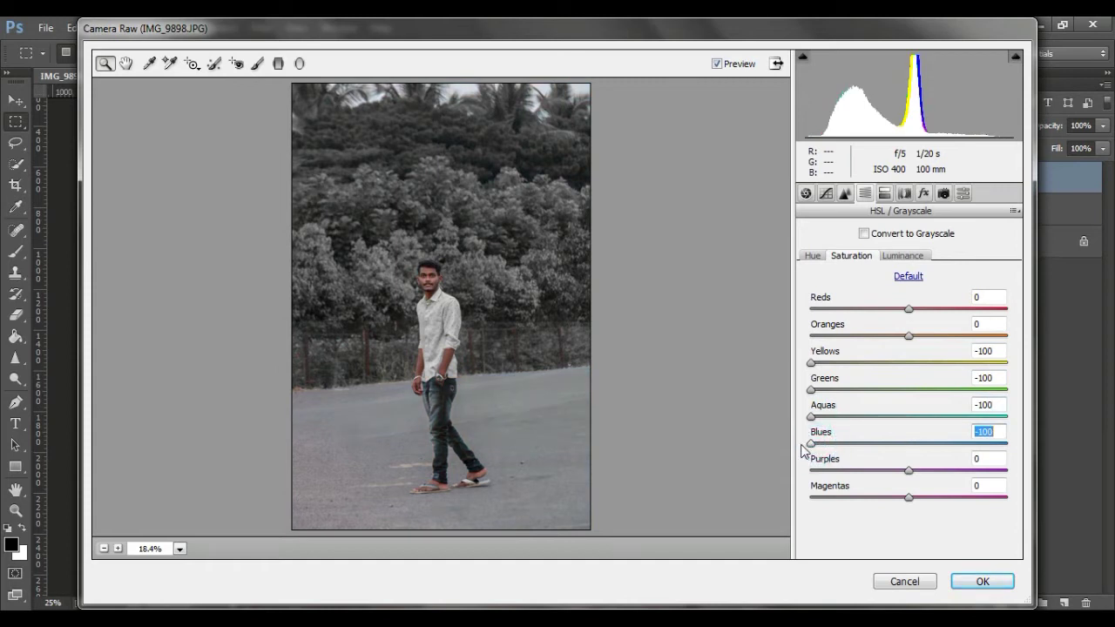
Step: Darken Yellows, Greens, Aquas, Blues luminance to -32, -20, -23, -25 and apply Camera Raw
left_click(901, 255)
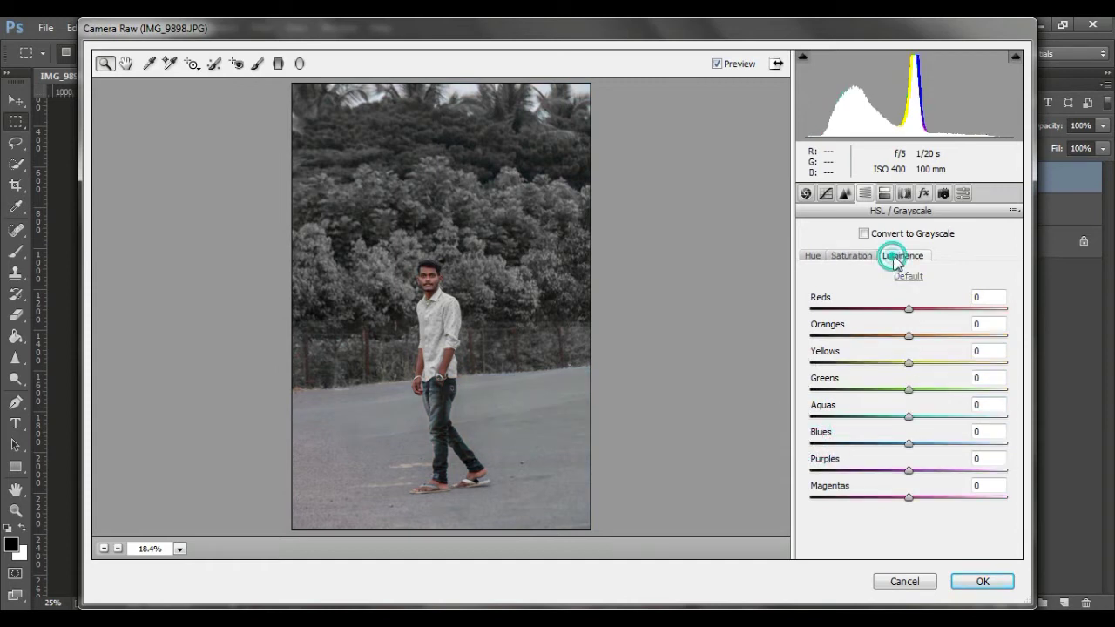
left_click_drag(907, 362, 877, 366)
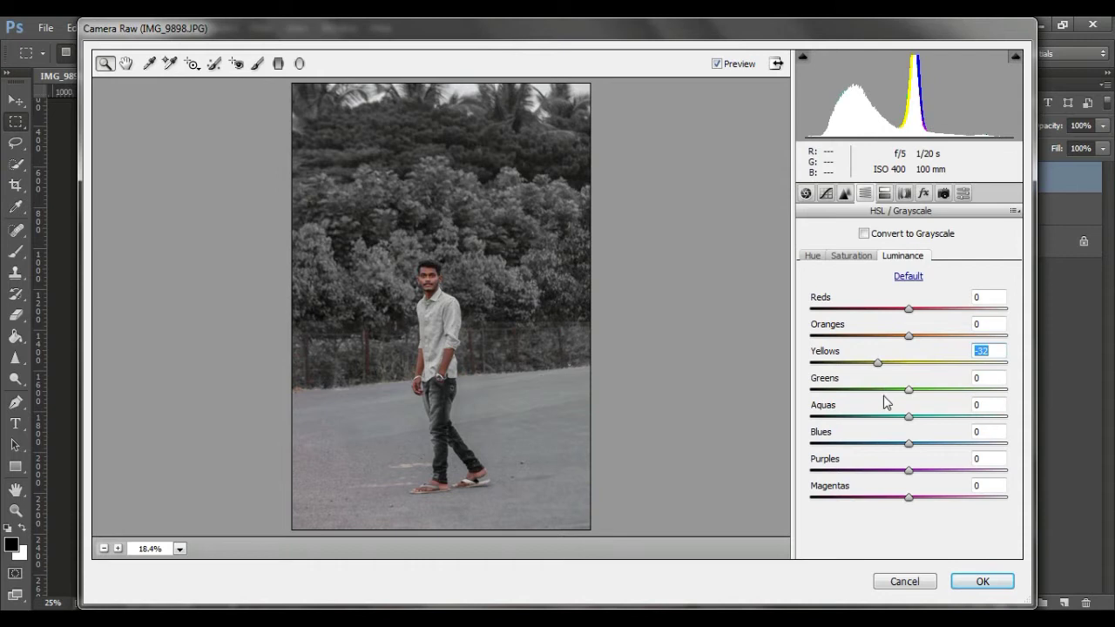
left_click(889, 390)
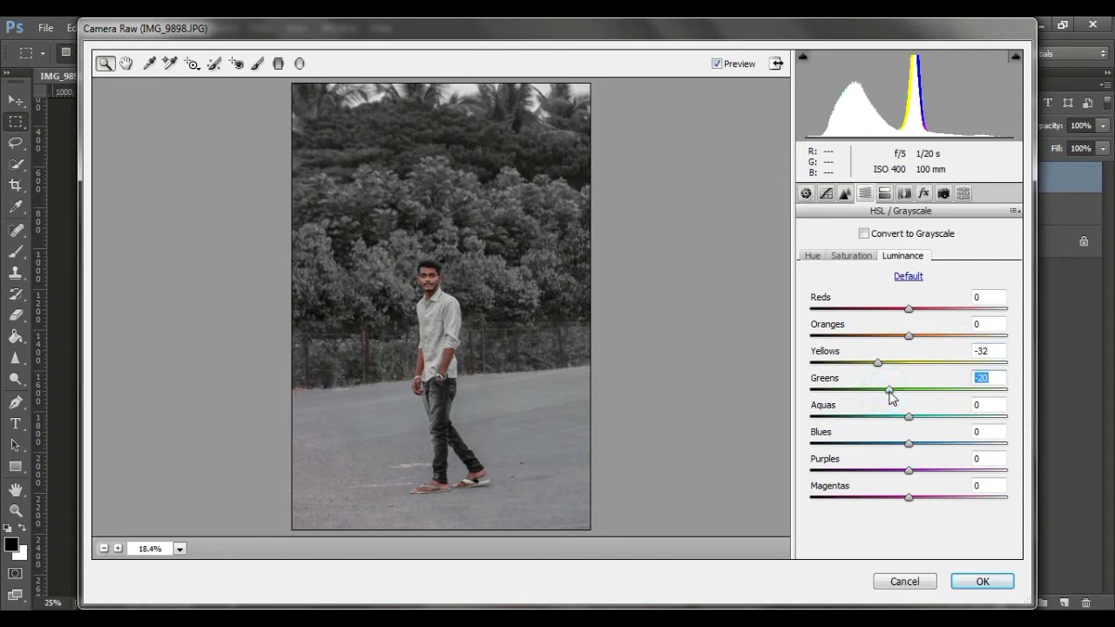
left_click(887, 417)
mouse_move(883, 443)
left_mouse_down()
mouse_move(869, 444)
mouse_move(884, 444)
left_mouse_up()
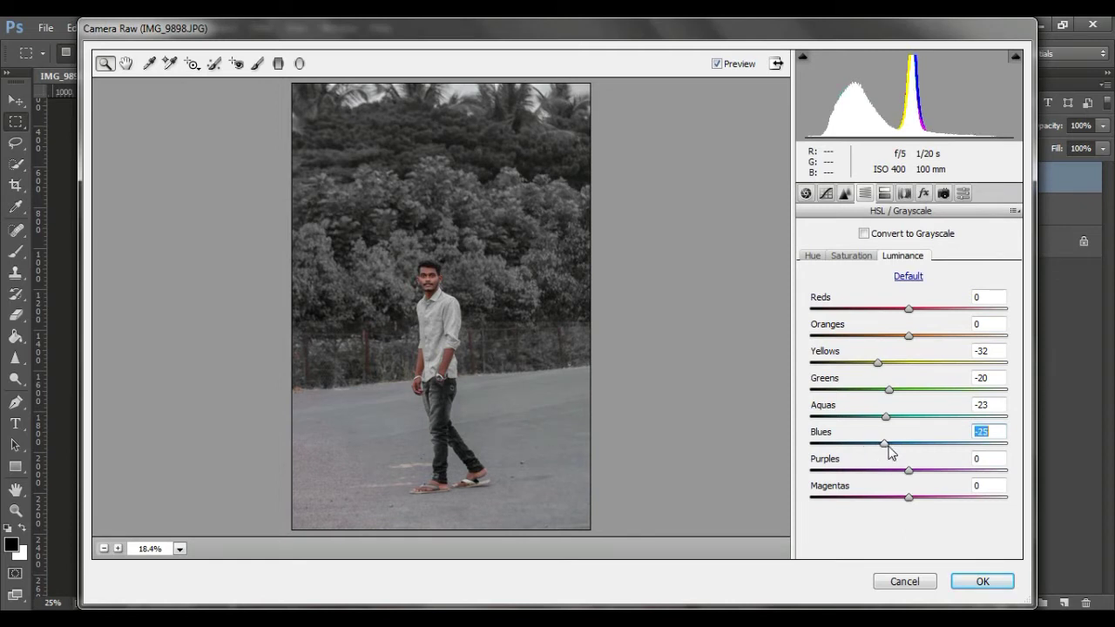
left_click(903, 193)
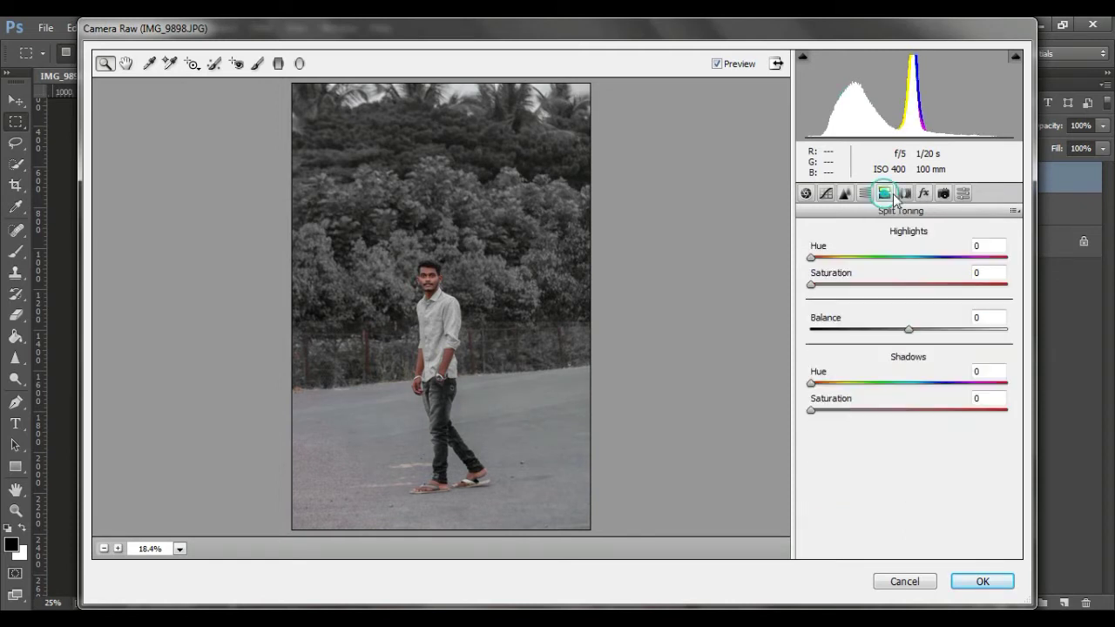
left_click(979, 578)
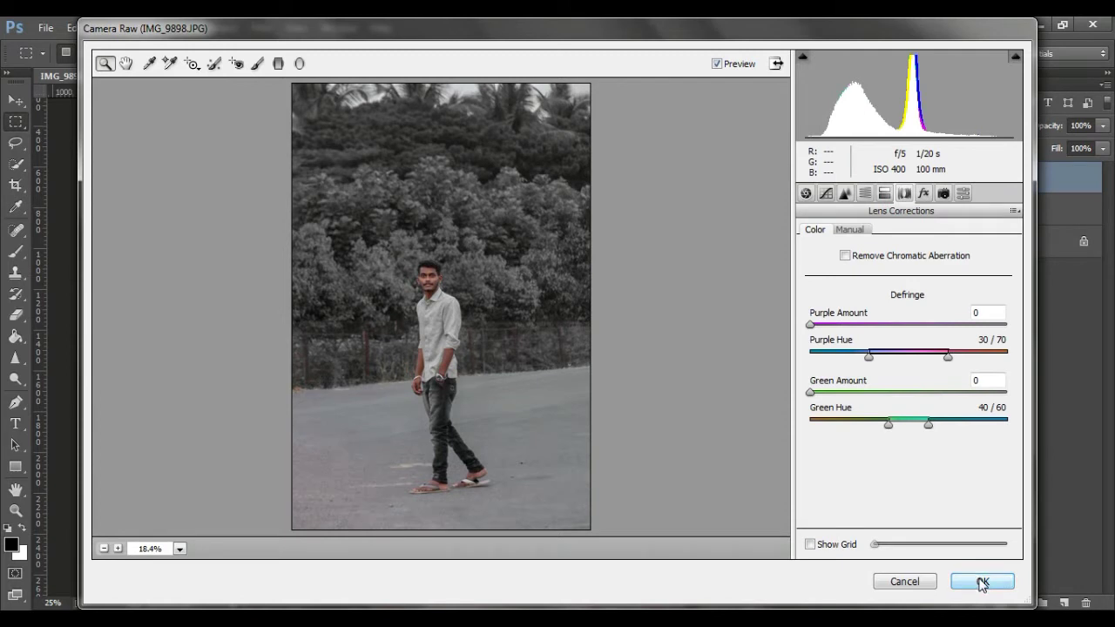
Step: Bring up Liquify on Layer 1 copy at 100% zoom with a smaller warp brush
scroll(549, 374, "down", 3)
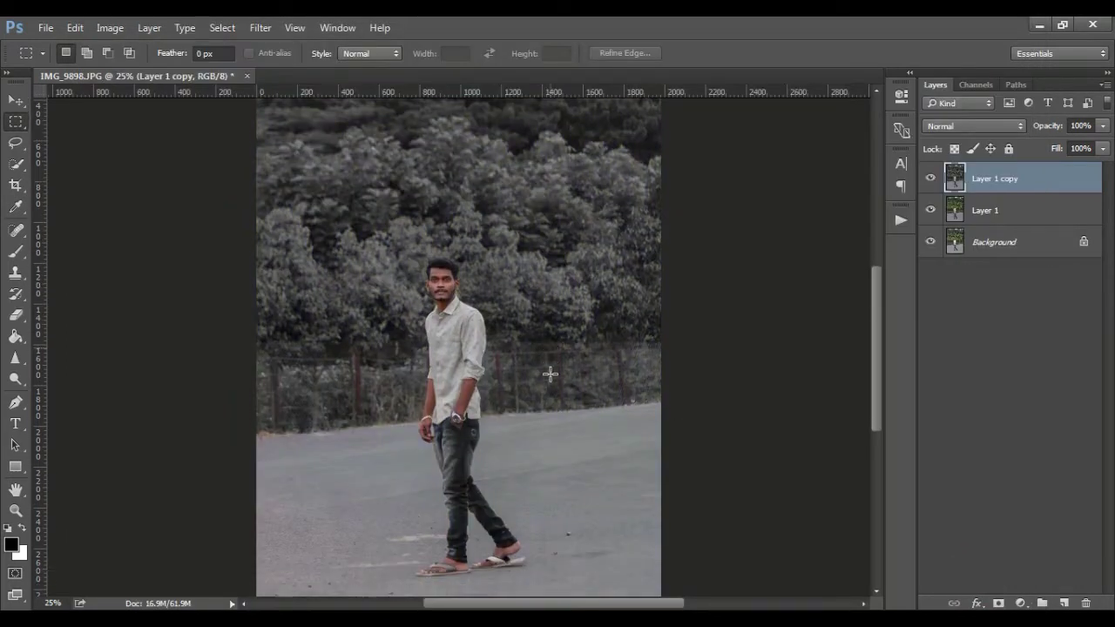
scroll(549, 373, "down", 1)
scroll(549, 373, "up", 1)
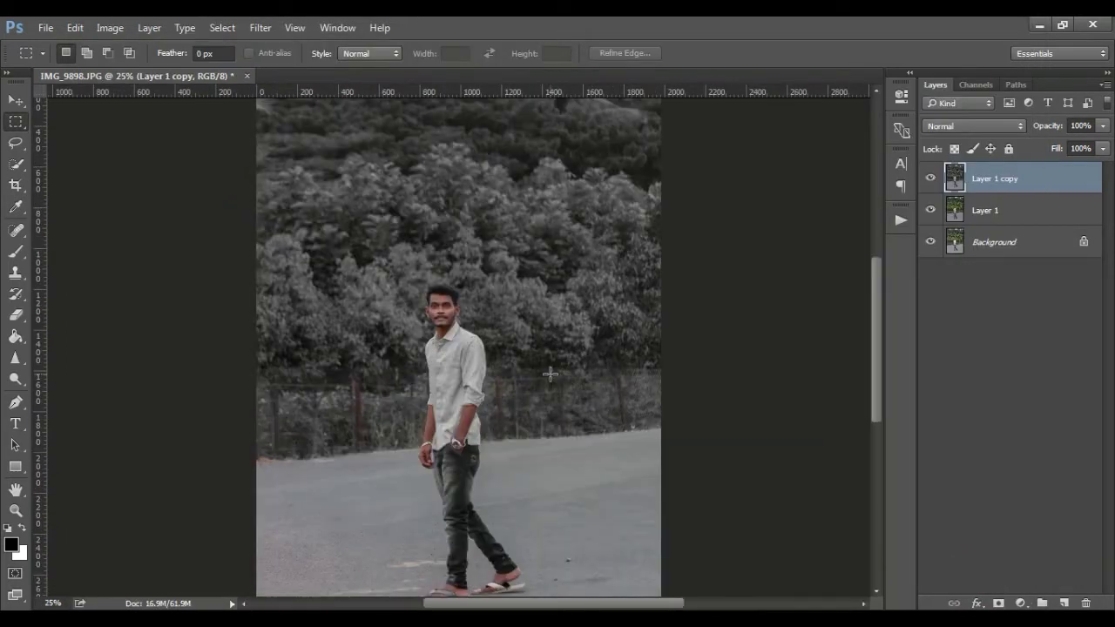
scroll(549, 373, "up", 1)
scroll(550, 373, "up", 1)
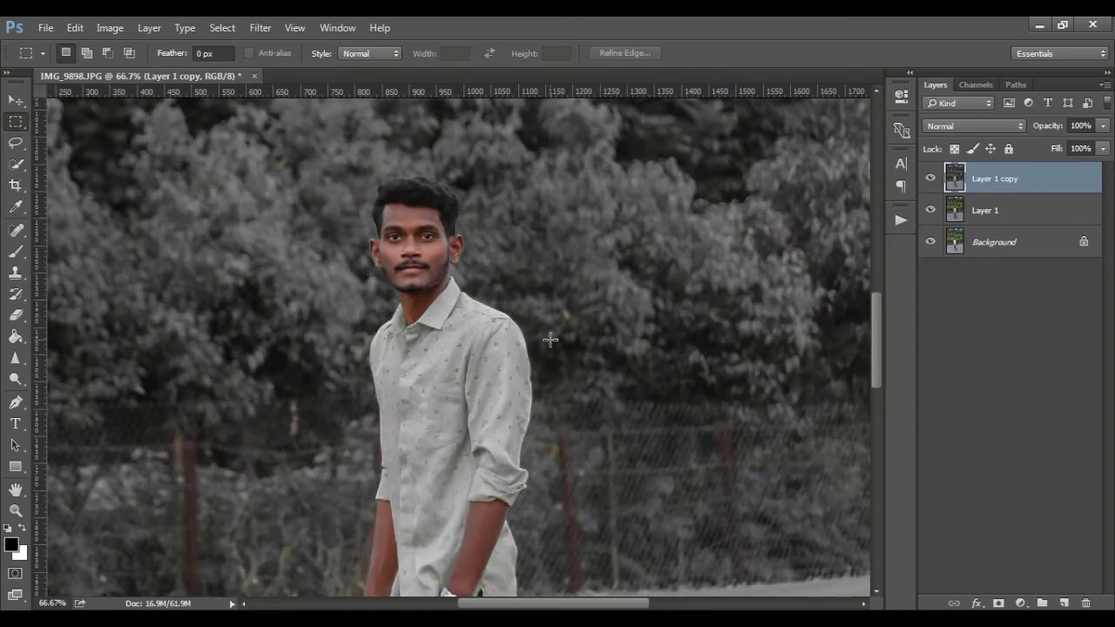
scroll(549, 340, "up", 1)
left_click(268, 26)
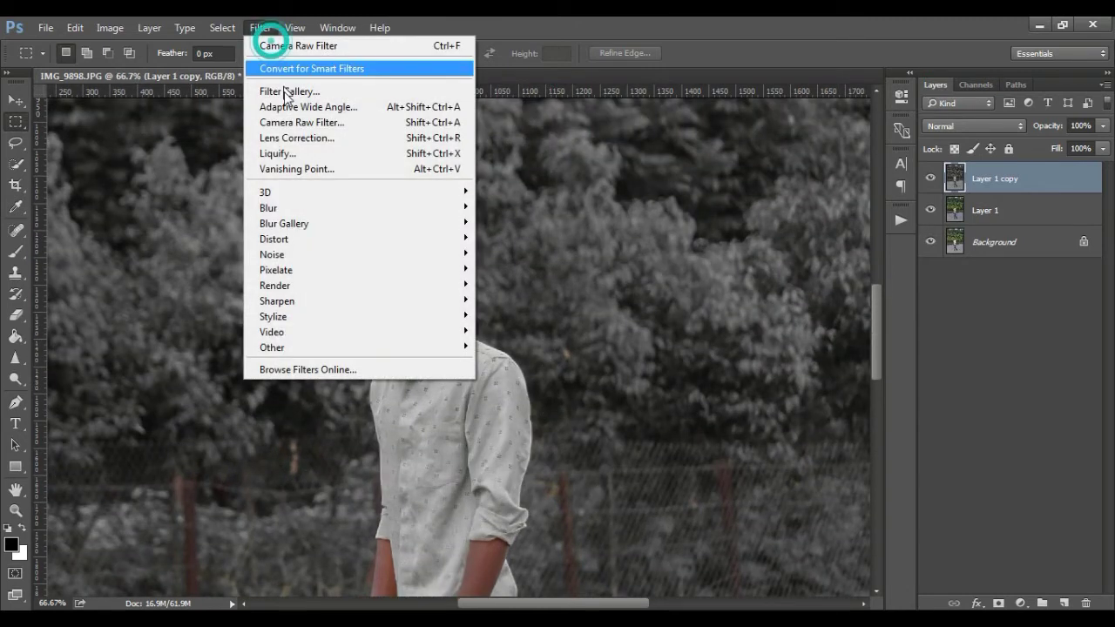
left_click(286, 153)
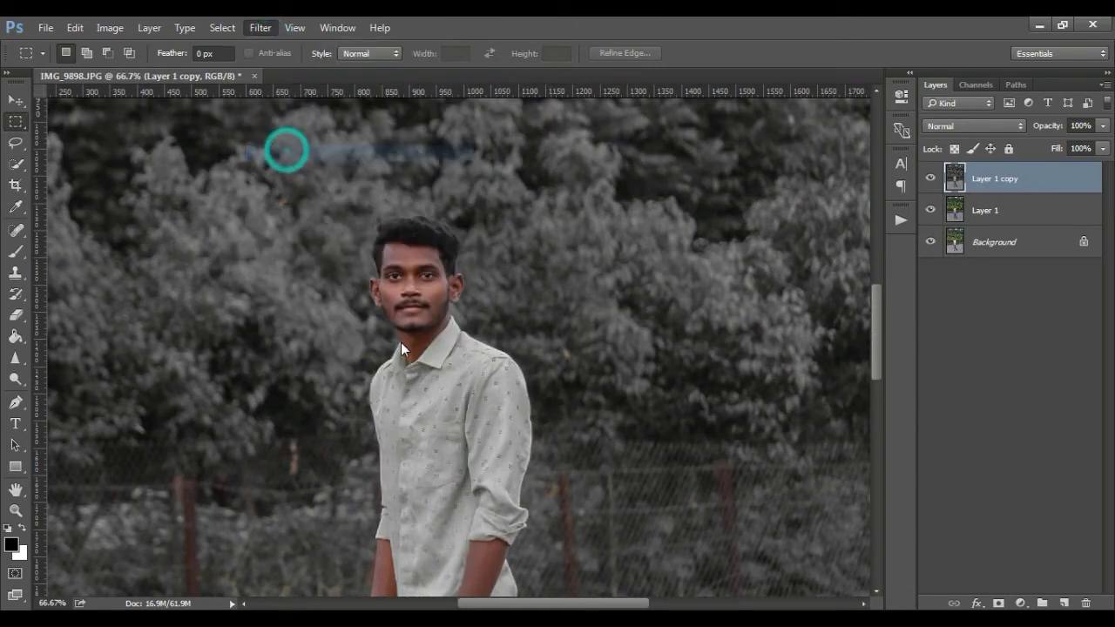
key("ctrl+alt+0")
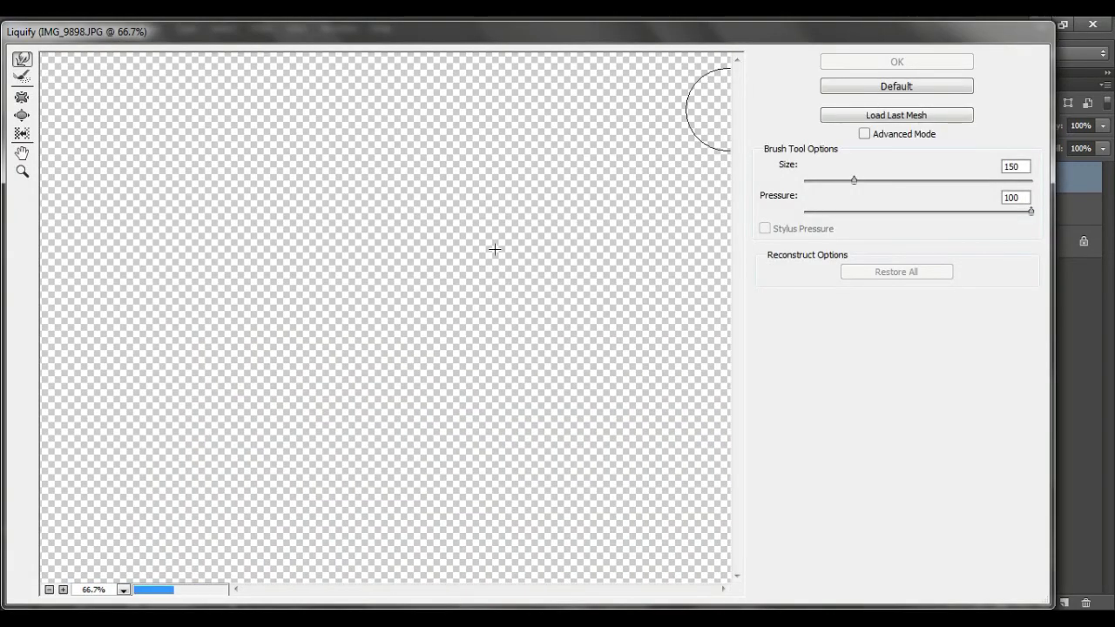
scroll(494, 226, "up", 5)
key("bracketleft")
key("bracketleft")
key("bracketleft")
key("bracketleft")
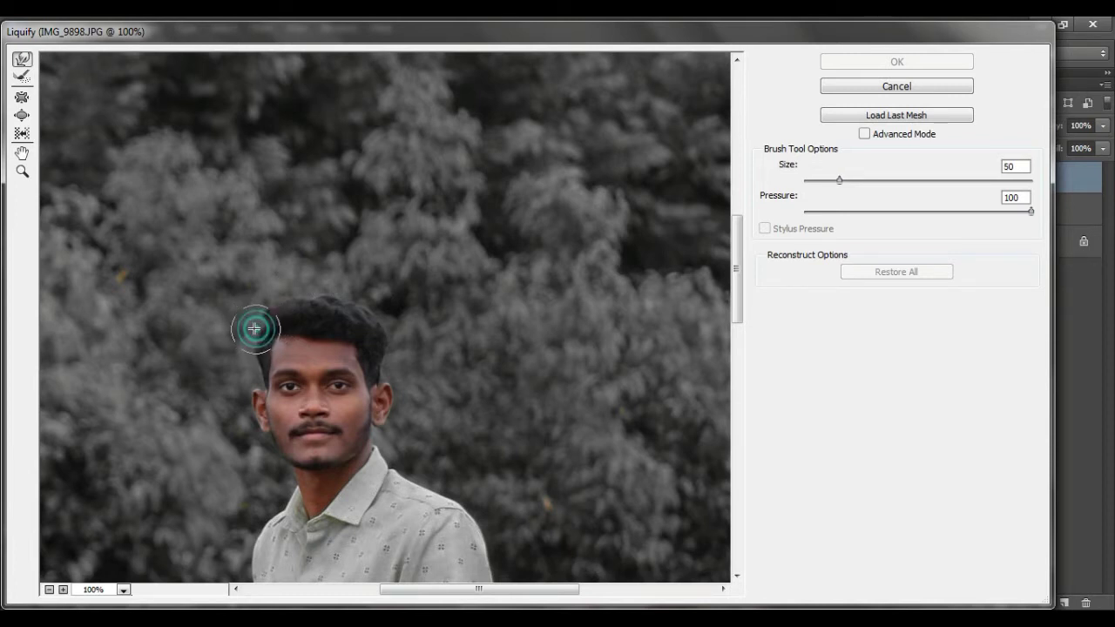
Step: Warp the hair's left, top and right edges into a fuller shape and apply
left_click_drag(256, 323, 264, 329)
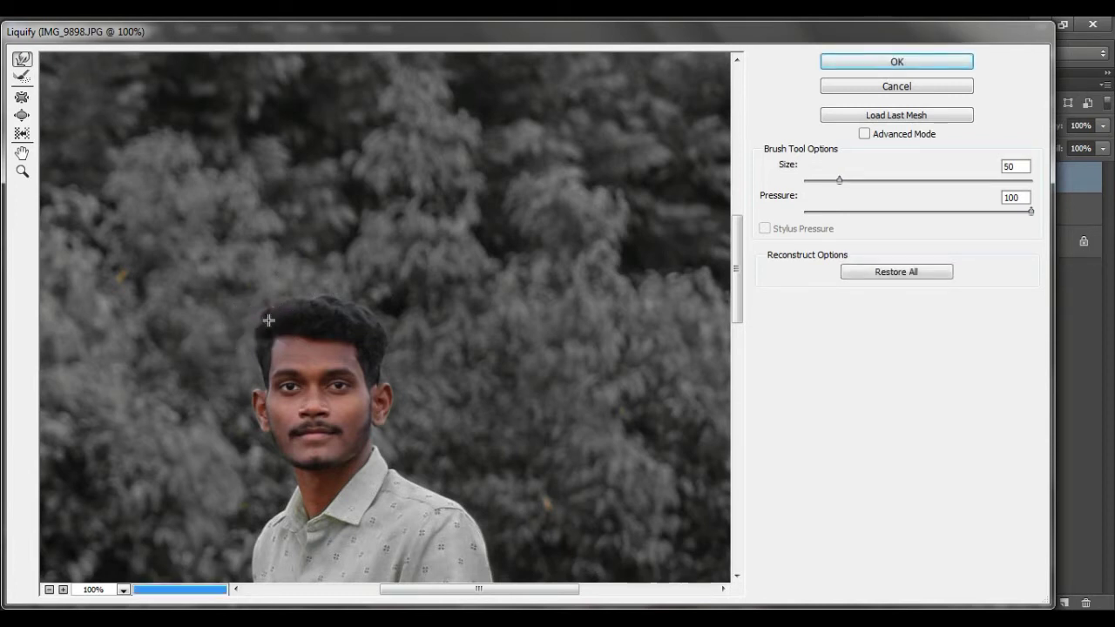
left_click_drag(294, 302, 339, 309)
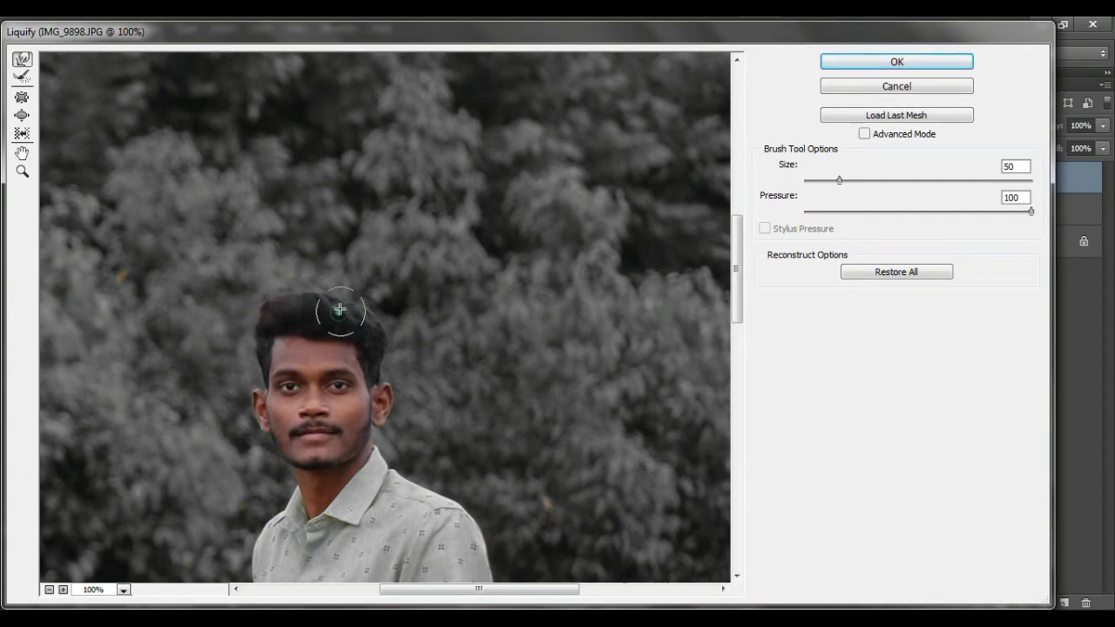
left_click_drag(318, 300, 367, 323)
left_click(386, 338)
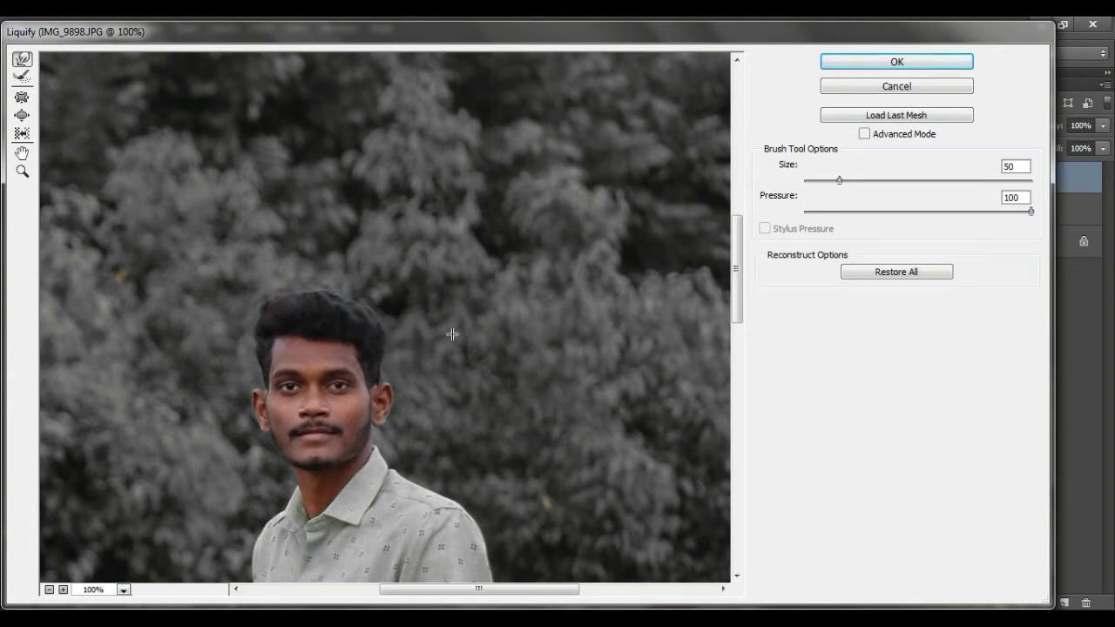
mouse_move(393, 332)
left_mouse_down()
mouse_move(383, 333)
mouse_move(386, 355)
left_mouse_up()
left_click(284, 293)
left_click(901, 64)
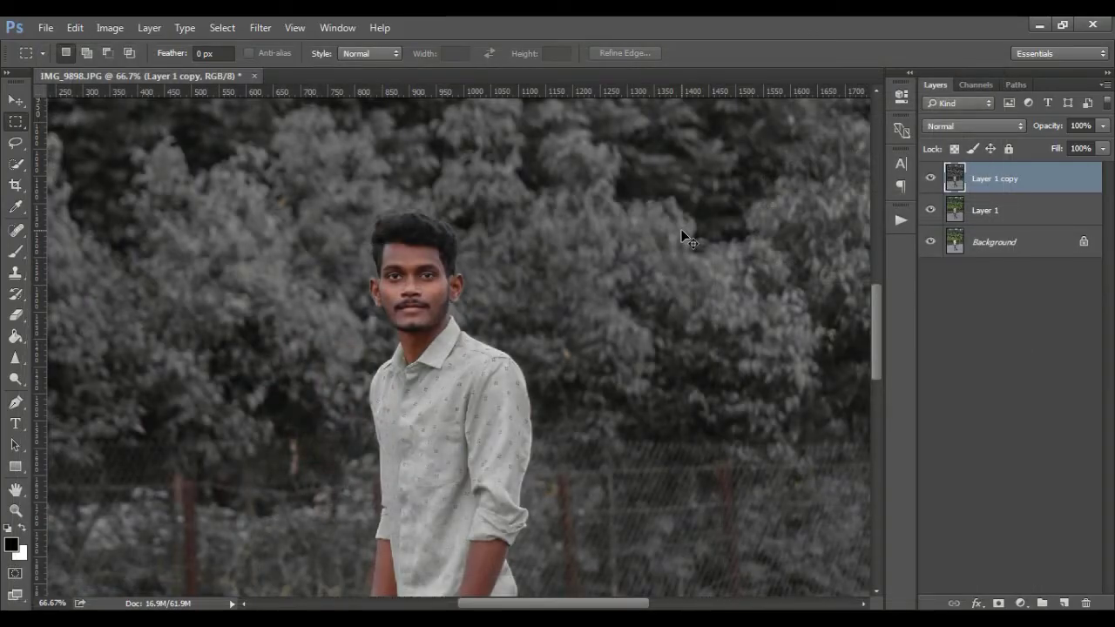
Step: Duplicate the layer as Layer 1 copy 2 and add a Selective Color adjustment layer
scroll(681, 231, "down", 3)
scroll(681, 231, "down", 2)
scroll(681, 230, "up", 2)
scroll(681, 231, "down", 1)
scroll(681, 231, "up", 1)
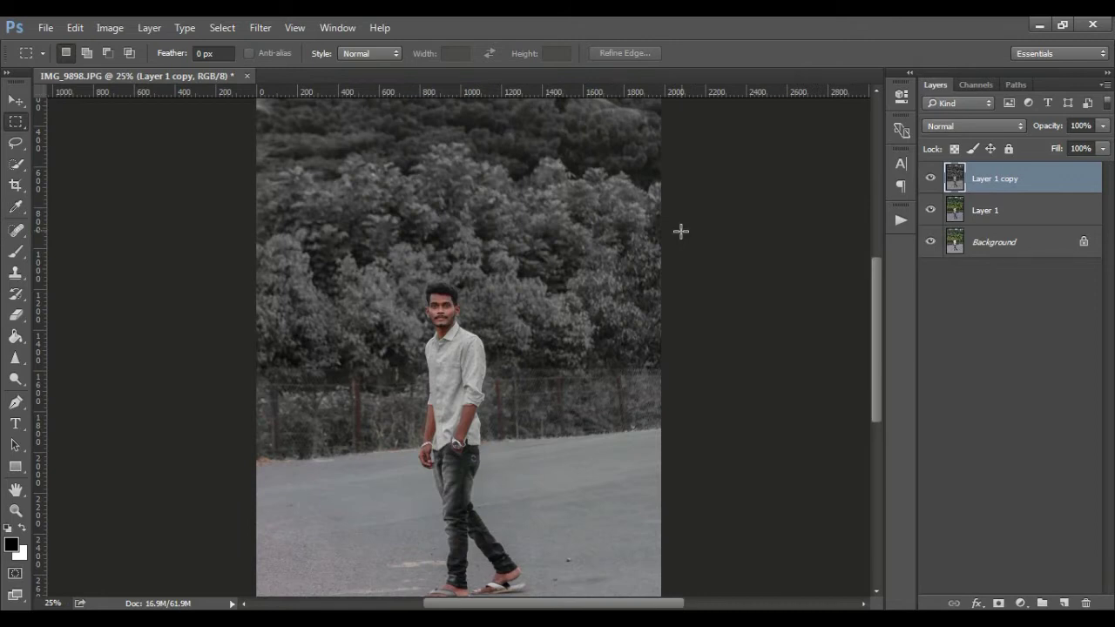
scroll(681, 231, "down", 1)
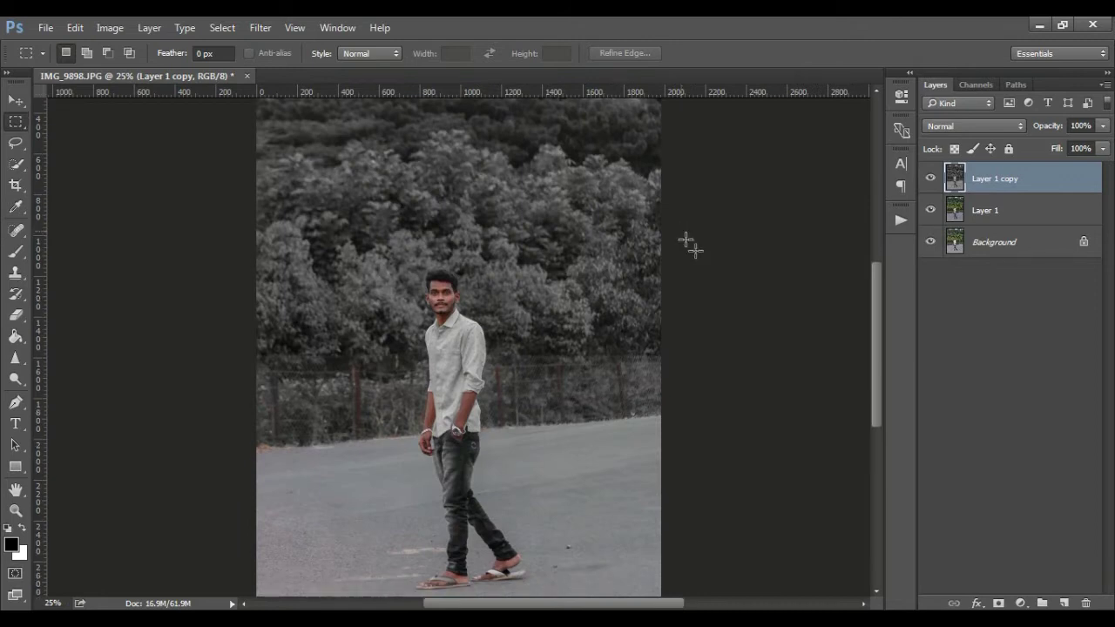
left_click(998, 603)
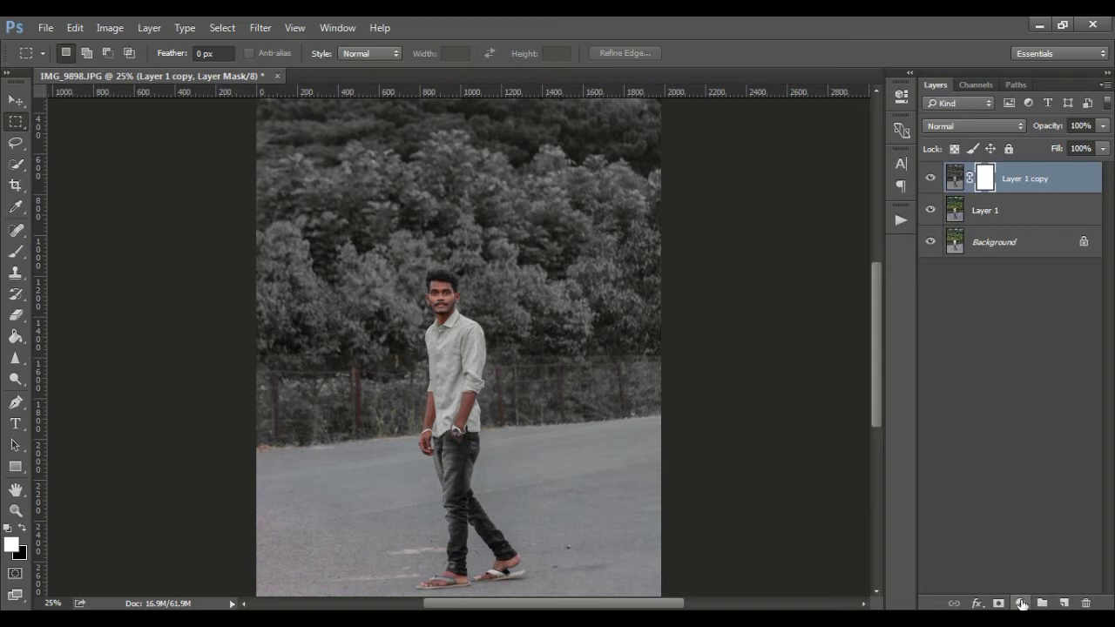
key("ctrl+z")
key("ctrl+j")
left_click(1021, 603)
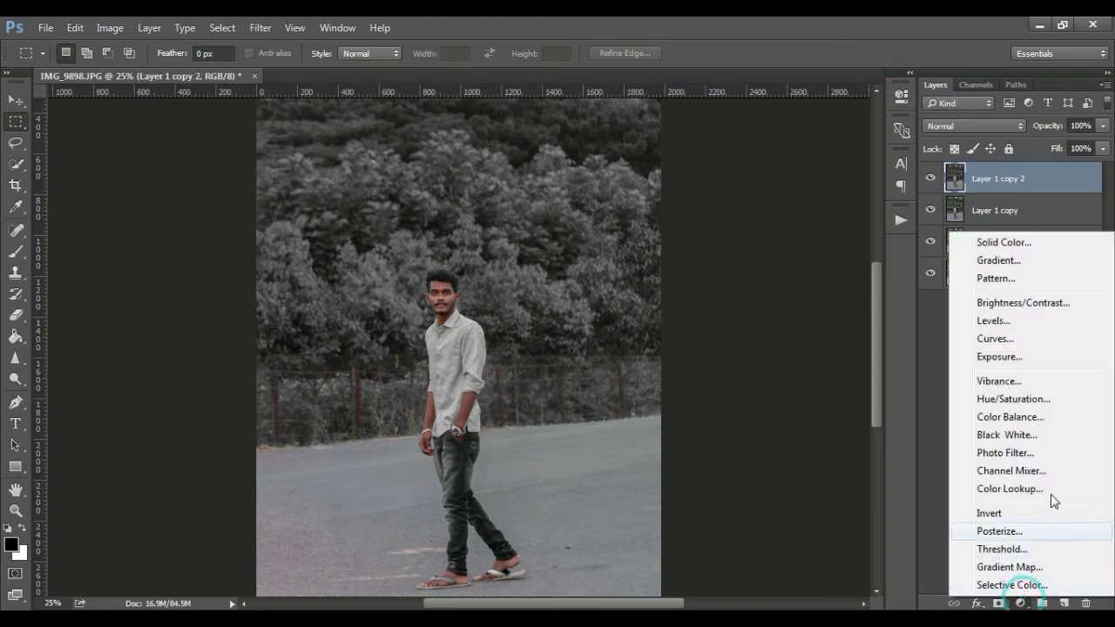
left_click(1010, 585)
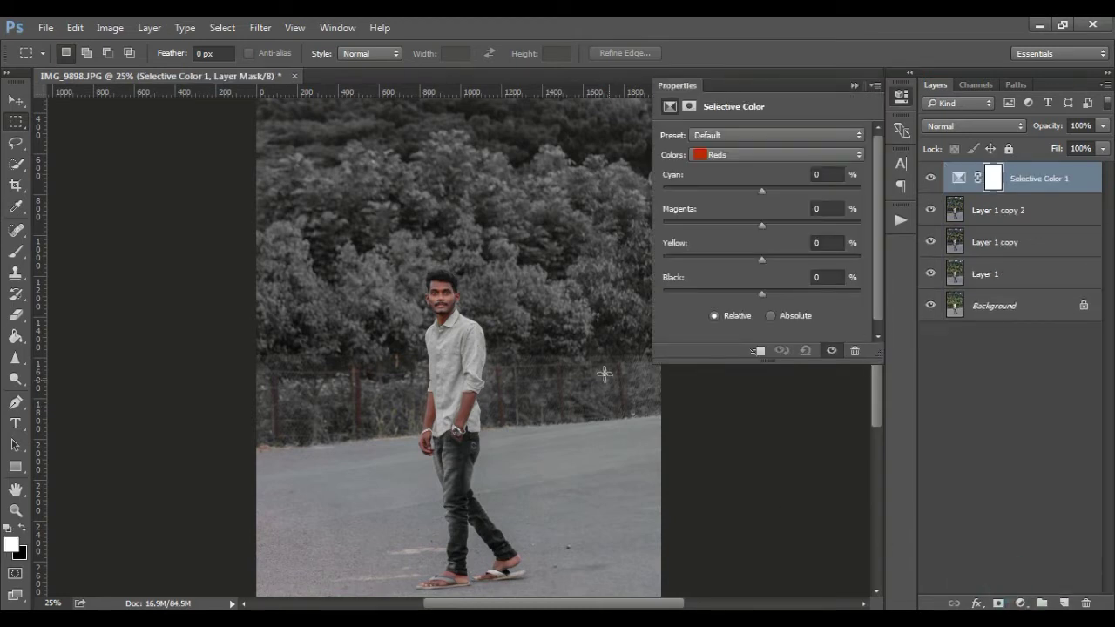
Step: Tune Selective Color Neutrals: add black, reduce yellow, add magenta
left_click(734, 154)
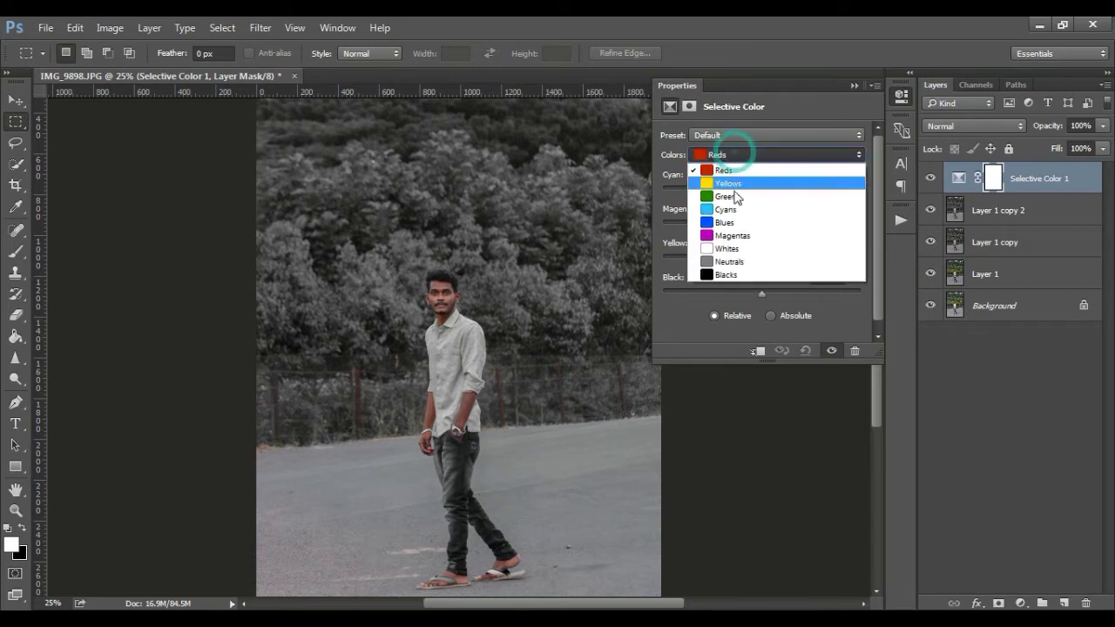
left_click(737, 265)
left_click_drag(757, 292, 772, 294)
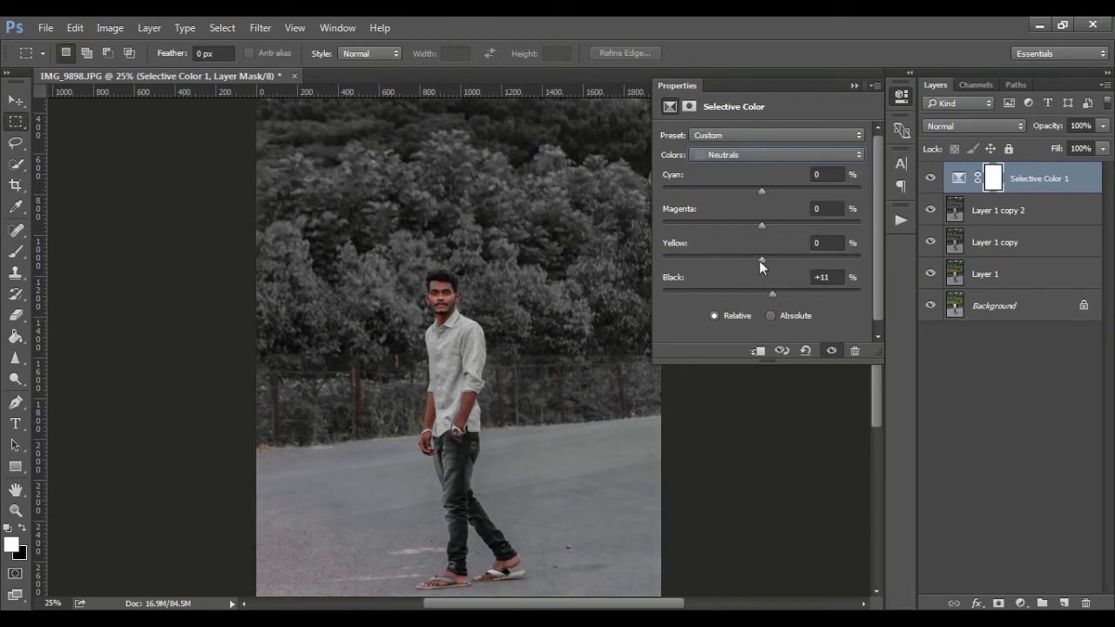
left_click_drag(775, 258, 758, 228)
left_click(761, 226)
mouse_move(756, 228)
left_mouse_down()
mouse_move(767, 233)
mouse_move(767, 188)
left_mouse_up()
Step: Tune Blacks: deepen black, then ease it and add yellow
left_click(772, 154)
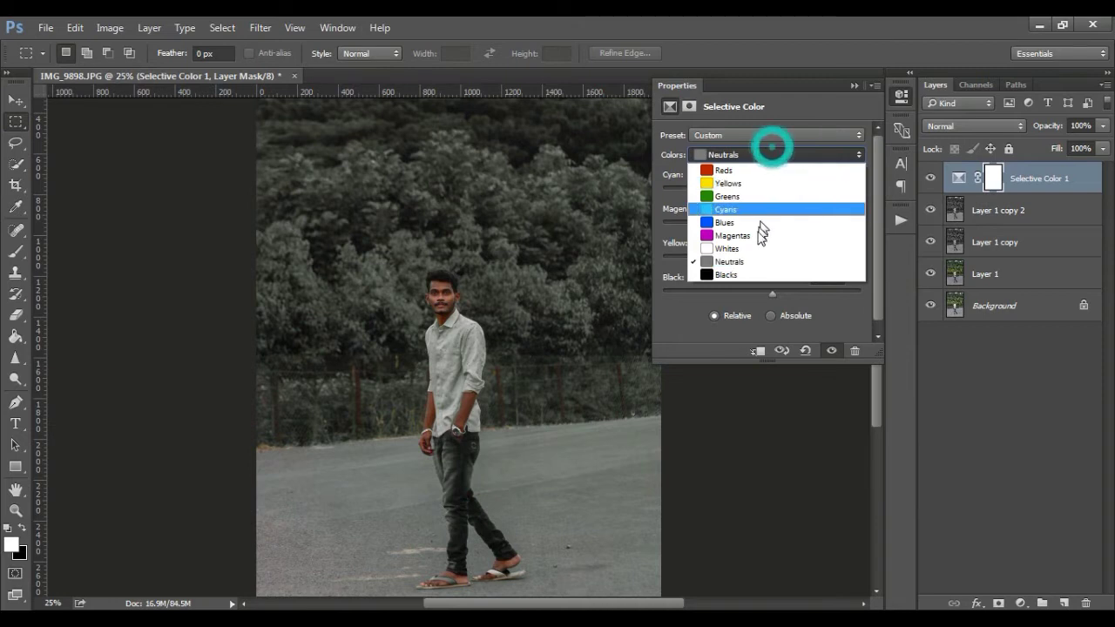
left_click(731, 274)
left_click_drag(765, 293, 766, 293)
left_click(766, 258)
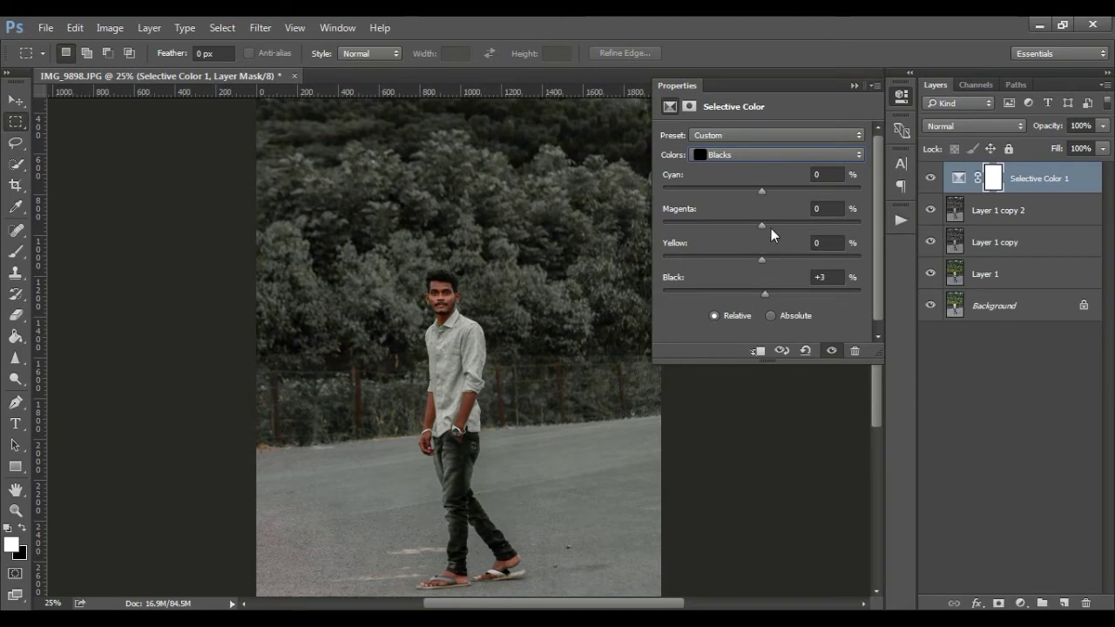
Step: Add yellow, magenta and cyan to the Greens range
left_click(738, 154)
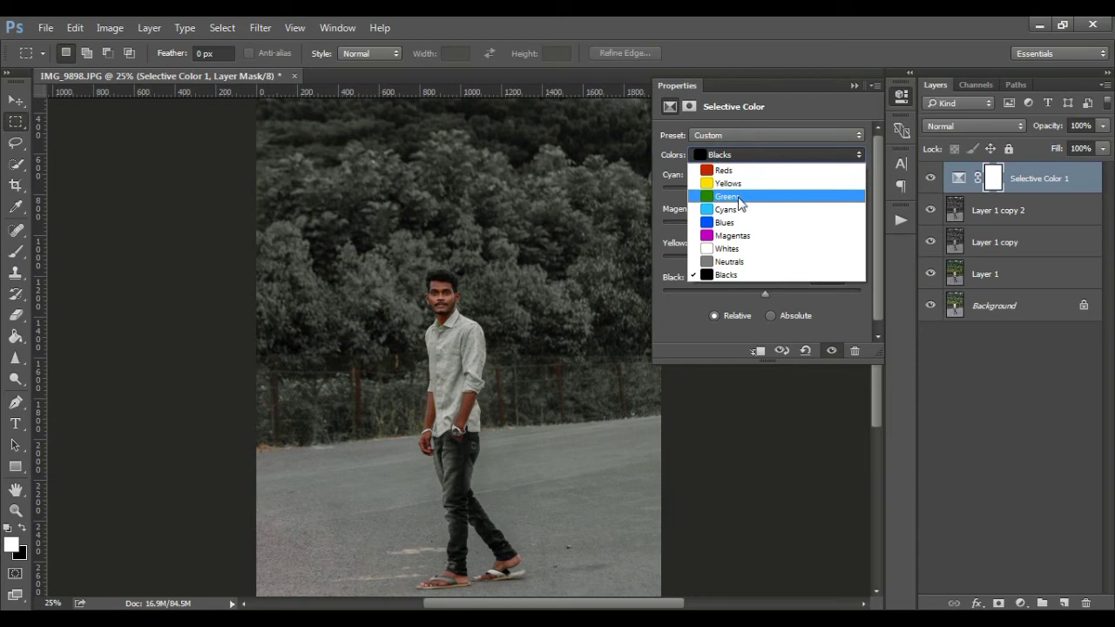
left_click(739, 199)
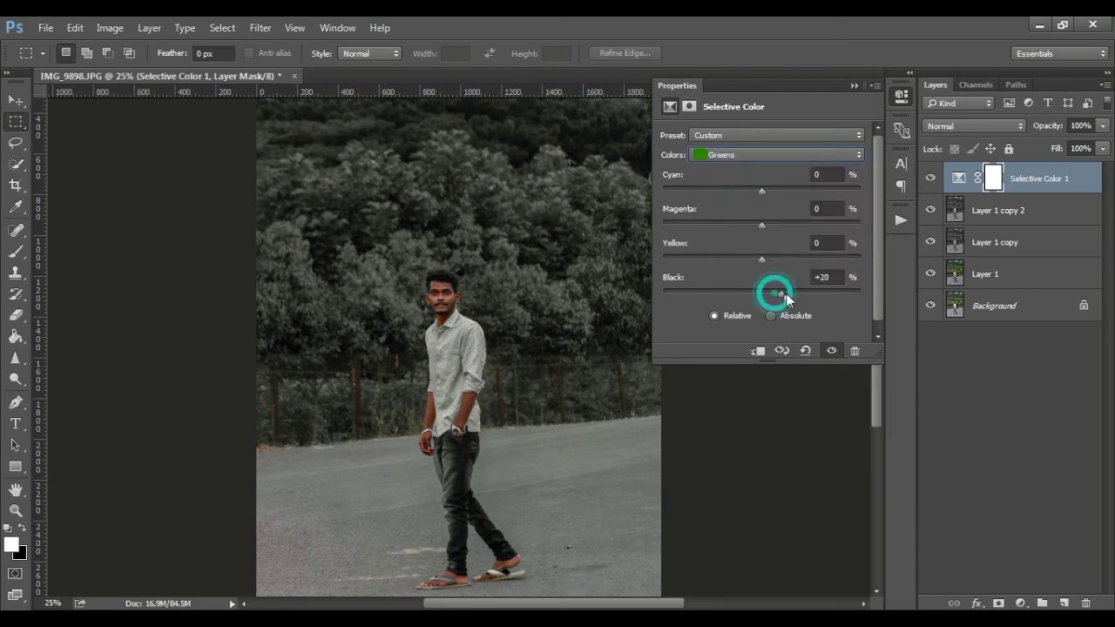
left_click(779, 259)
left_click(776, 224)
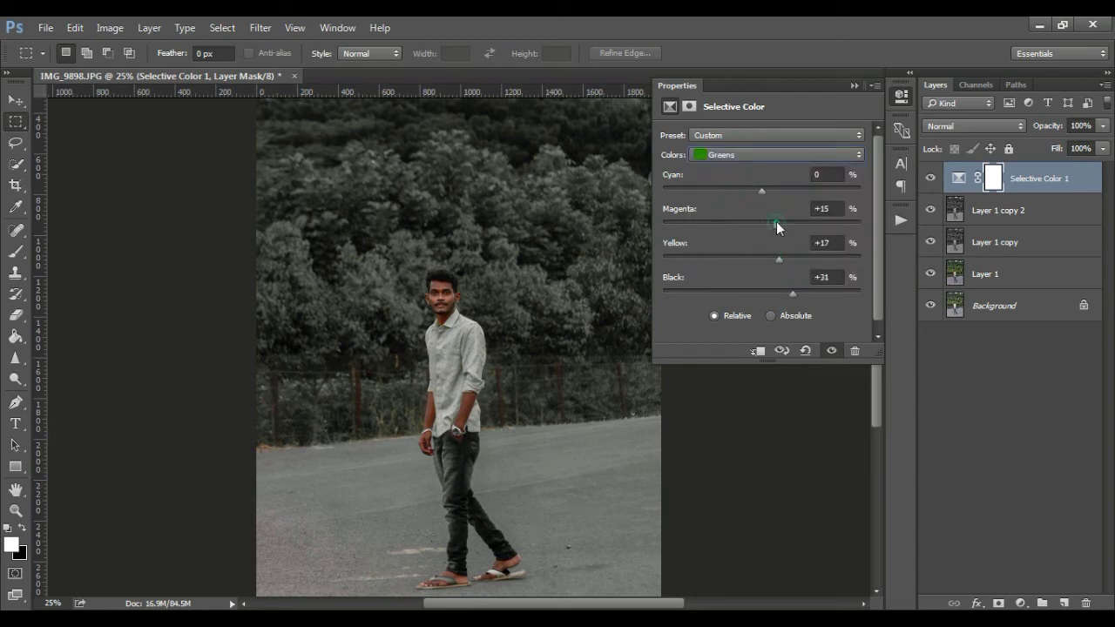
left_click(775, 190)
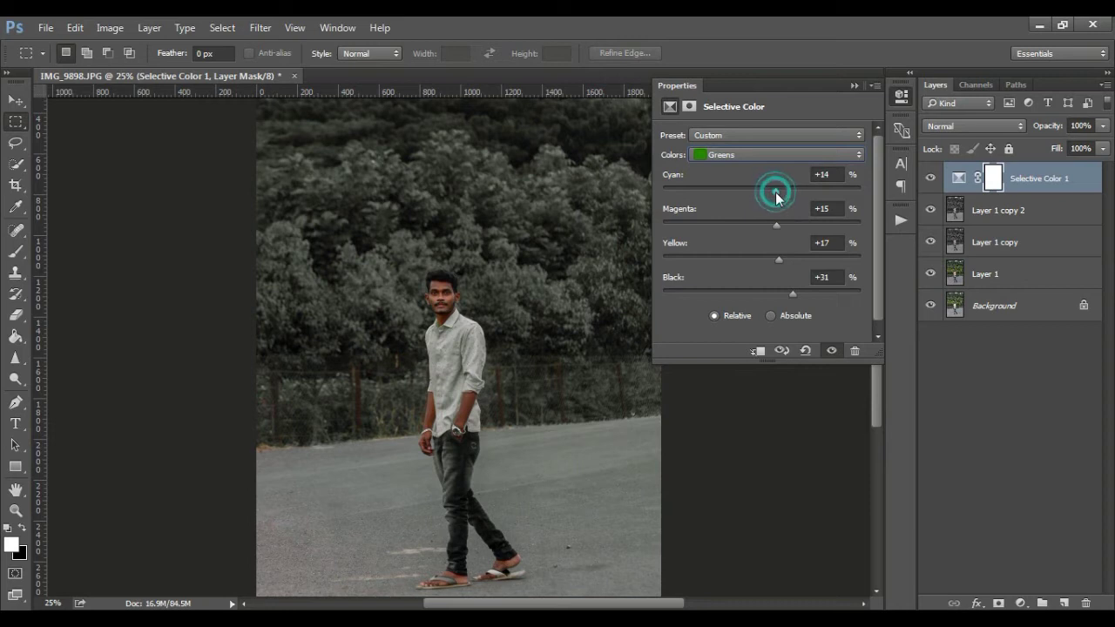
Step: Set Whites to Cyan +1, Magenta +8, Yellow +21, Black +29
left_click(749, 155)
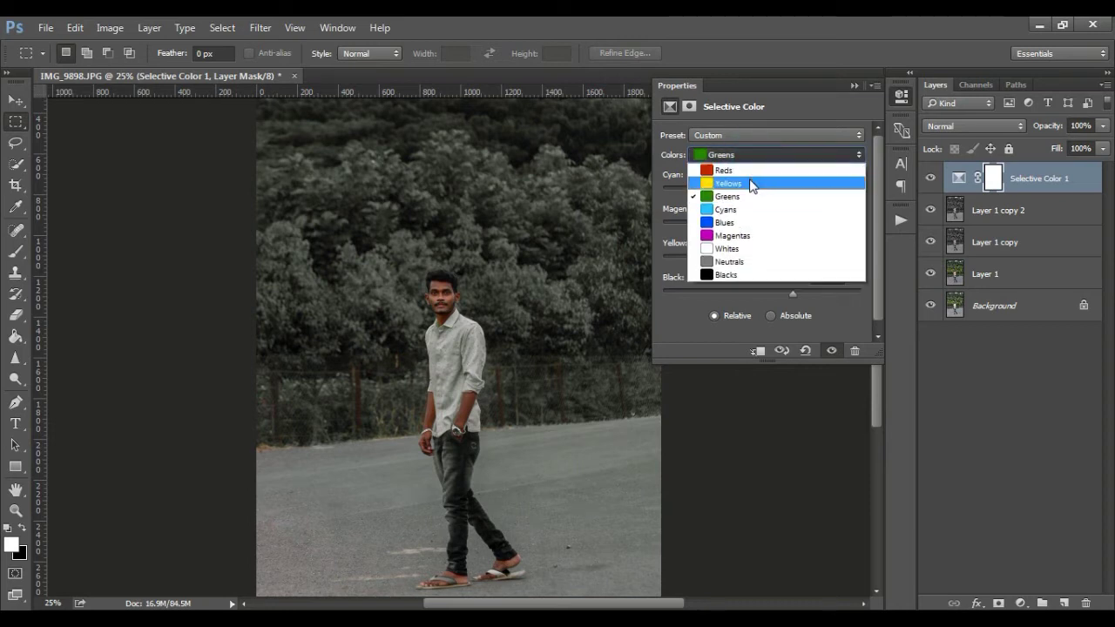
left_click(740, 249)
left_click_drag(774, 293, 795, 296)
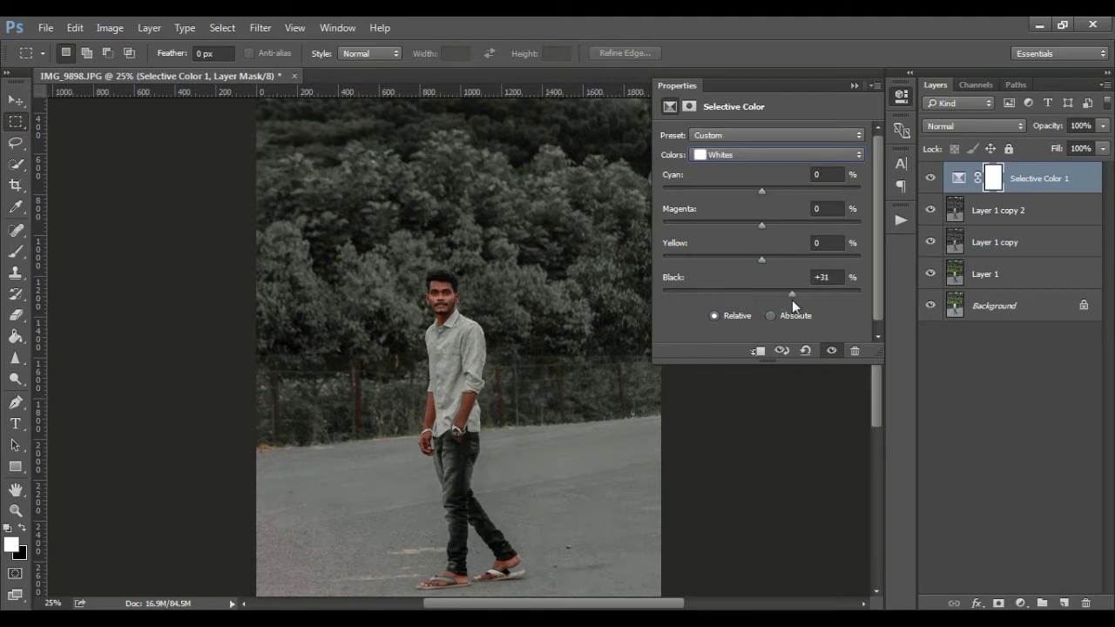
left_click_drag(786, 288, 789, 293)
left_click(773, 223)
left_click_drag(780, 219, 769, 220)
left_click(763, 191)
left_click(854, 87)
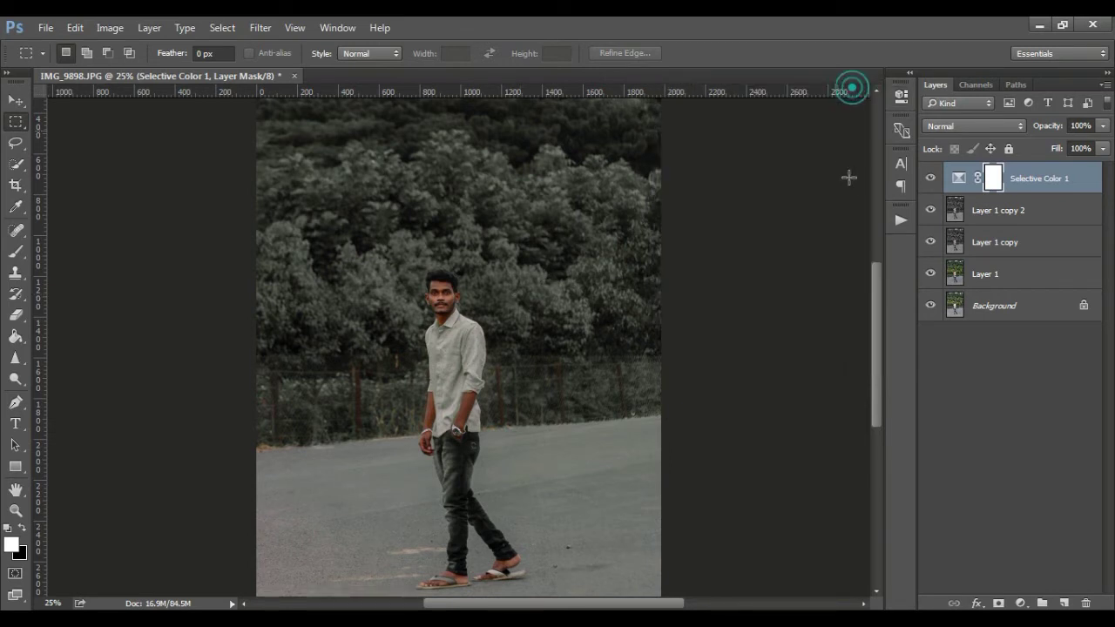
Step: Merge Selective Color 1 with Layer 1 copy 2 and duplicate the result
left_click(1007, 215, "shift")
key("ctrl+e")
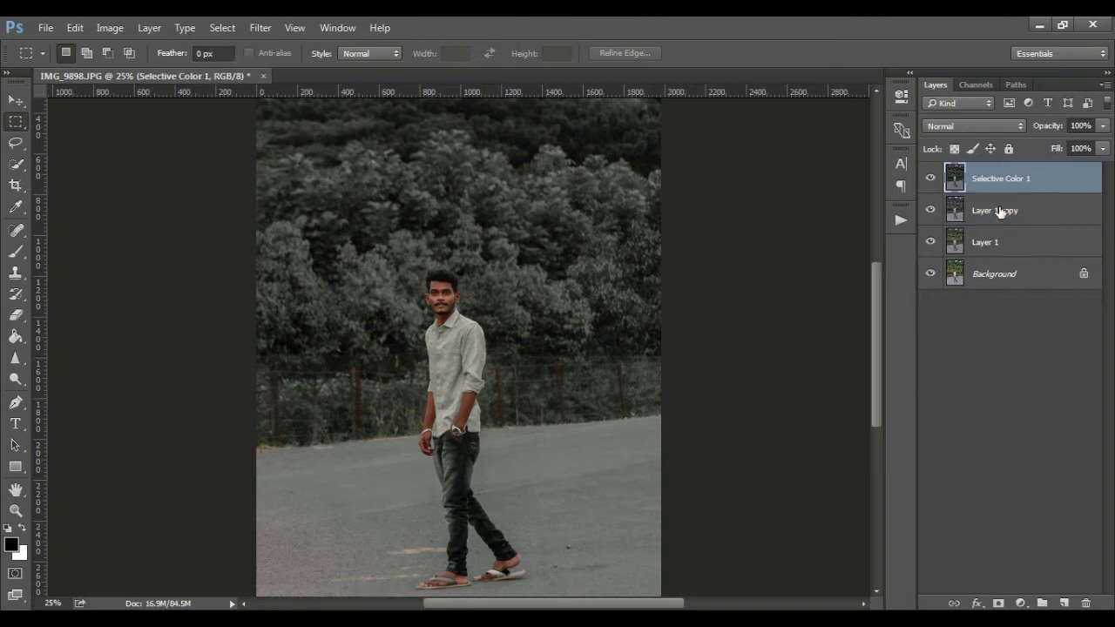
key("ctrl+j")
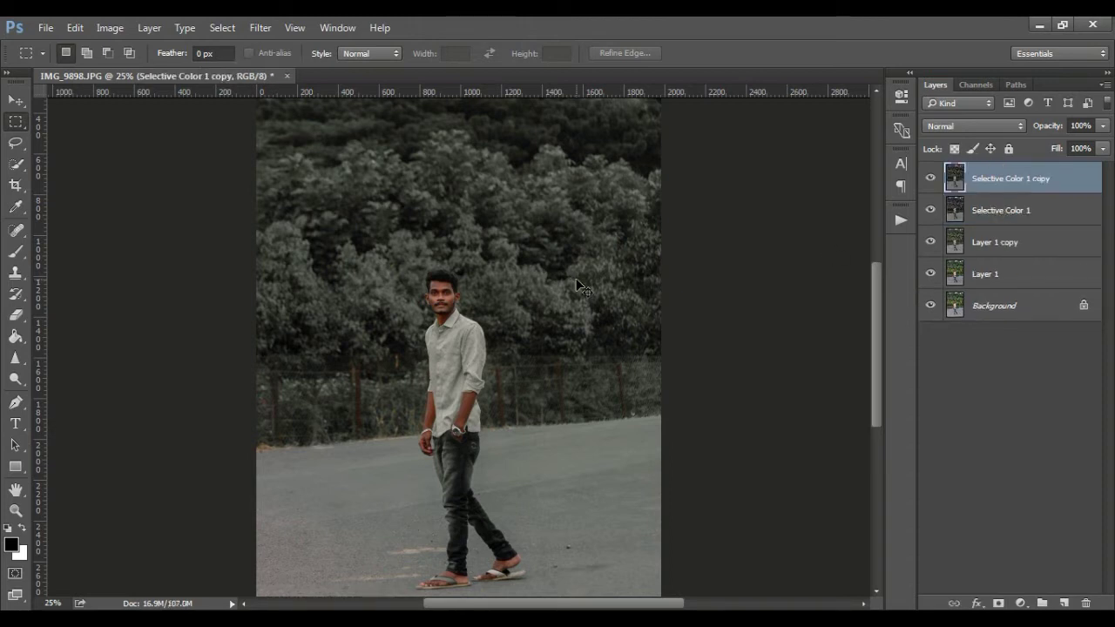
scroll(576, 277, "up", 1)
scroll(576, 278, "up", 2)
scroll(520, 331, "up", 1)
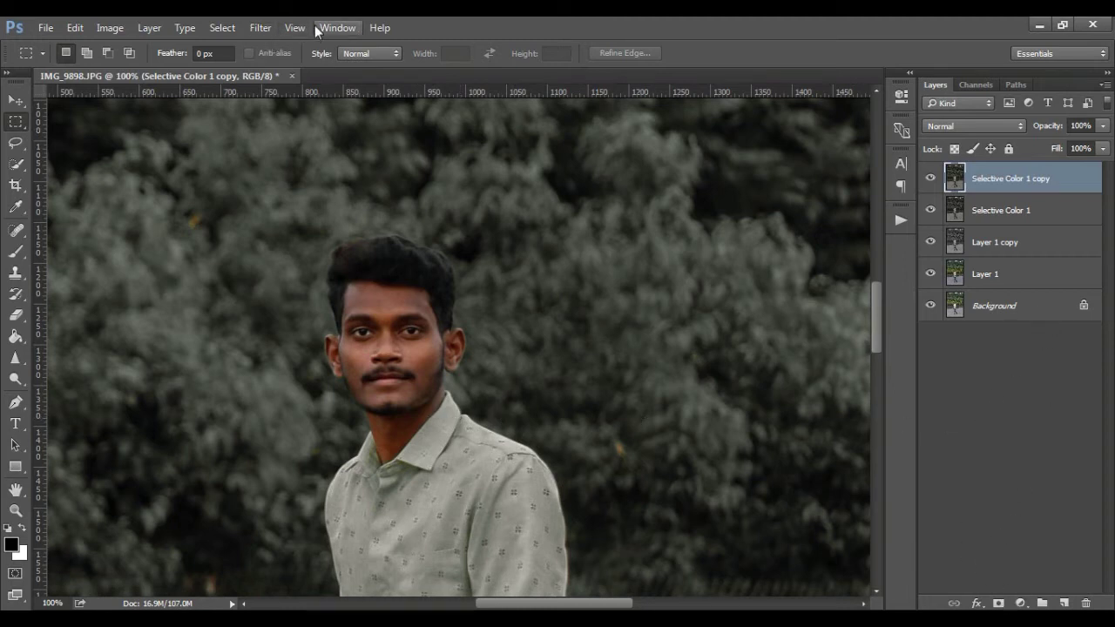
Step: Apply Camera Raw luminance Reds +13 and Oranges +52 to the copy
left_click(261, 27)
left_click(278, 122)
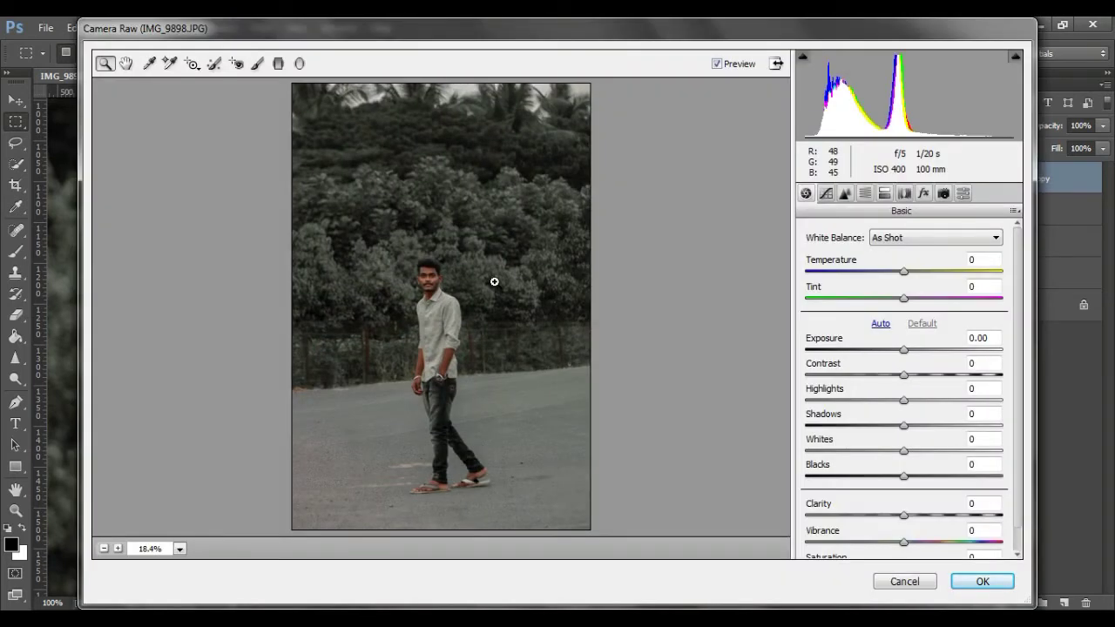
left_click(884, 193)
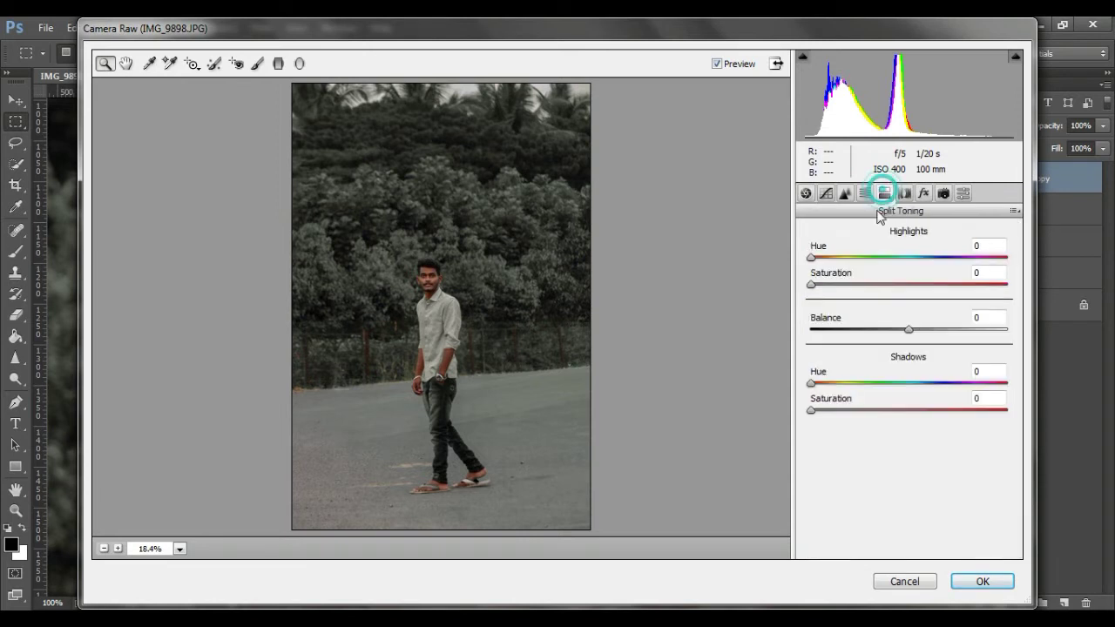
left_click(865, 193)
left_click(902, 256)
left_click(936, 338)
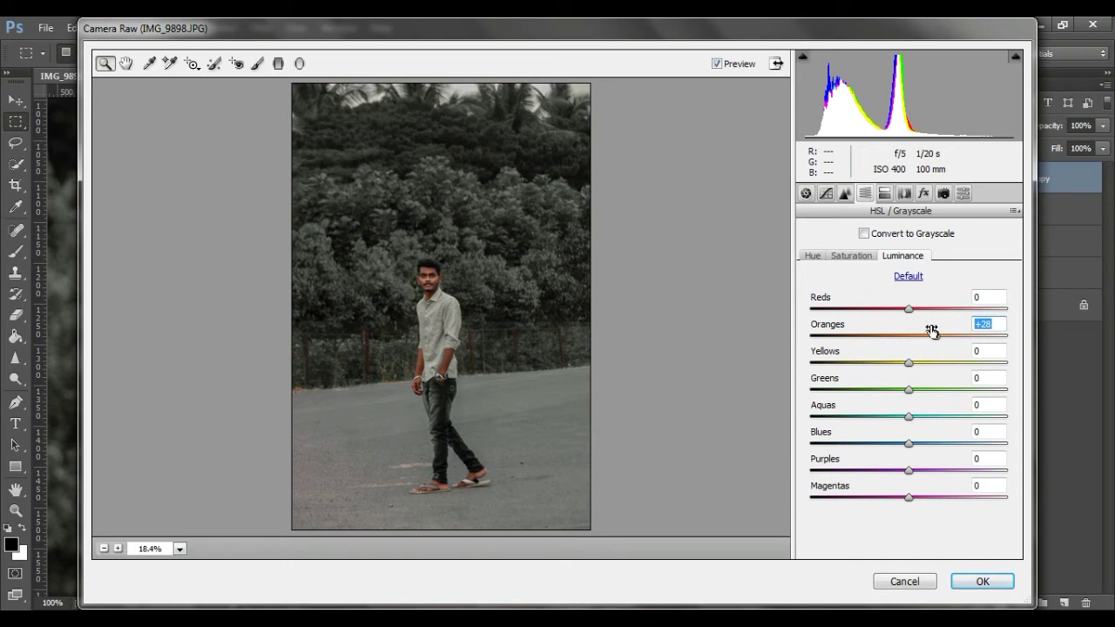
left_click(922, 308)
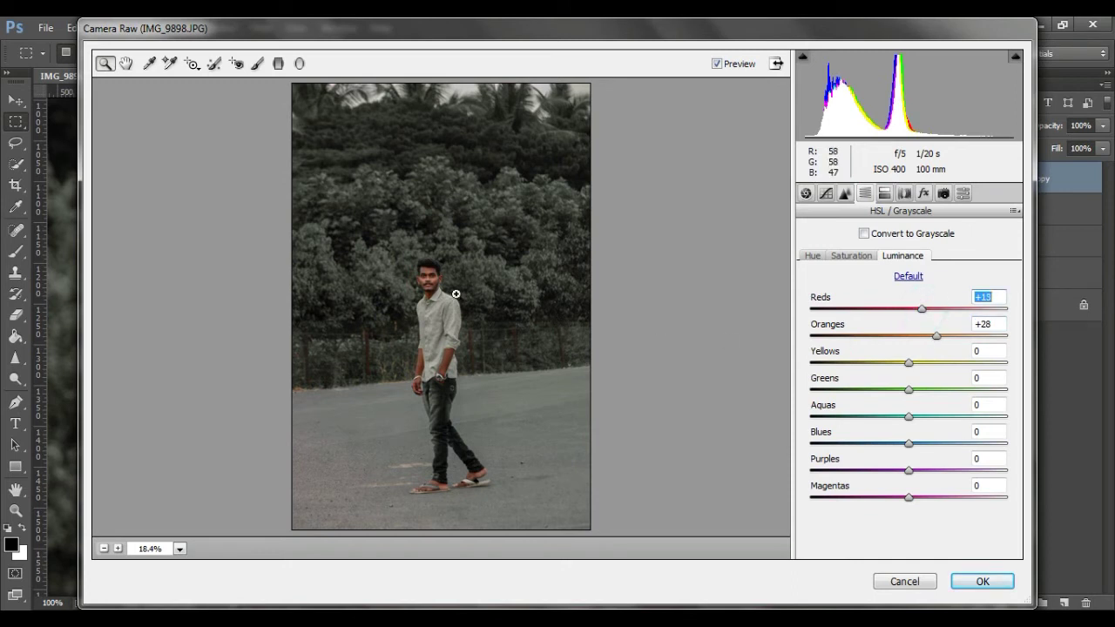
left_click(427, 282)
left_click(422, 296)
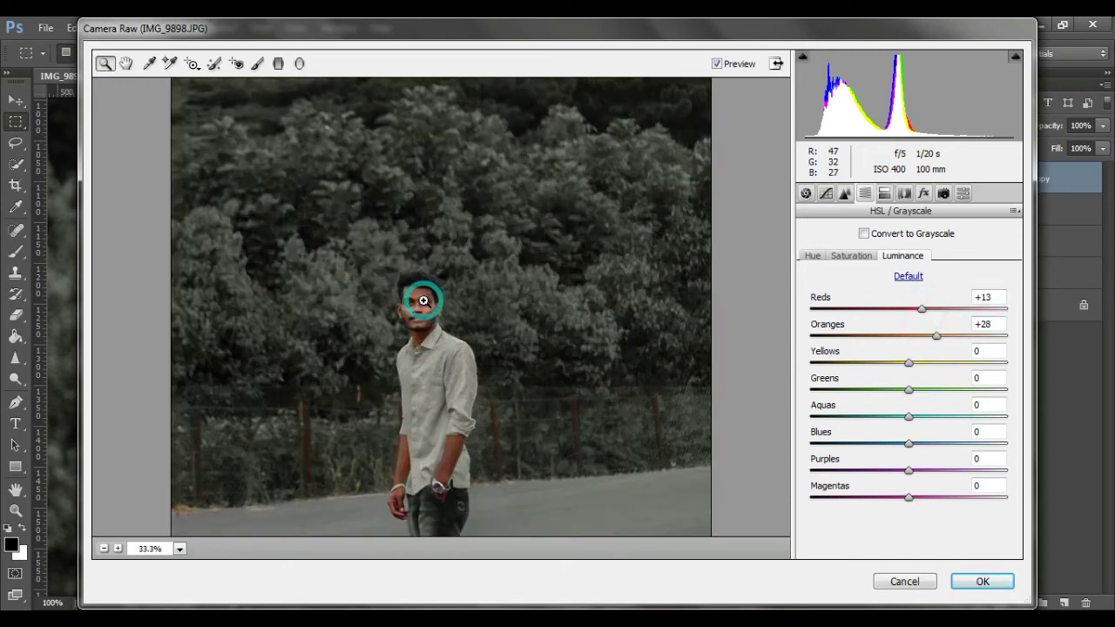
left_click(442, 331)
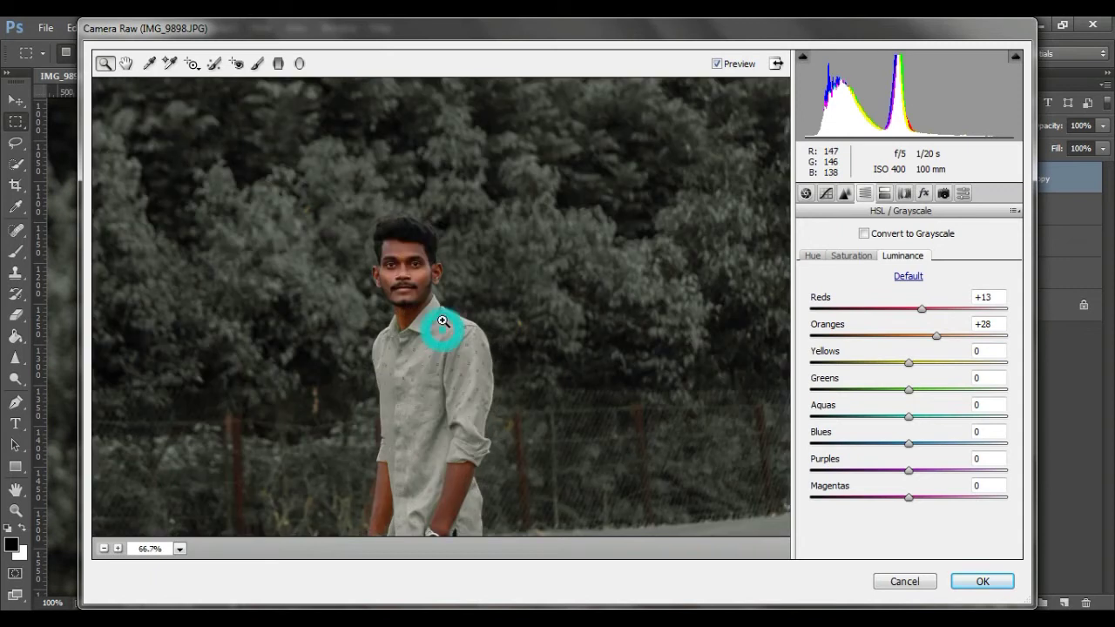
left_click(959, 335)
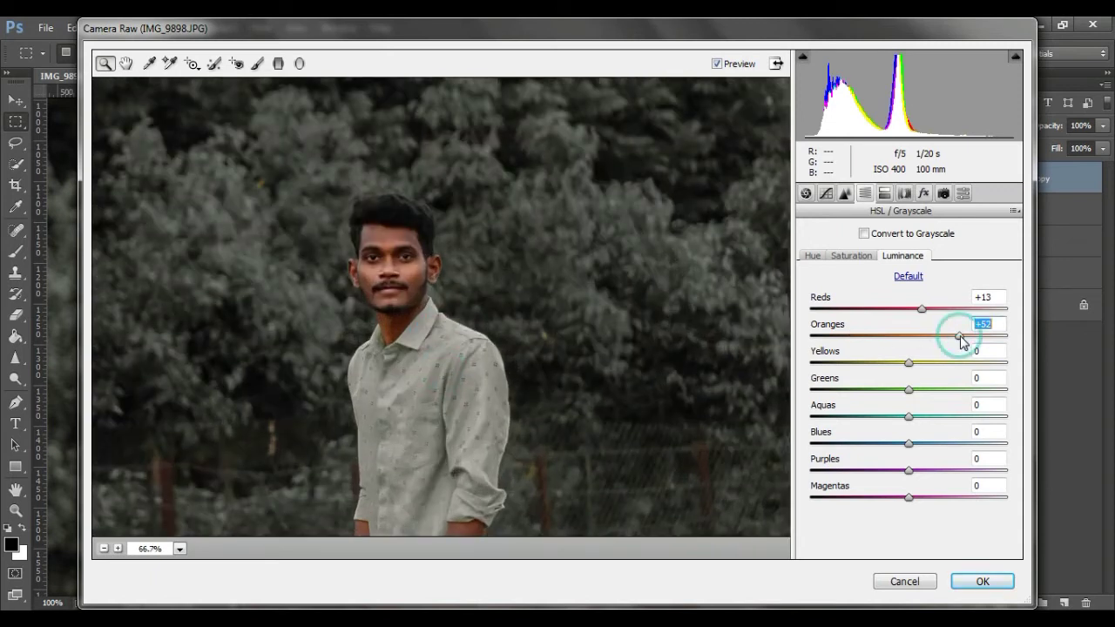
left_click(1007, 581)
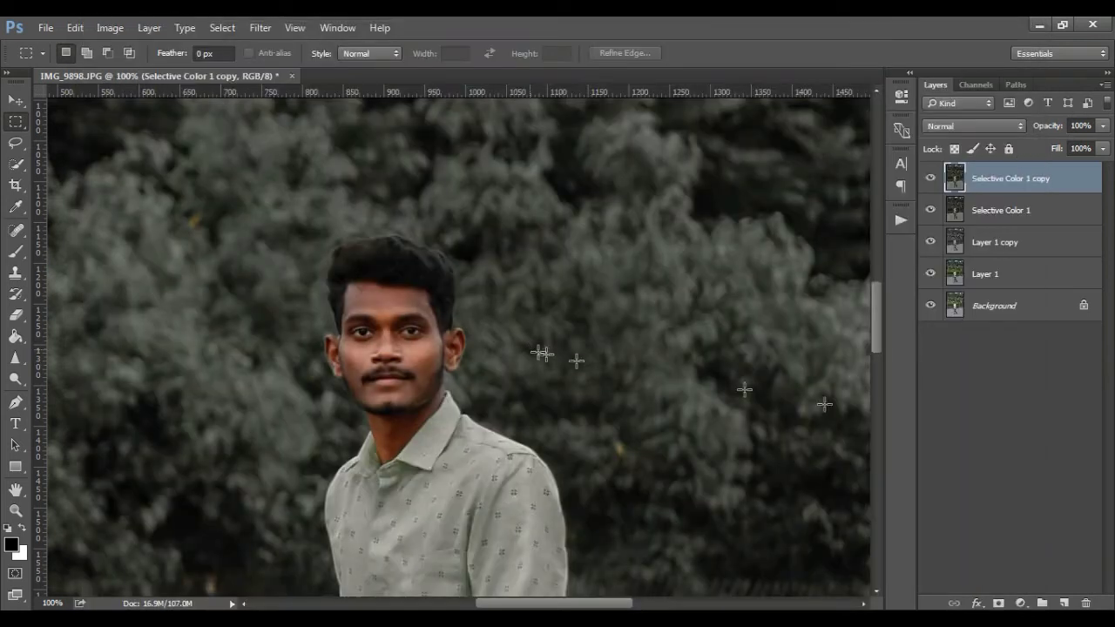
Step: Group Layer 1 through Selective Color 1 into Group 1, make copies 2 and 3, hide copy 3
left_click(1045, 281)
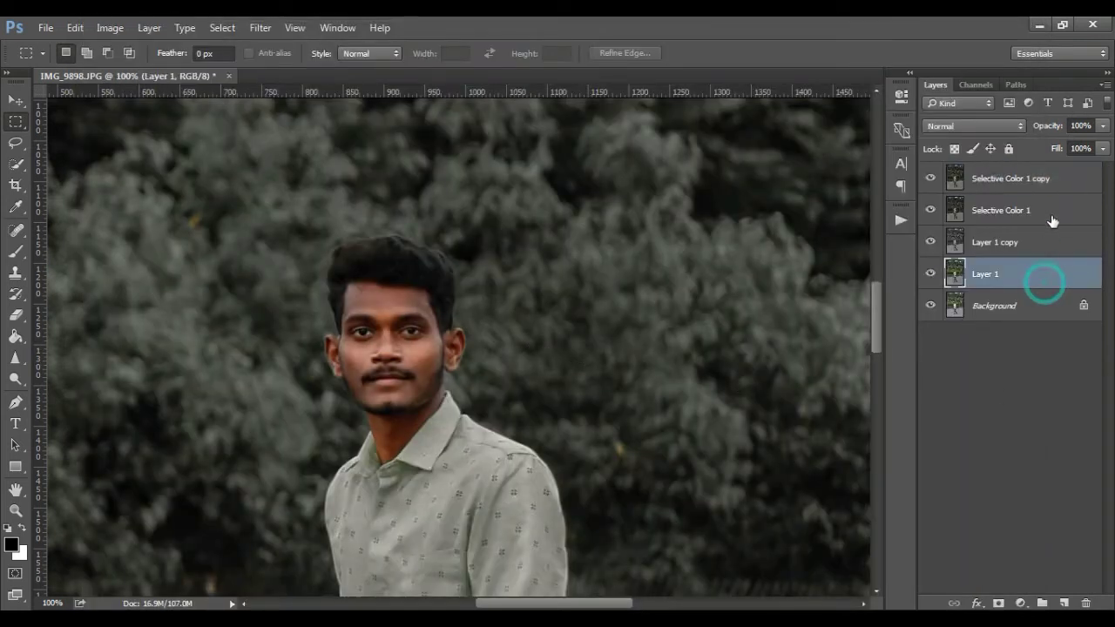
left_click(1051, 215, "shift")
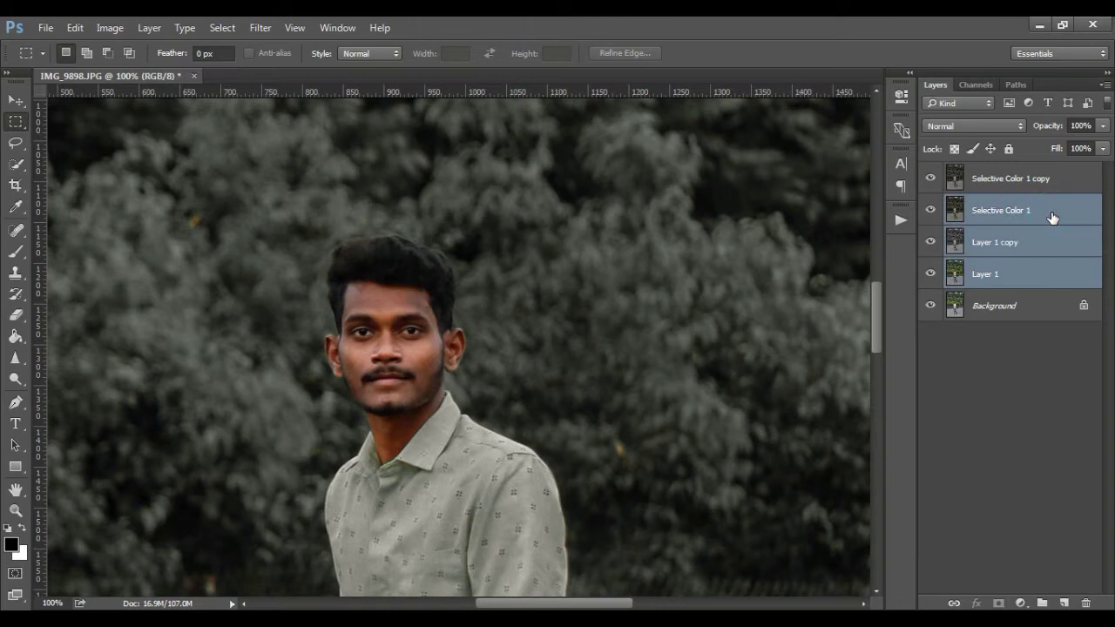
key("ctrl+g")
left_click(1048, 185)
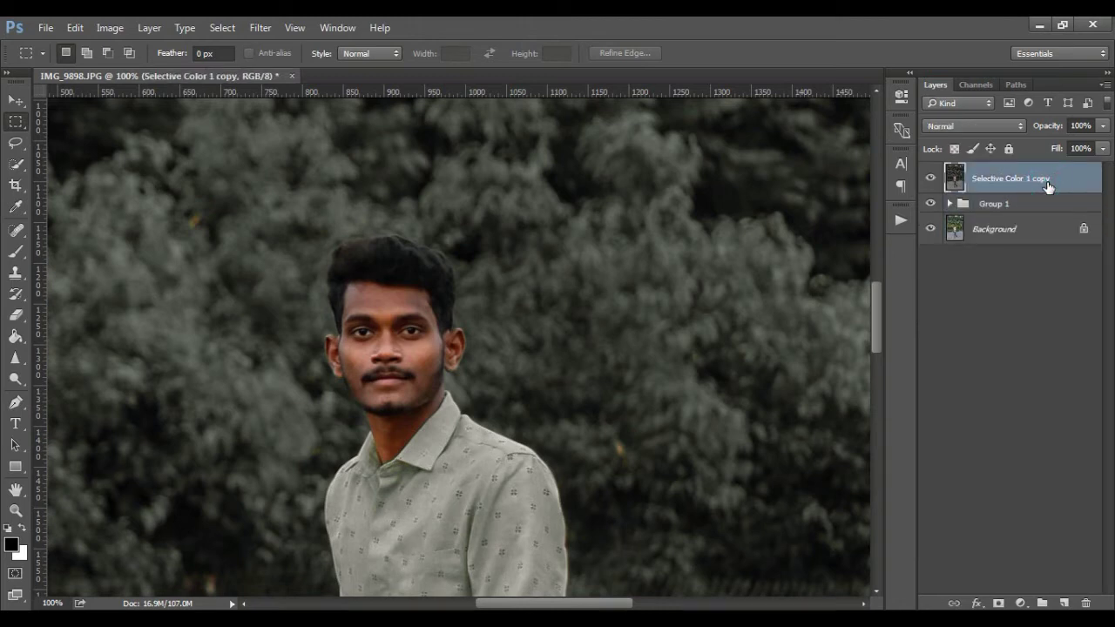
key("ctrl+j")
key("ctrl+j")
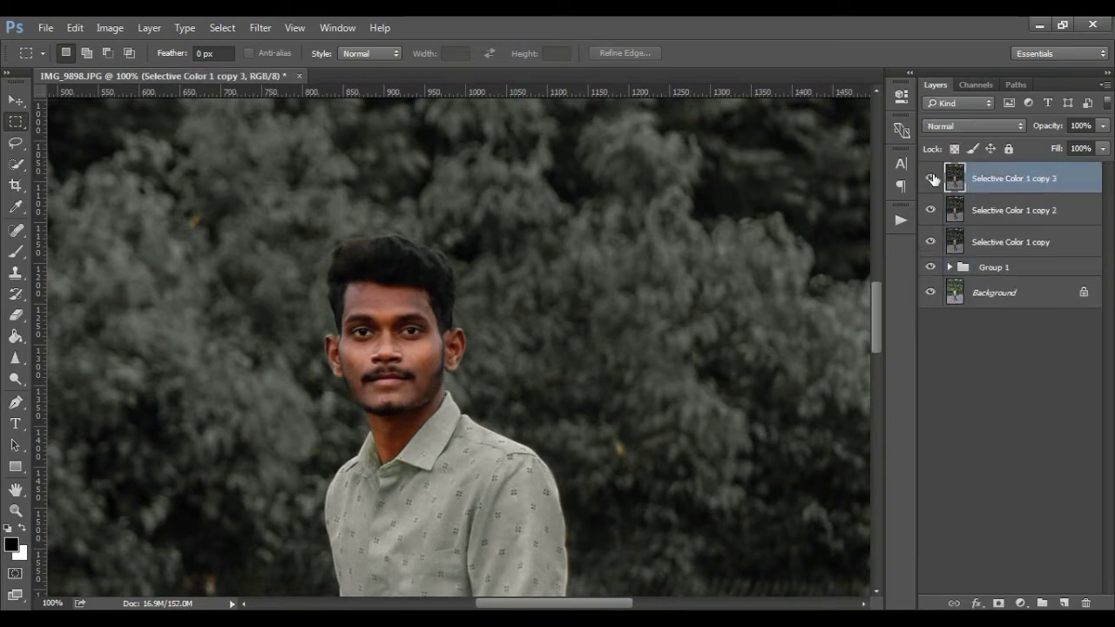
left_click(930, 178)
left_click(1016, 210)
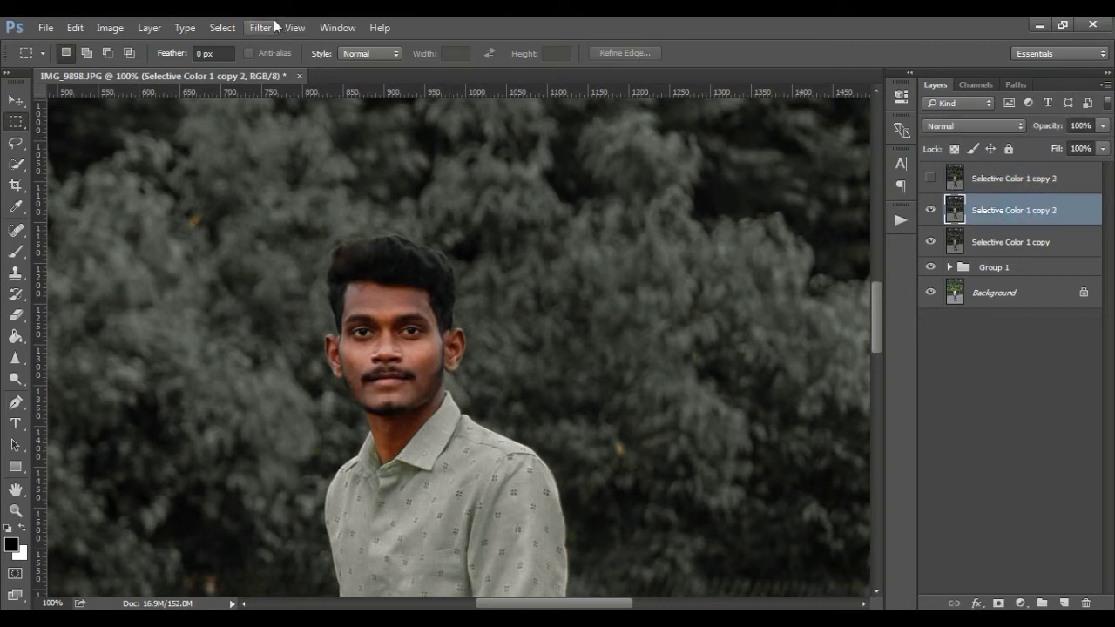
Step: Give Selective Color 1 copy 2 a 4.4-pixel Gaussian Blur and show copy 3 again
left_click(262, 27)
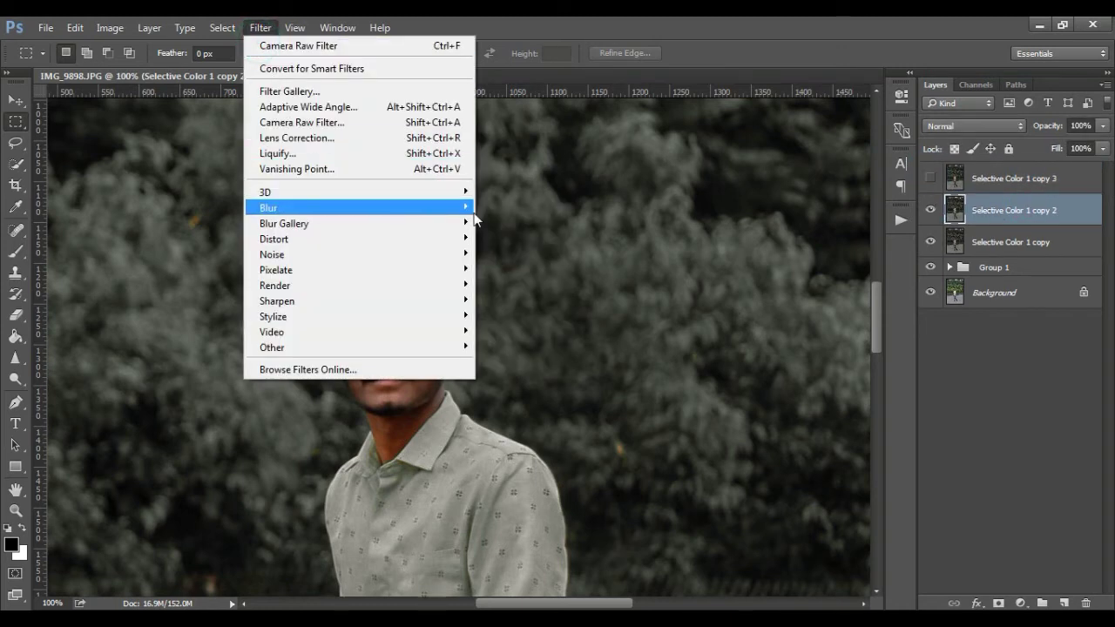
mouse_move(268, 207)
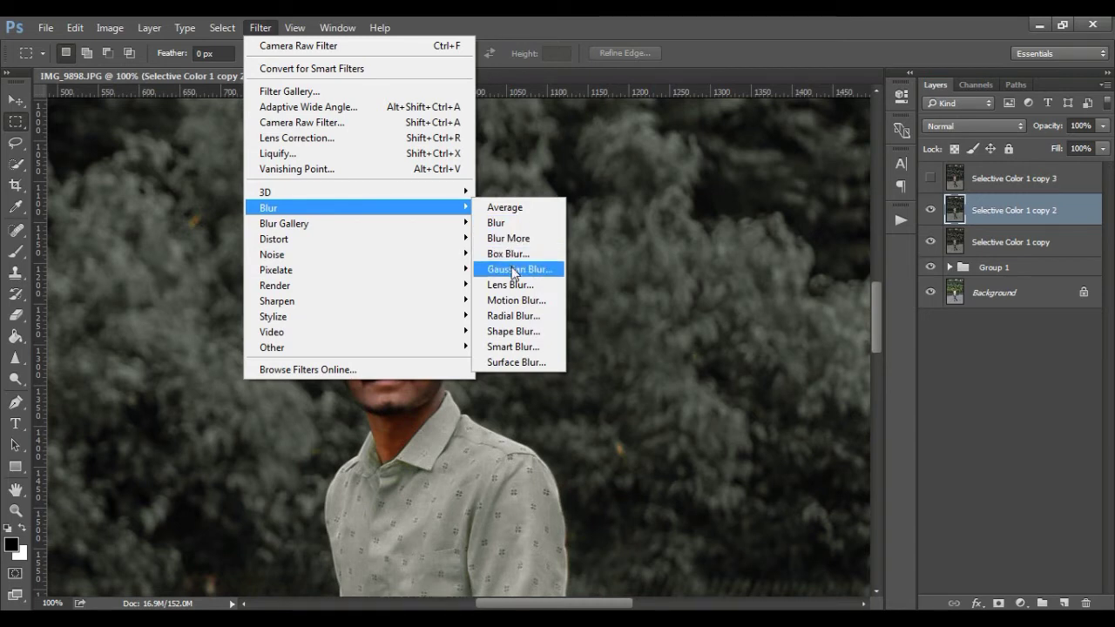
left_click(514, 272)
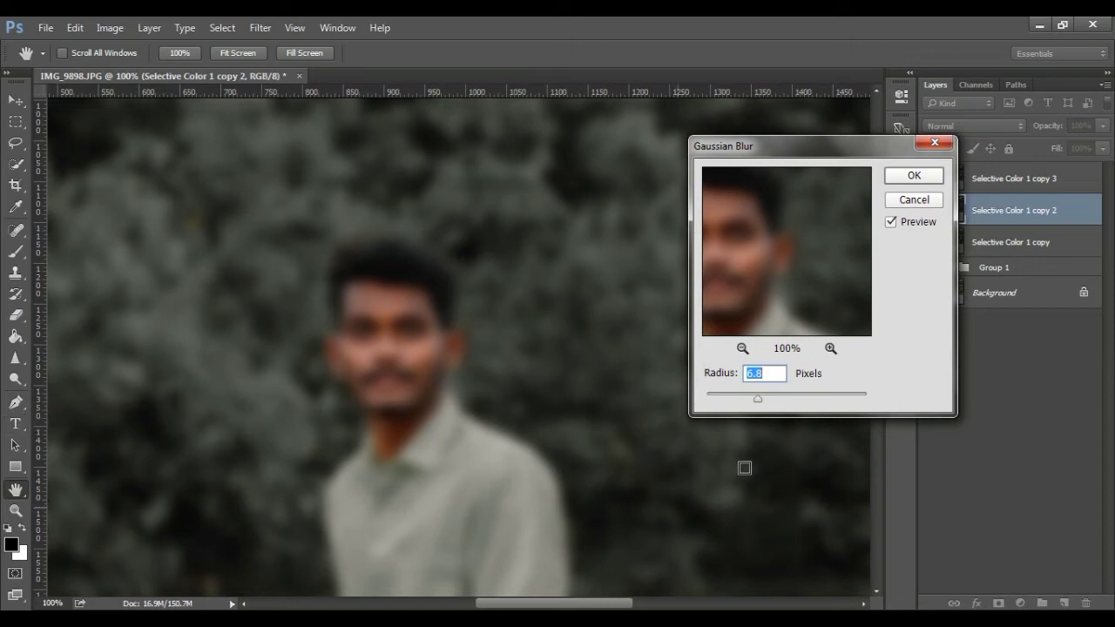
left_click_drag(747, 395, 744, 394)
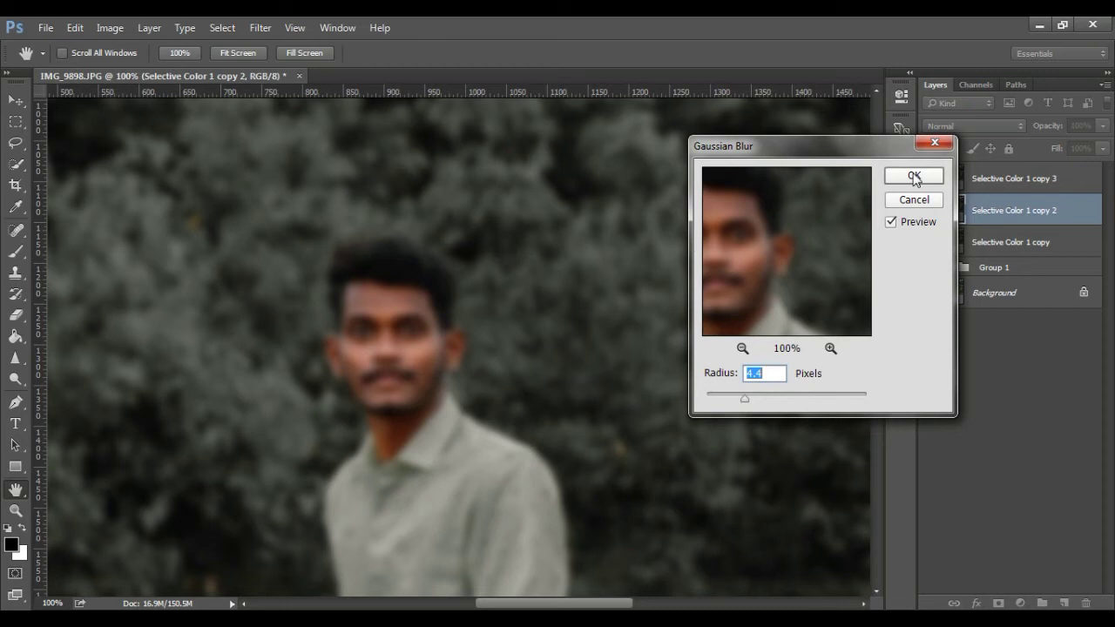
left_click(914, 175)
key("m")
left_click(930, 178)
left_click(983, 184)
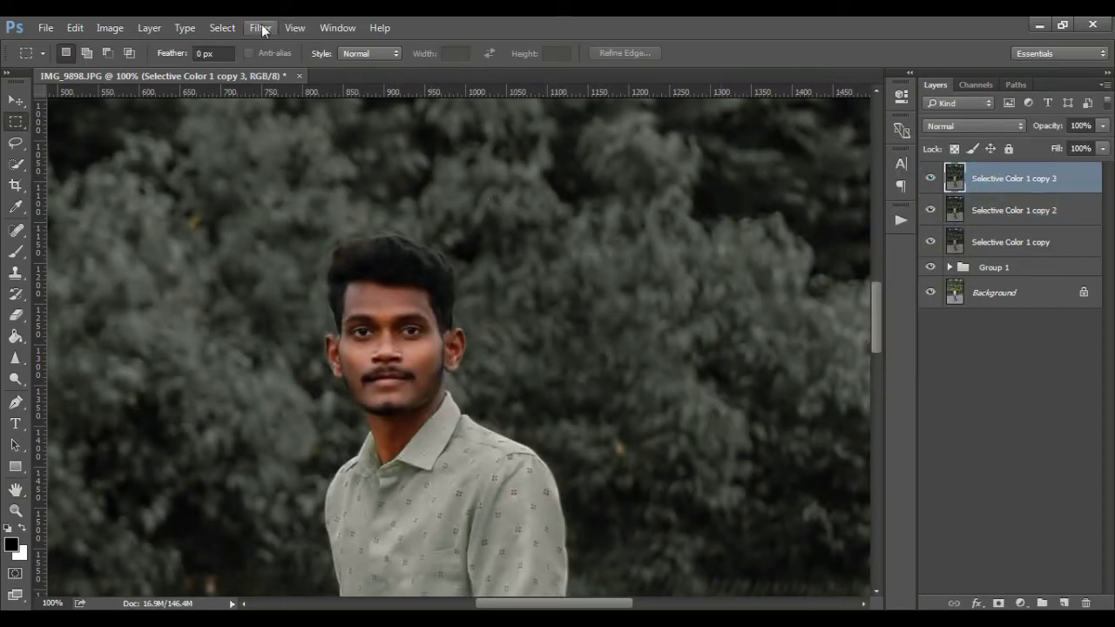
Step: Set copy 3 to Hard Light blending and apply a 1.4-pixel High Pass
left_click(1003, 125)
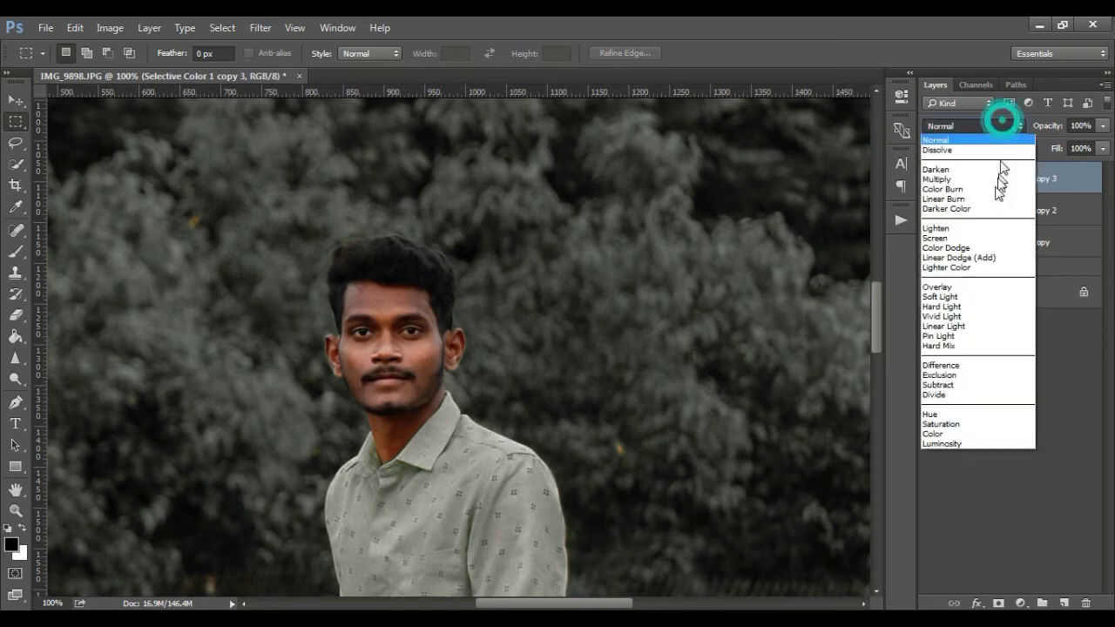
left_click(951, 305)
left_click(258, 29)
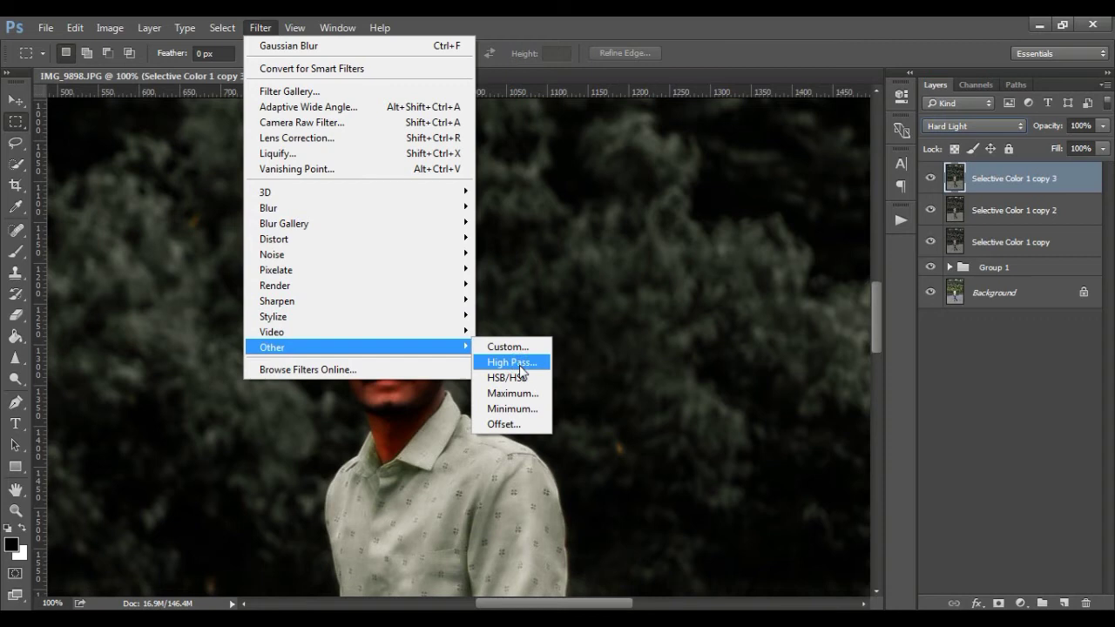
mouse_move(272, 348)
left_click(519, 365)
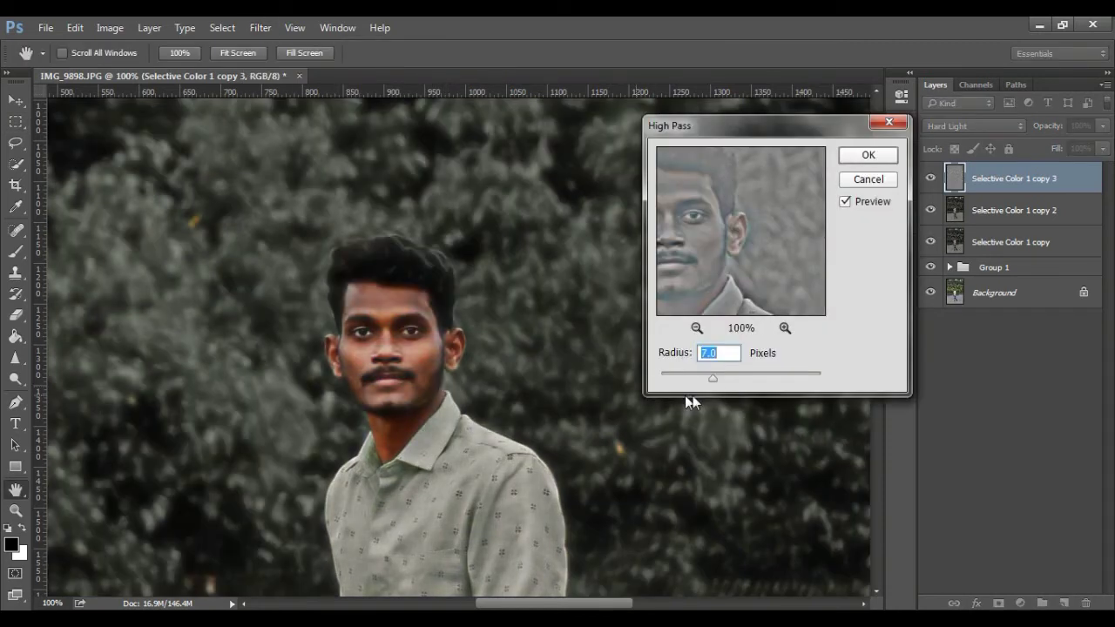
left_click_drag(707, 374, 673, 376)
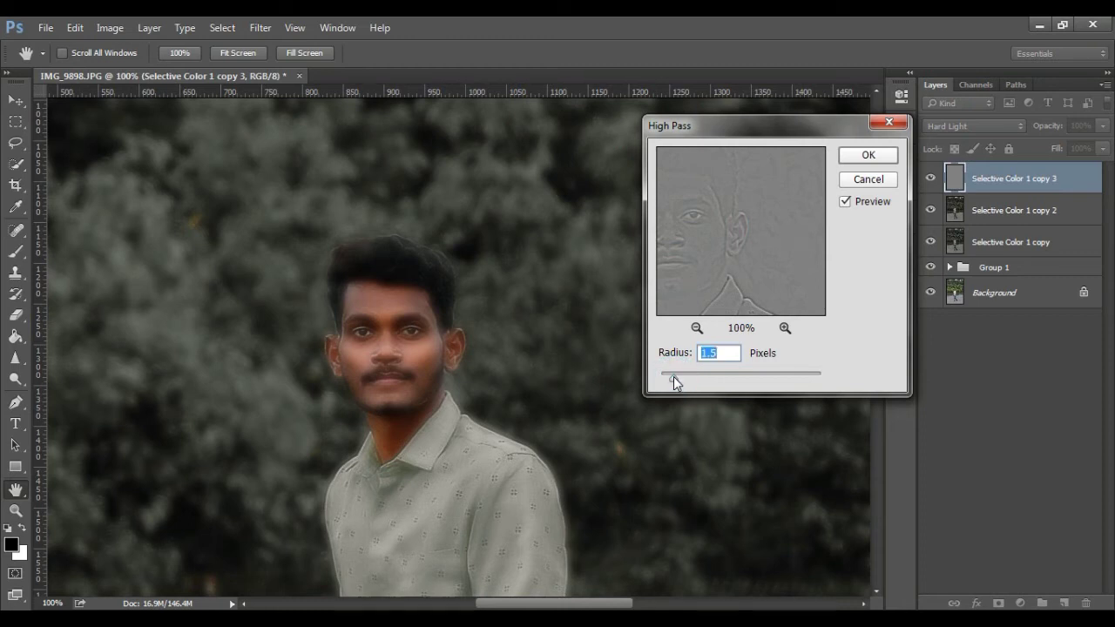
left_click_drag(671, 379, 672, 380)
left_click(672, 379)
left_click(861, 157)
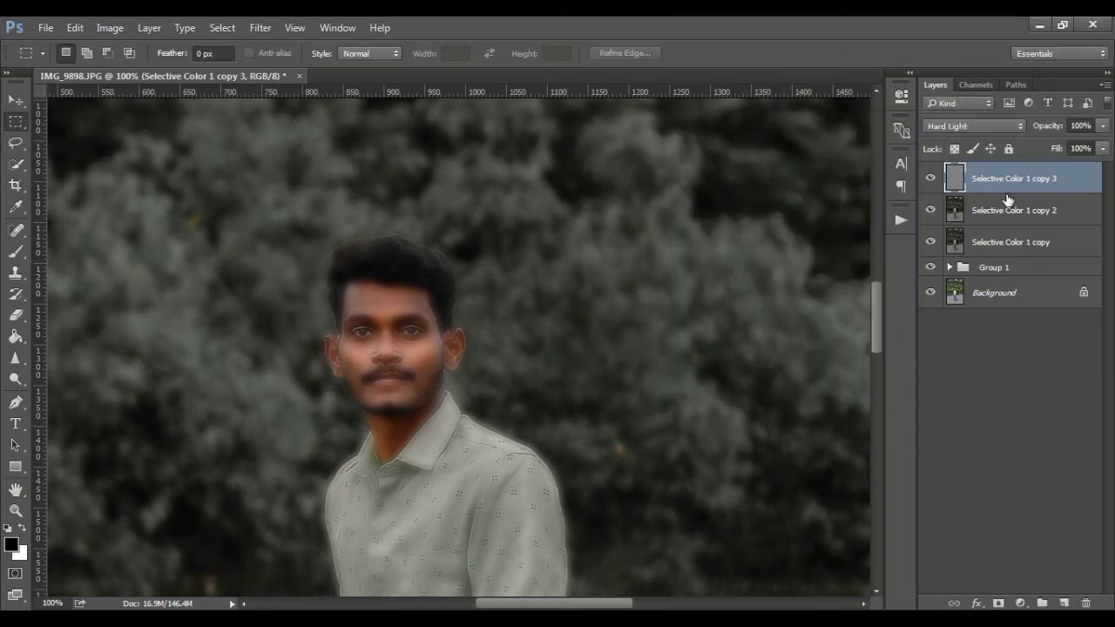
left_click(1006, 219, "shift")
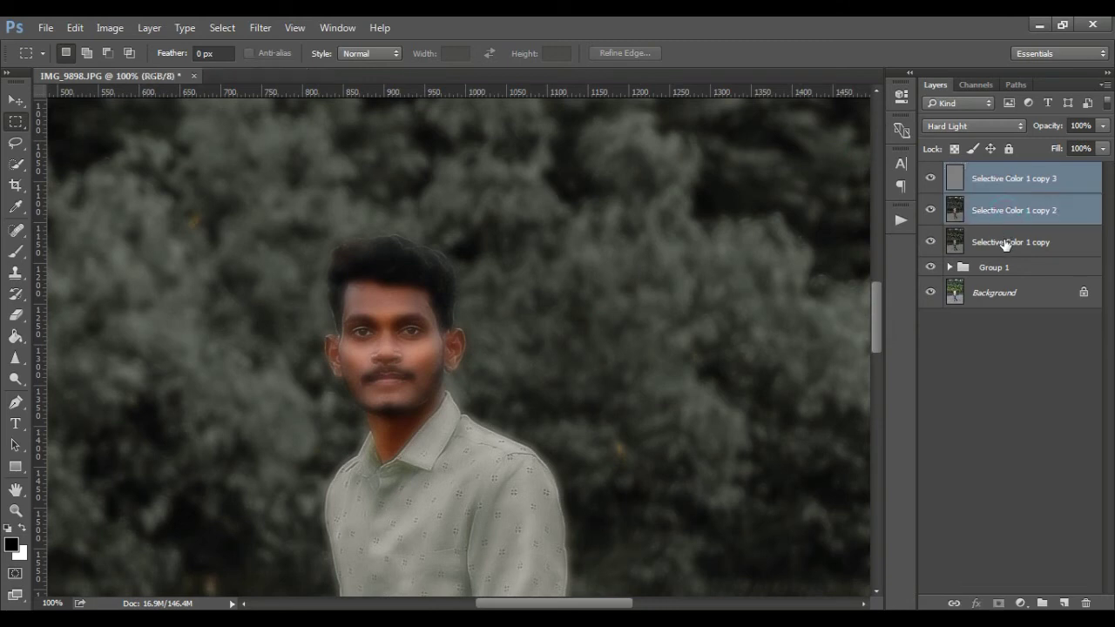
Step: Group the two copies into Group 2 and give it a black hide-all mask
key("ctrl+g")
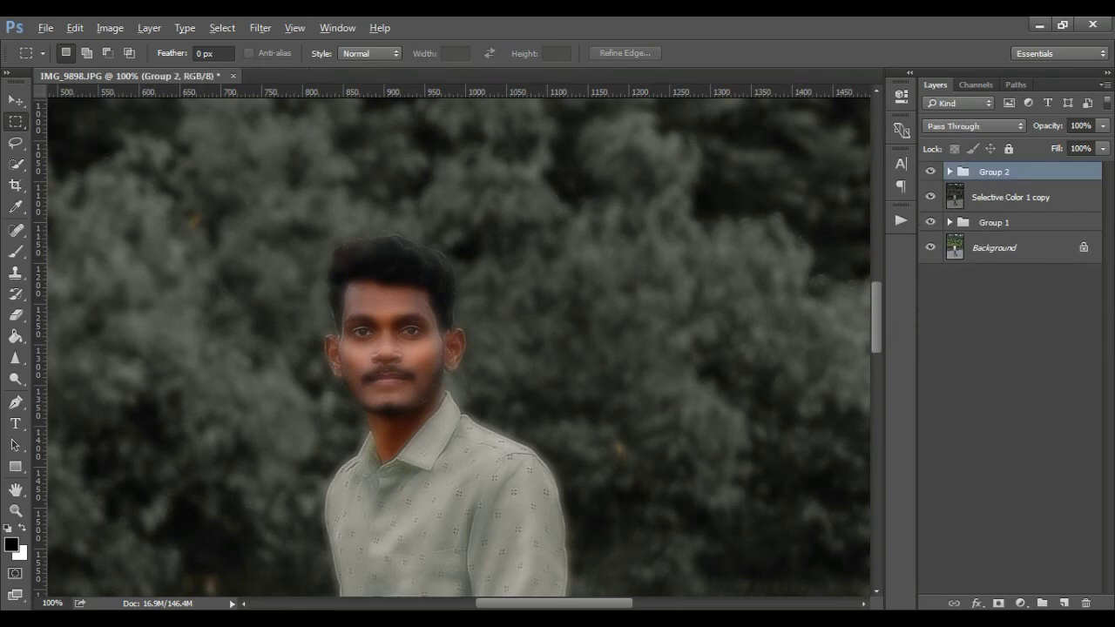
left_click(999, 603, "alt")
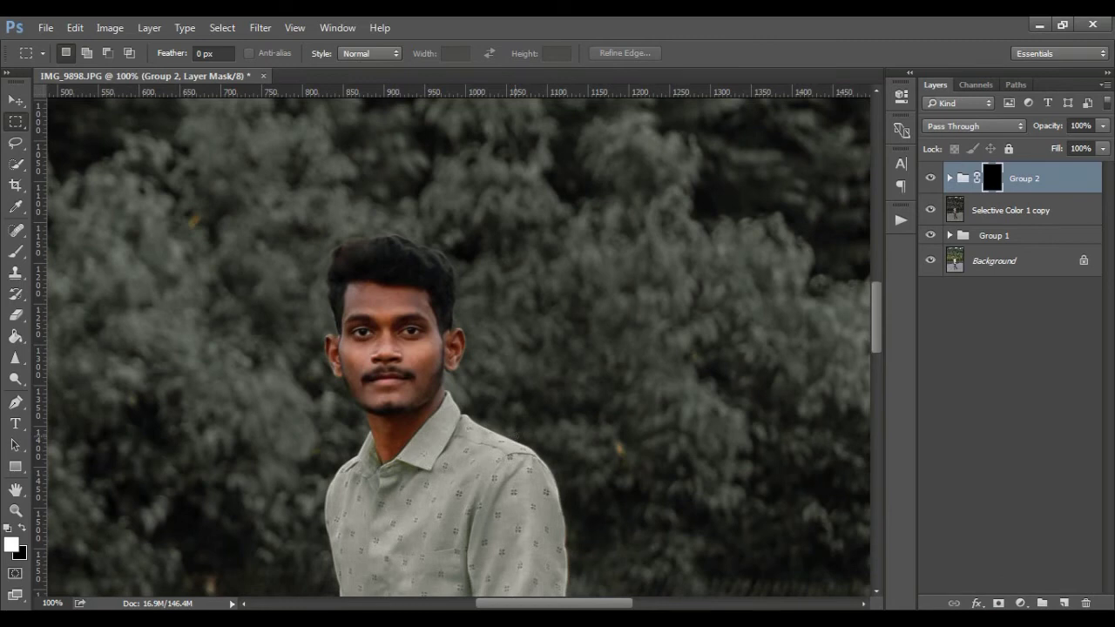
key("b")
key("ctrl+plus")
key("ctrl+plus")
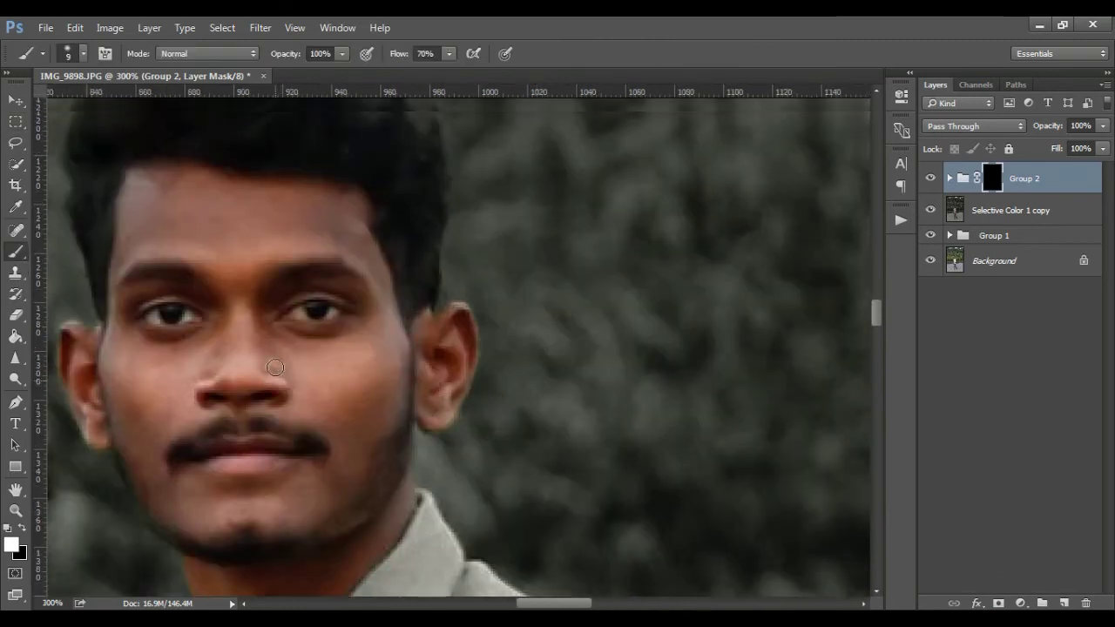
scroll(261, 348, "up", 2)
key("bracketright")
key("bracketright")
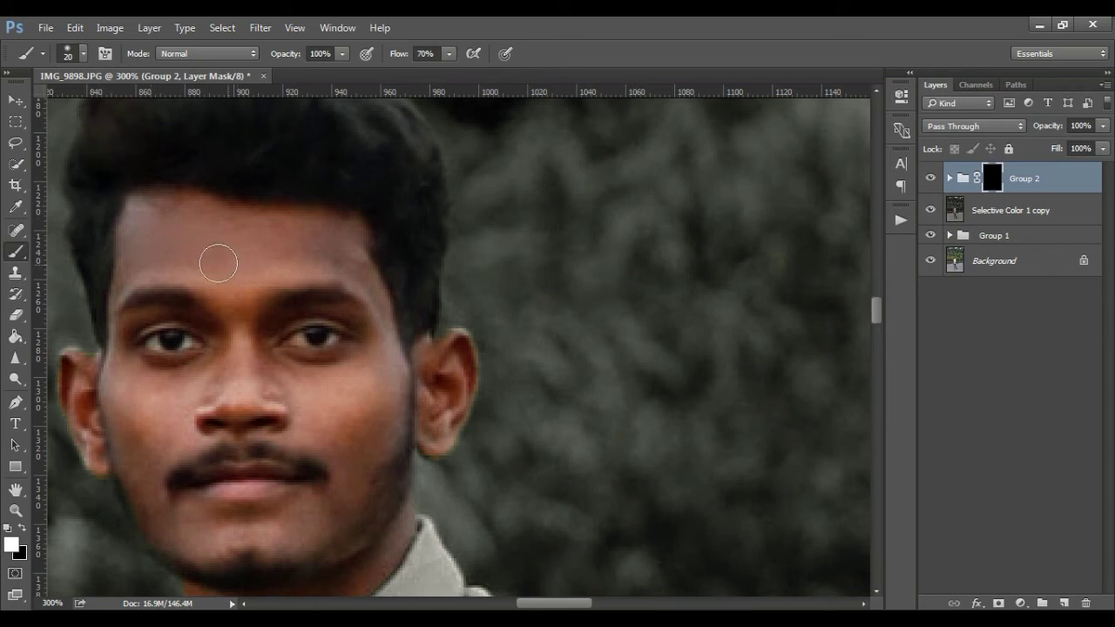
Step: Paint the effect back onto the man's forehead, cheeks, nose, jaw and chin
left_click(199, 272)
left_click_drag(198, 272, 348, 277)
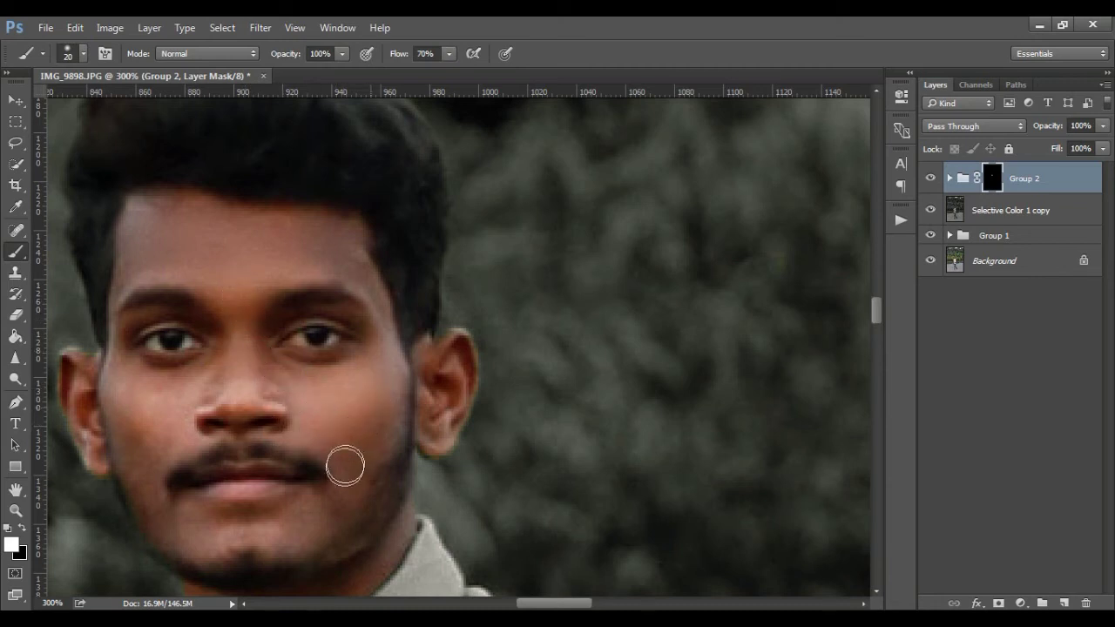
left_click(379, 403)
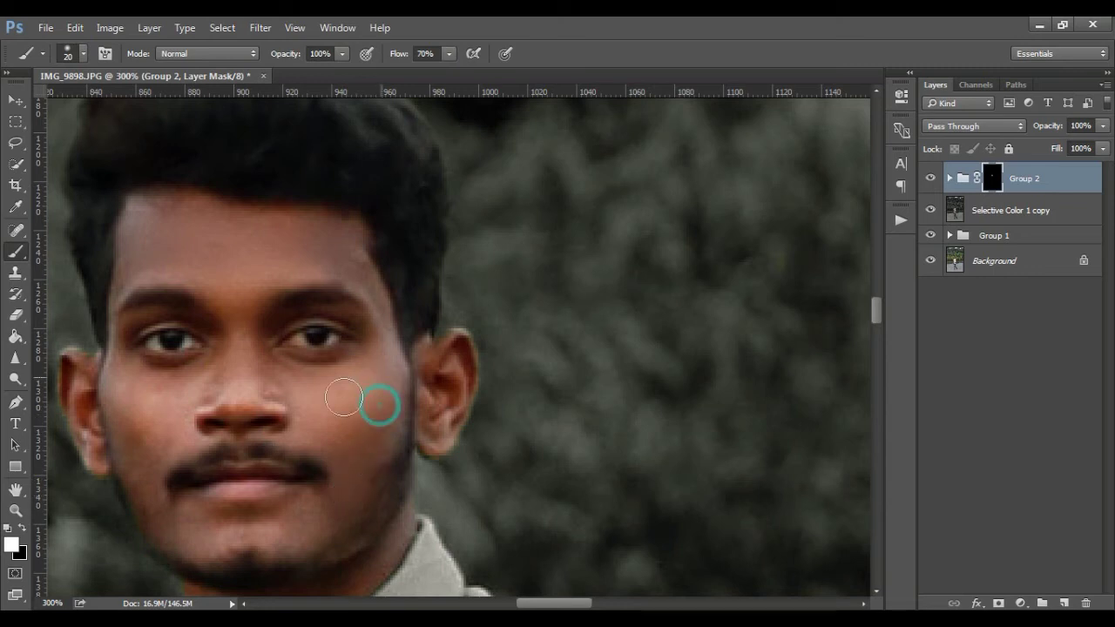
left_click(190, 383)
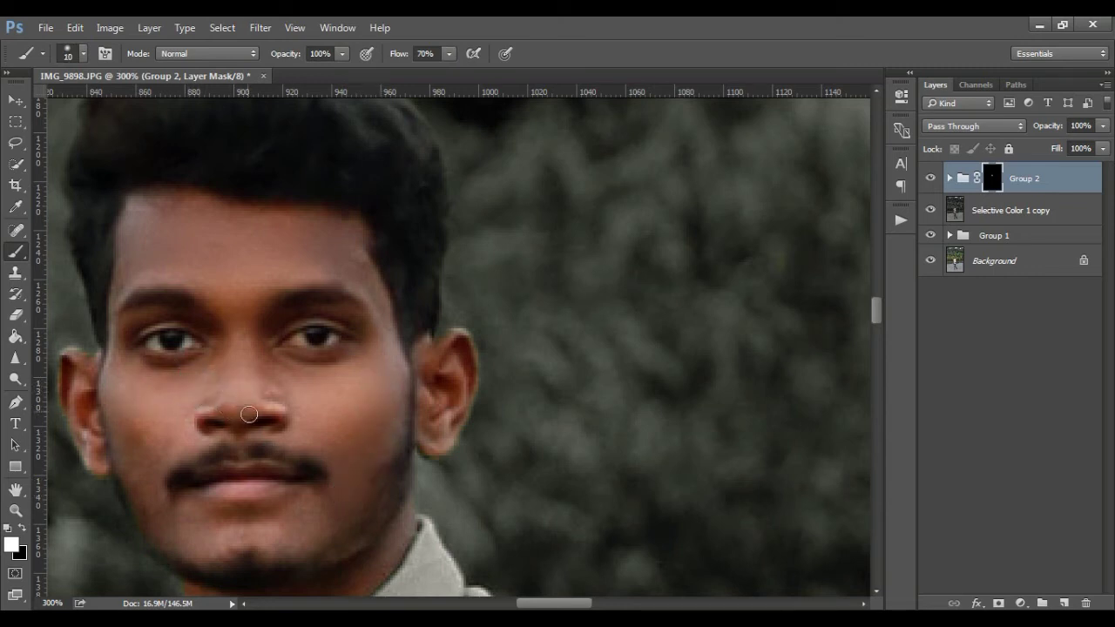
left_click(214, 409)
left_click(130, 434)
key("bracketright")
key("bracketright")
key("bracketright")
mouse_move(142, 442)
left_mouse_down()
mouse_move(165, 528)
mouse_move(191, 517)
mouse_move(277, 533)
mouse_move(348, 490)
left_mouse_up()
left_click(203, 407)
left_click_drag(203, 406, 212, 385)
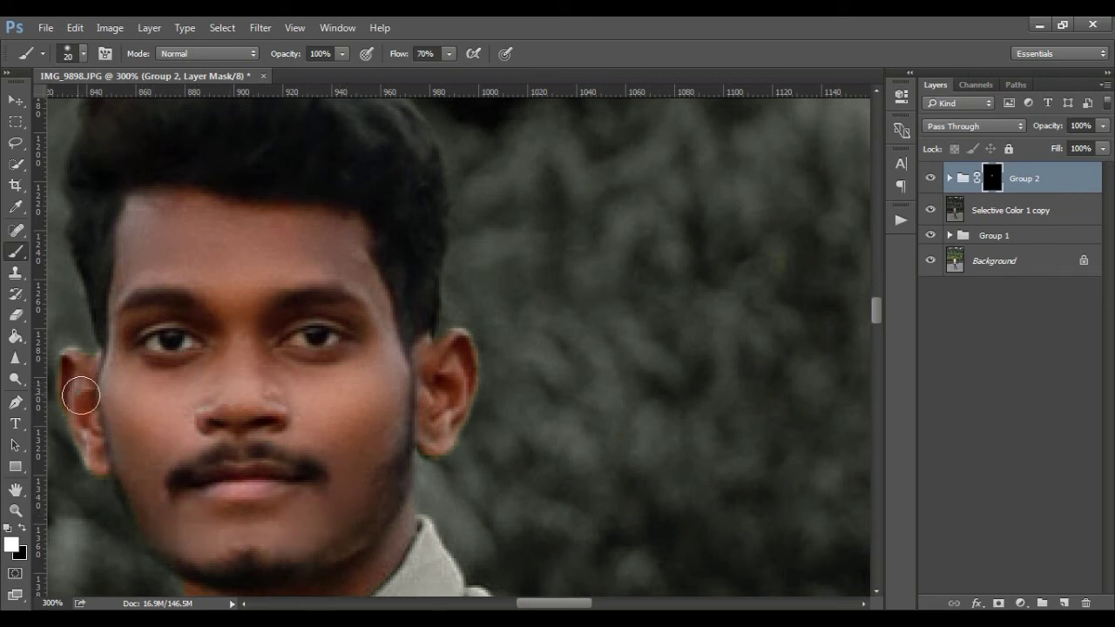
Step: Reveal the effect on both of the man's arms with a size 50-60 brush
scroll(440, 388, "down", 1)
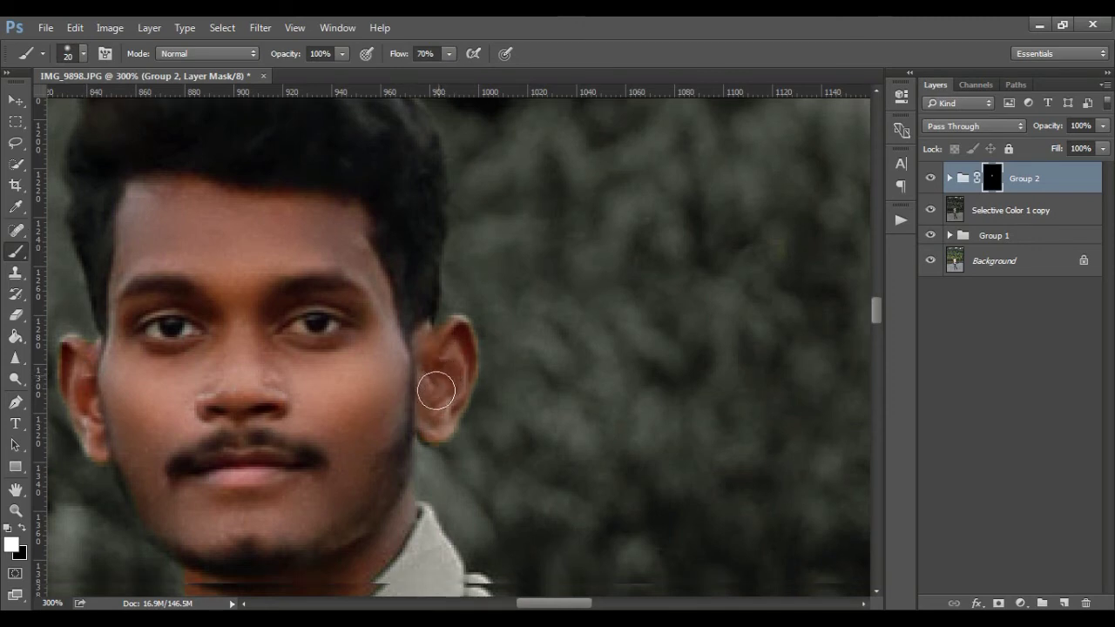
scroll(435, 391, "down", 2)
scroll(217, 520, "down", 2)
scroll(211, 447, "down", 1)
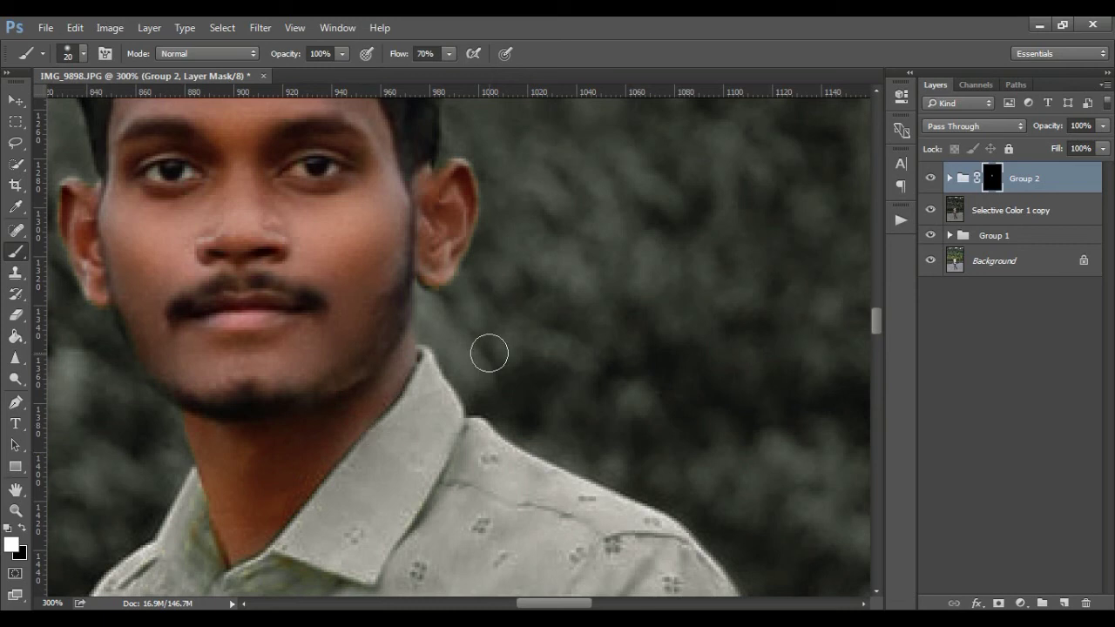
scroll(489, 357, "down", 1)
scroll(489, 354, "down", 1)
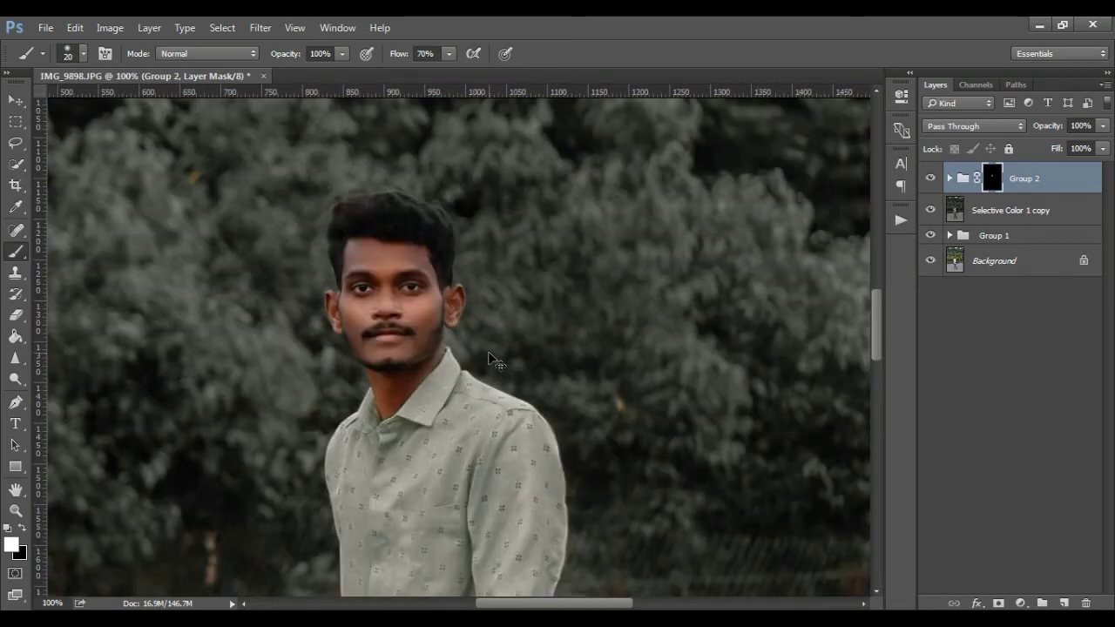
scroll(489, 357, "down", 1)
scroll(489, 370, "down", 2)
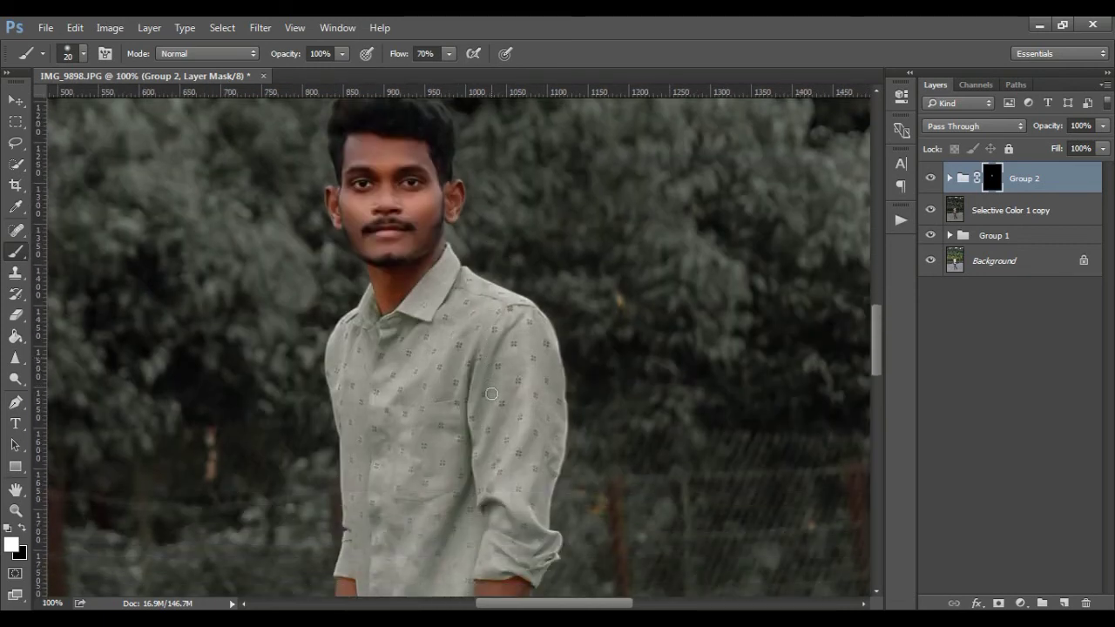
scroll(490, 383, "down", 2)
scroll(491, 393, "down", 4)
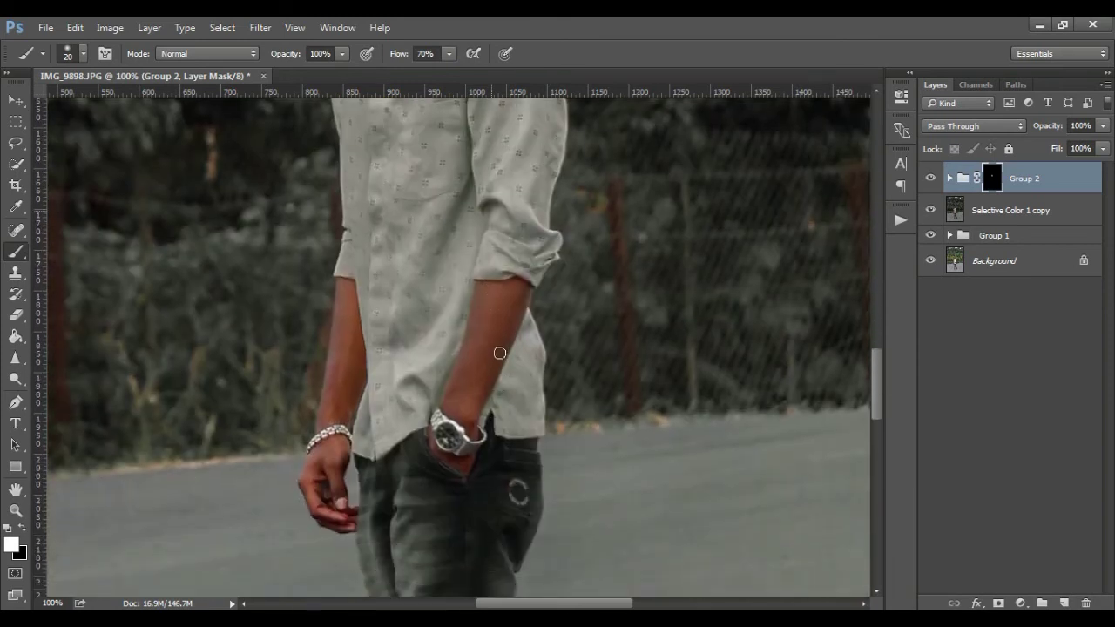
scroll(497, 351, "down", 3)
scroll(497, 256, "down", 1)
key("bracketright")
key("bracketright")
key("bracketright")
key("bracketright")
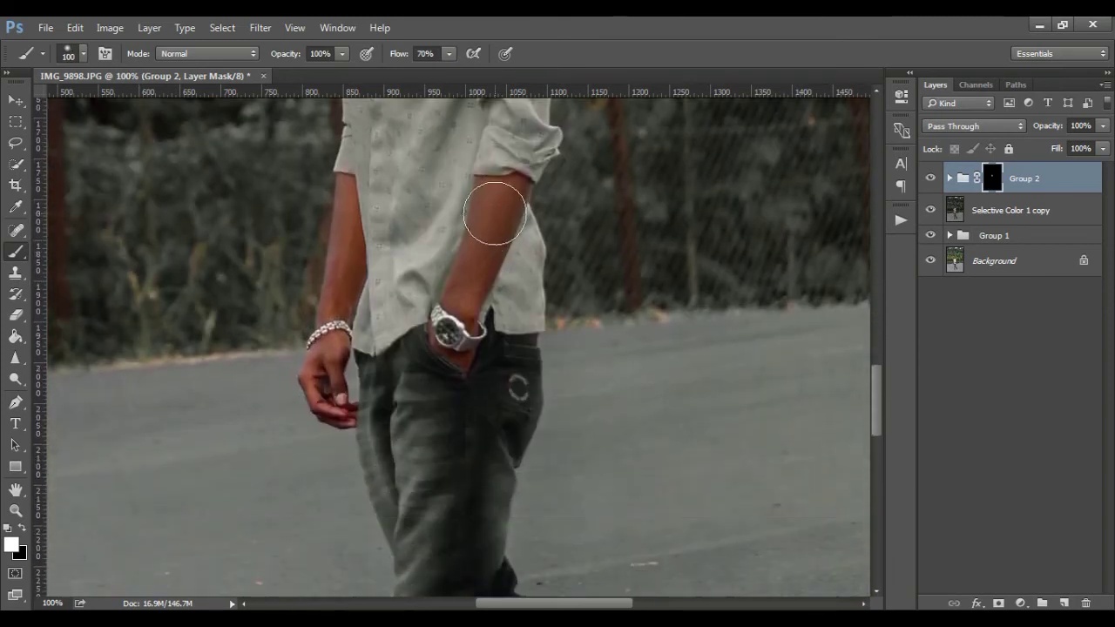
left_click(492, 202)
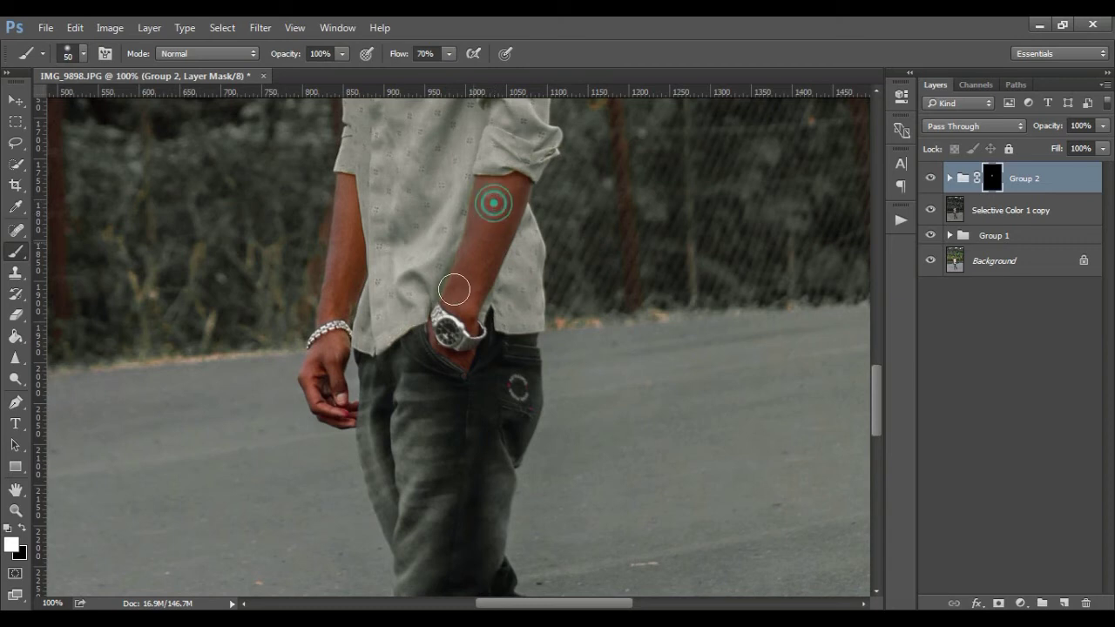
key("bracketleft")
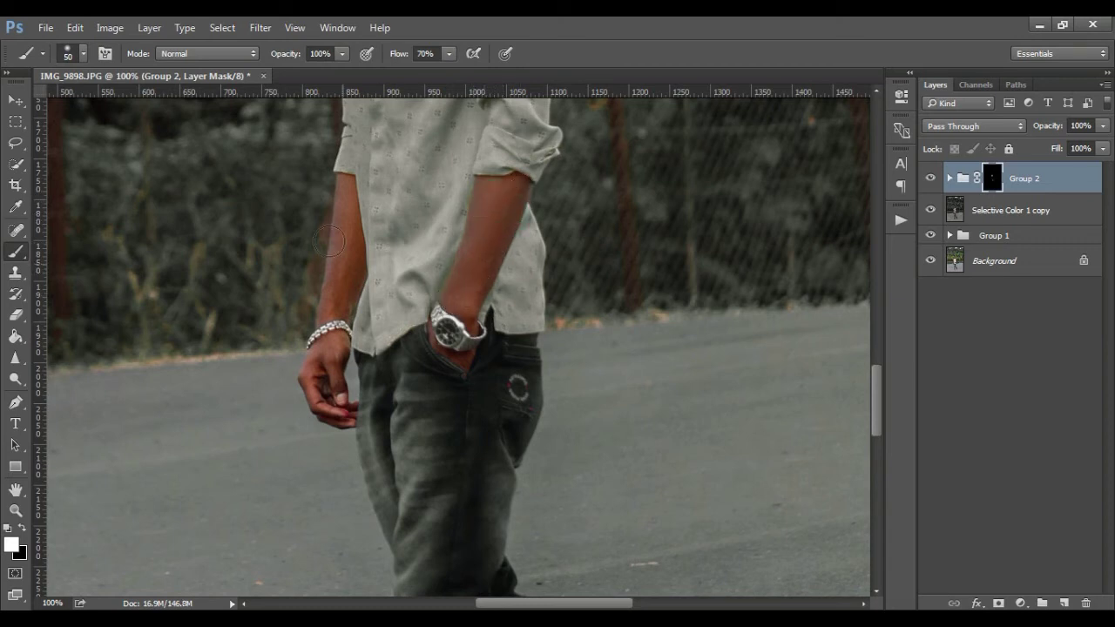
left_click(342, 213)
Step: Reveal the effect on the front foot and back heel with a size 35 brush
scroll(449, 444, "down", 2)
scroll(450, 444, "down", 4)
scroll(449, 444, "down", 3)
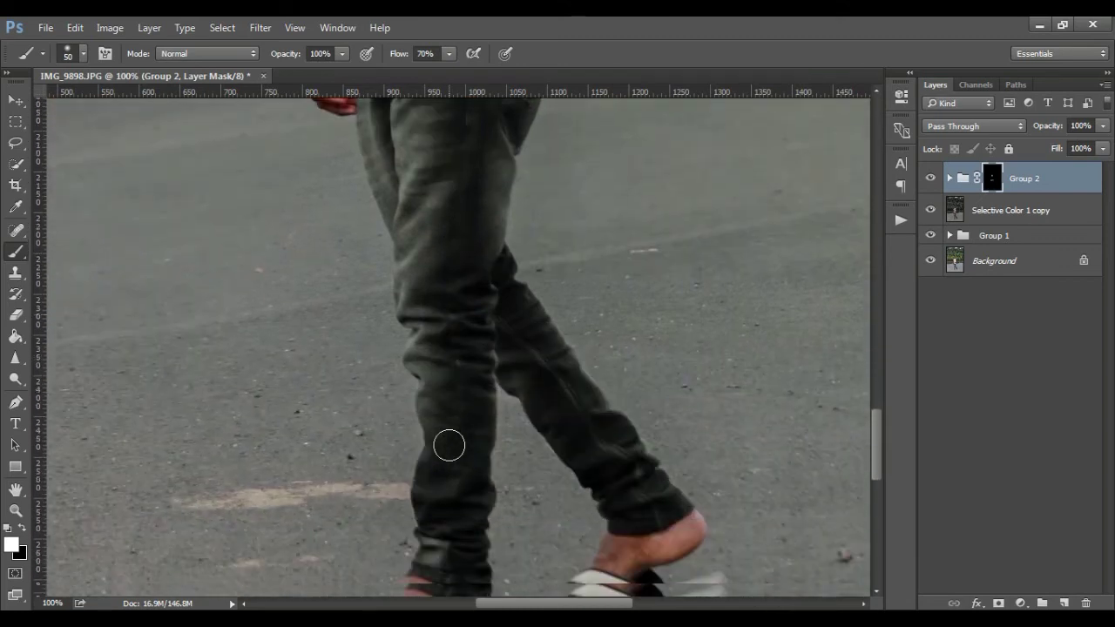
scroll(449, 445, "down", 3)
key("bracketleft")
key("bracketleft")
key("bracketleft")
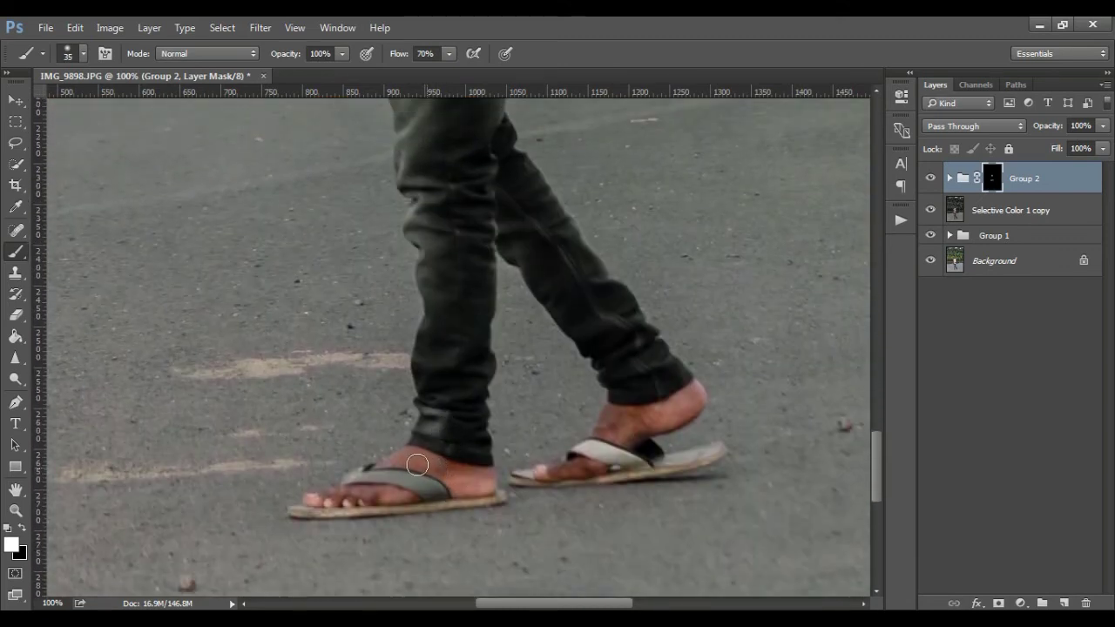
left_click_drag(412, 458, 458, 475)
left_click_drag(610, 433, 708, 388)
key("ctrl+minus")
key("ctrl+minus")
key("ctrl+minus")
scroll(709, 393, "up", 3)
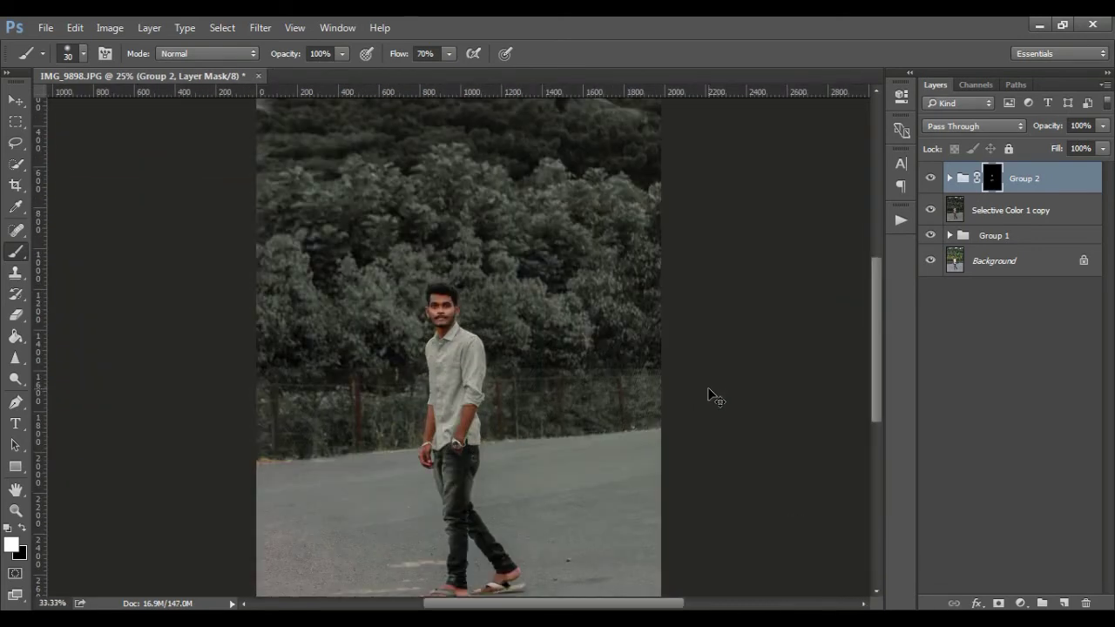
key("ctrl+plus")
key("ctrl+plus")
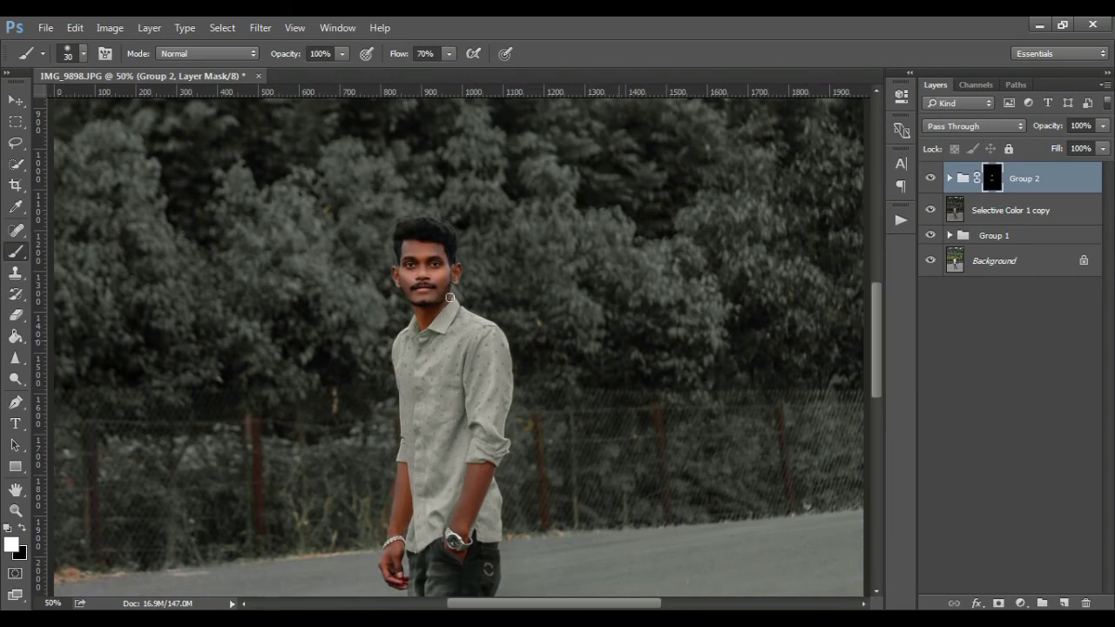
key("ctrl+plus")
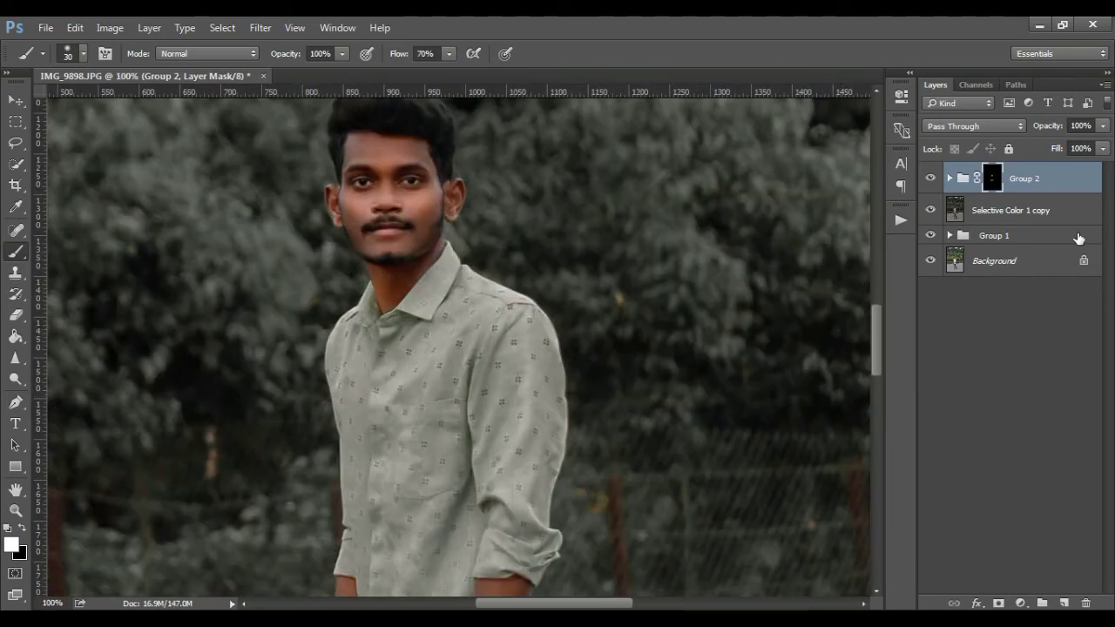
Step: Merge Group 2 with Selective Color 1 copy and duplicate the result as Group 2 copy
left_click(1057, 210, "shift")
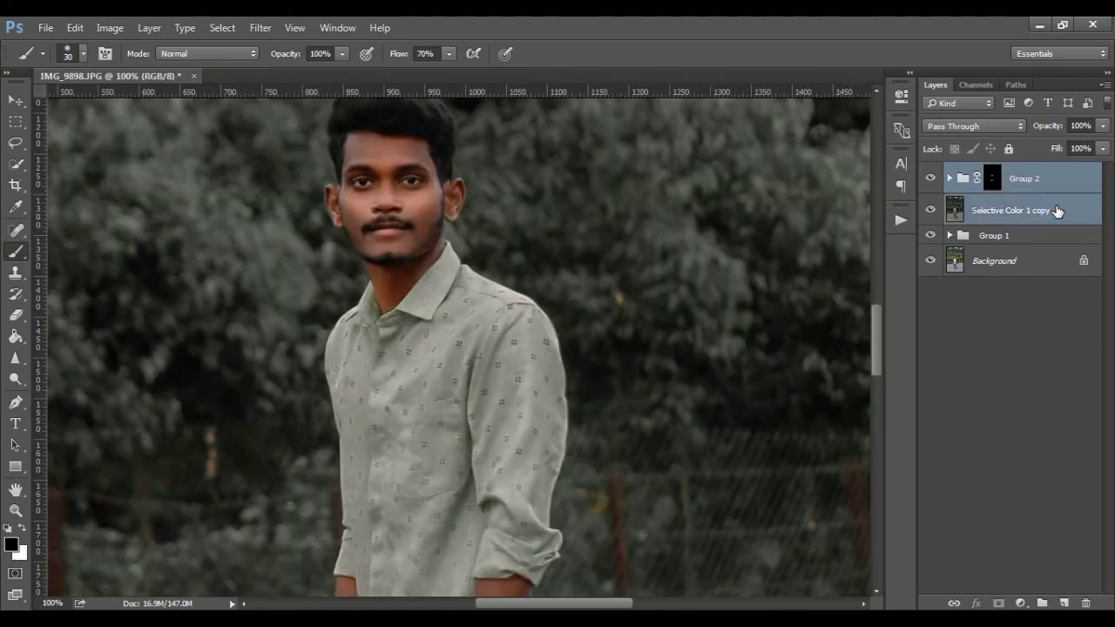
key("ctrl+e")
key("j")
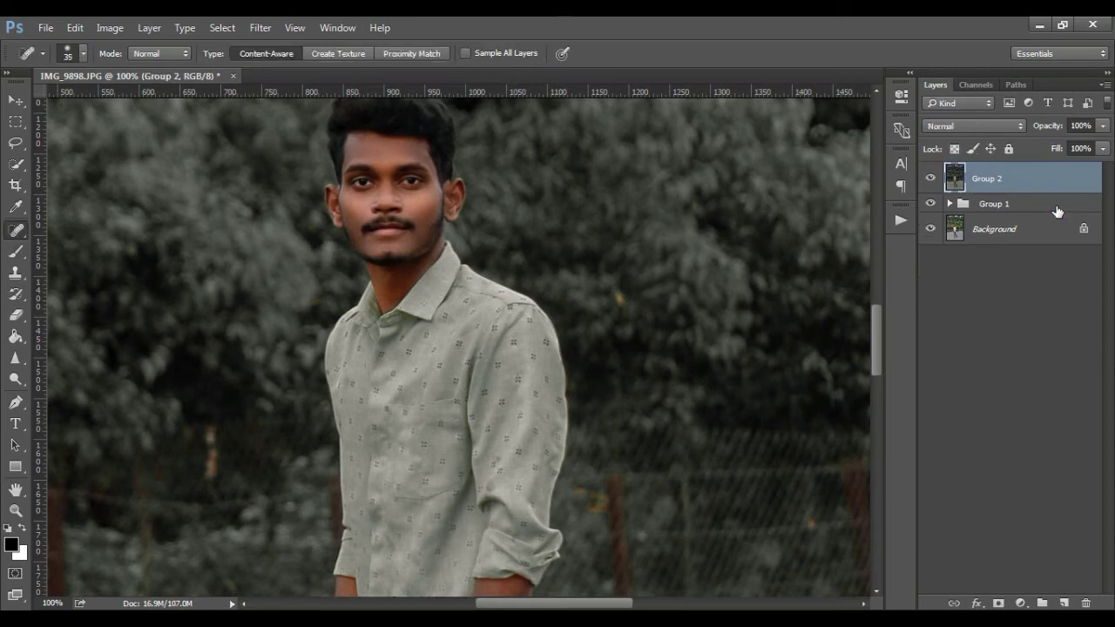
key("ctrl+j")
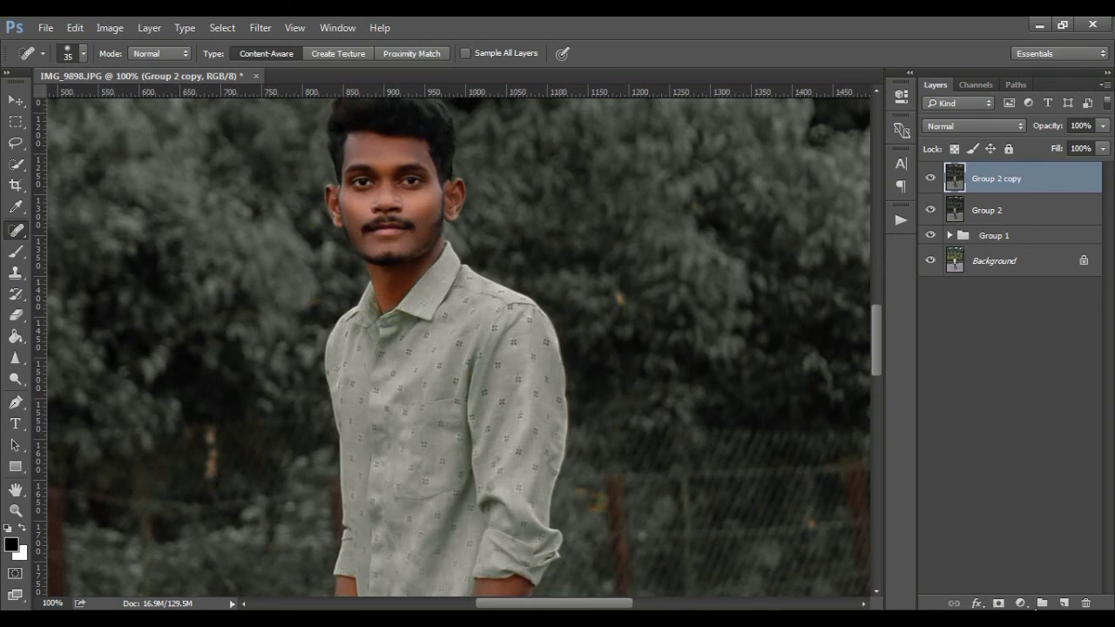
left_click(1019, 603)
Step: Add a Brightness/Contrast adjustment layer set to Brightness 17 and Contrast 15
left_click(1026, 306)
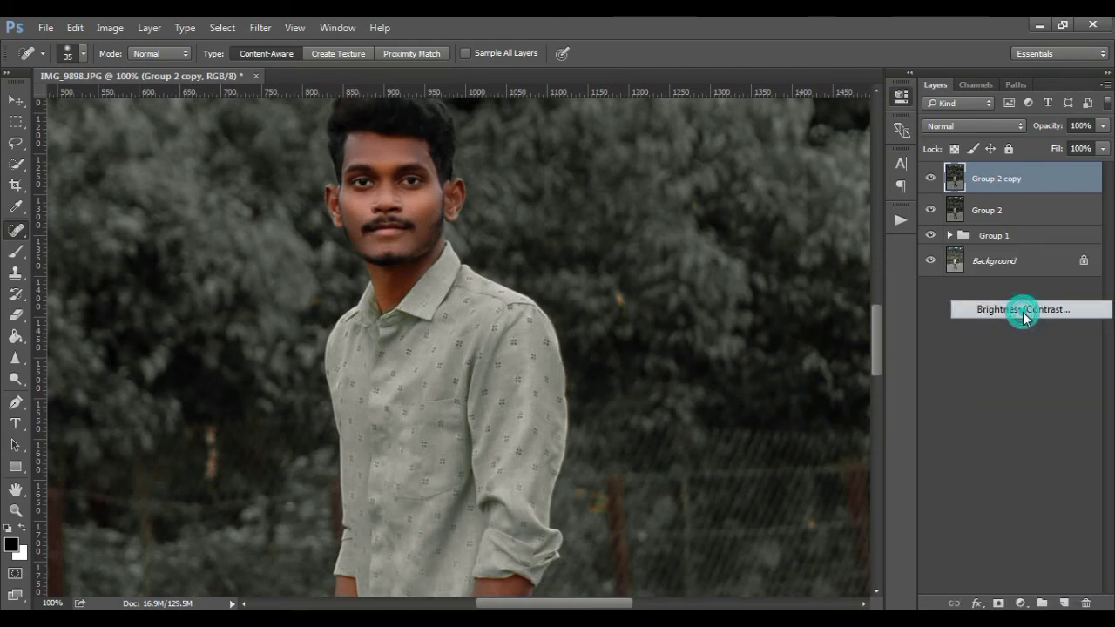
left_click(772, 174)
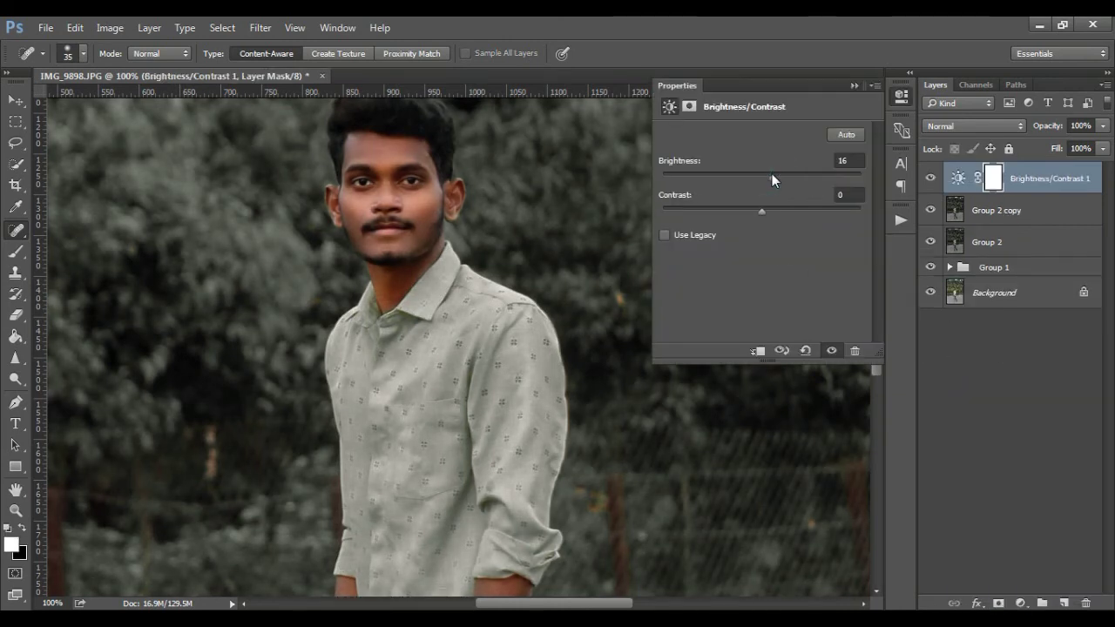
mouse_move(742, 207)
left_mouse_down()
mouse_move(792, 208)
mouse_move(780, 209)
left_mouse_up()
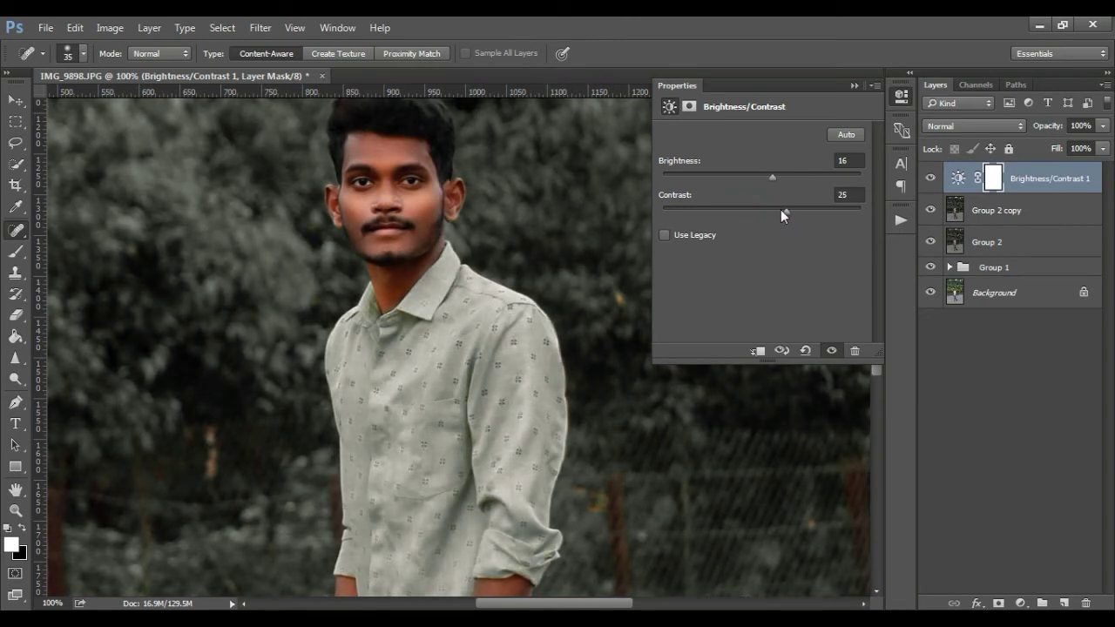
left_click(776, 175)
key("ctrl+minus")
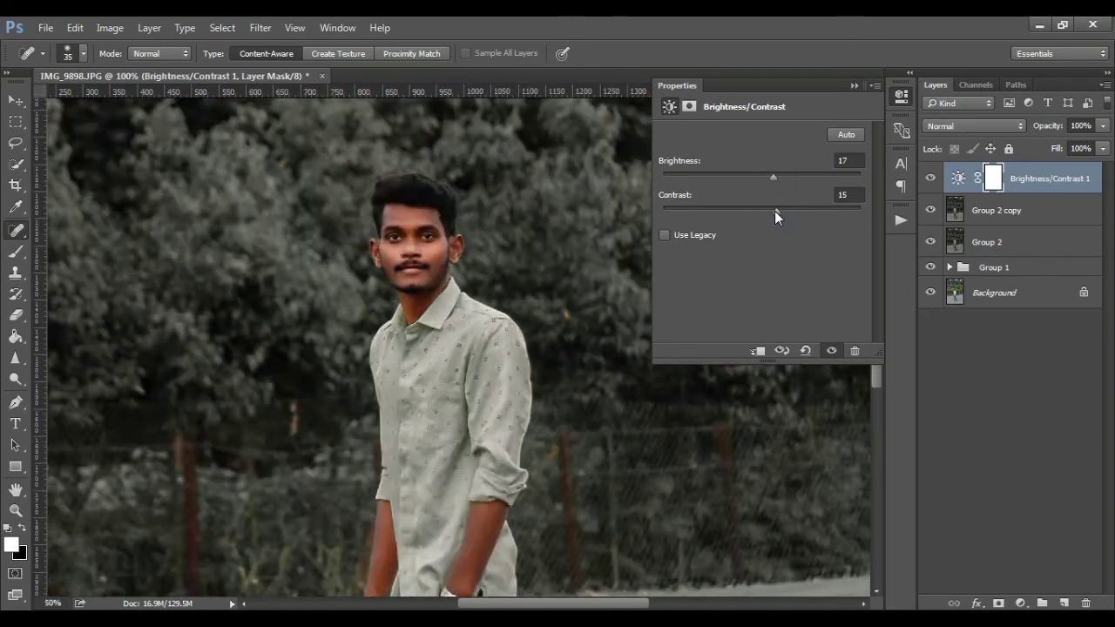
key("ctrl+minus")
key("ctrl+minus")
key("ctrl+minus")
key("ctrl+minus")
key("ctrl+plus")
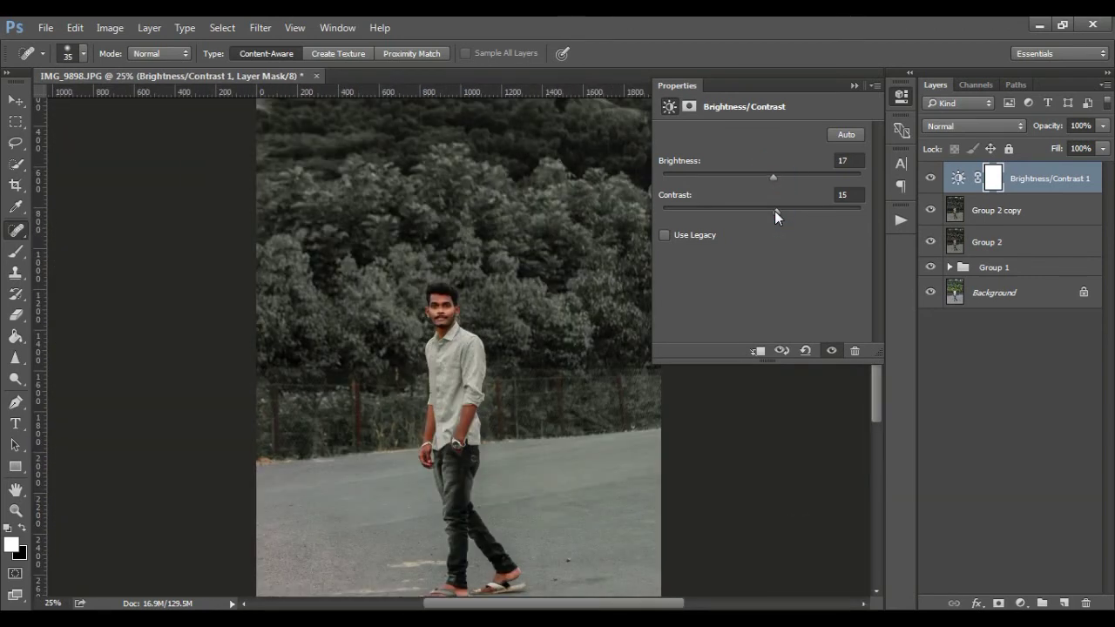
left_click(853, 86)
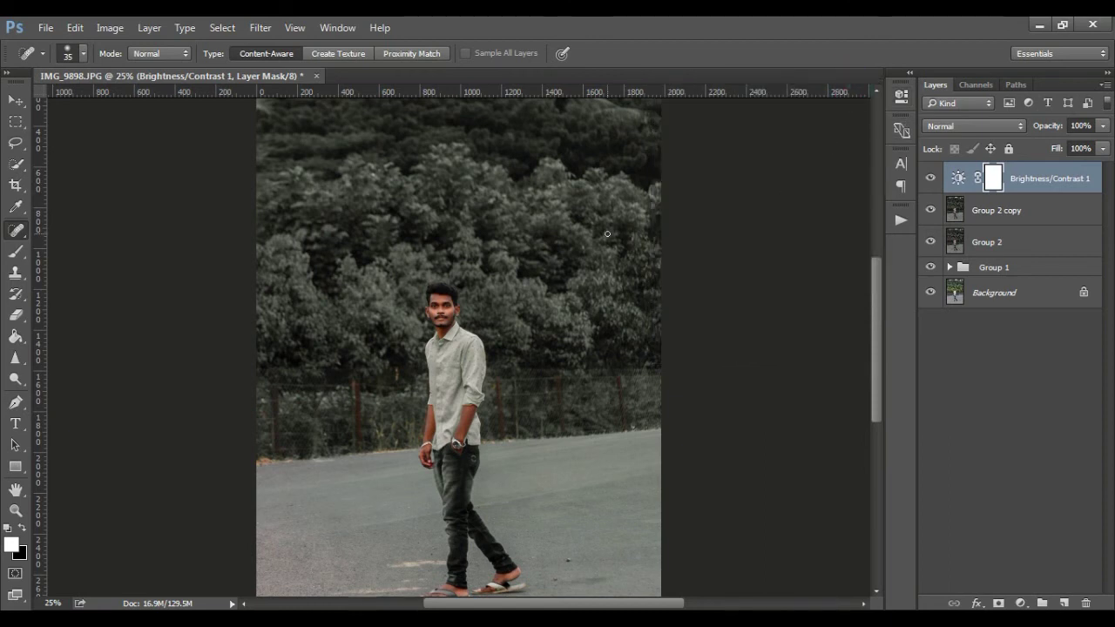
left_click(1043, 216, "ctrl")
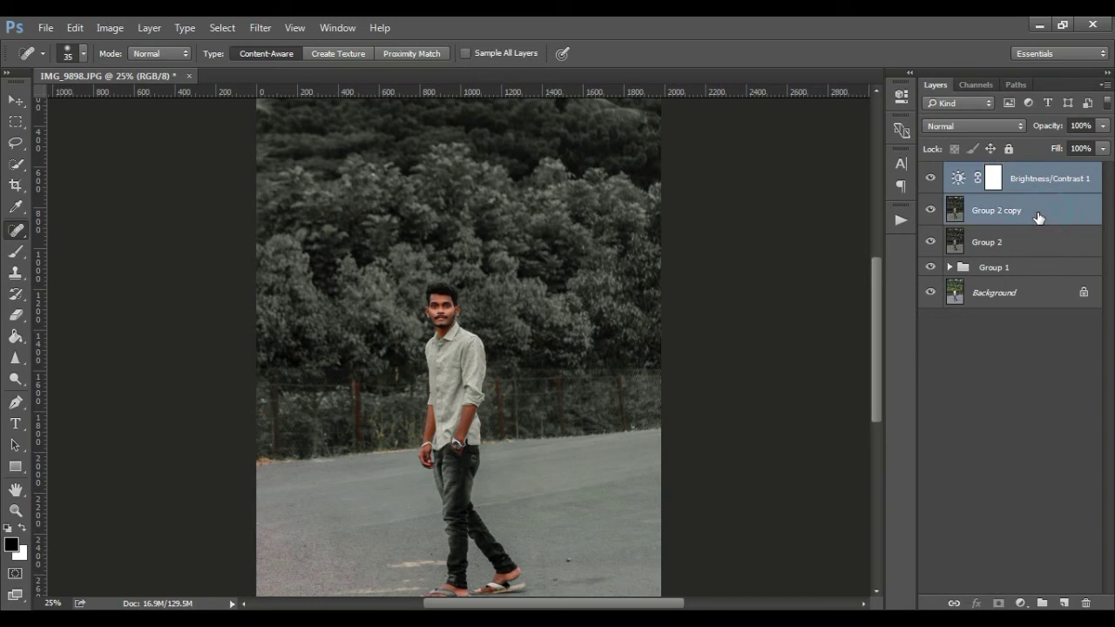
Step: Merge the Brightness/Contrast layer into Group 2 copy and launch the Camera Raw Filter
key("ctrl+e")
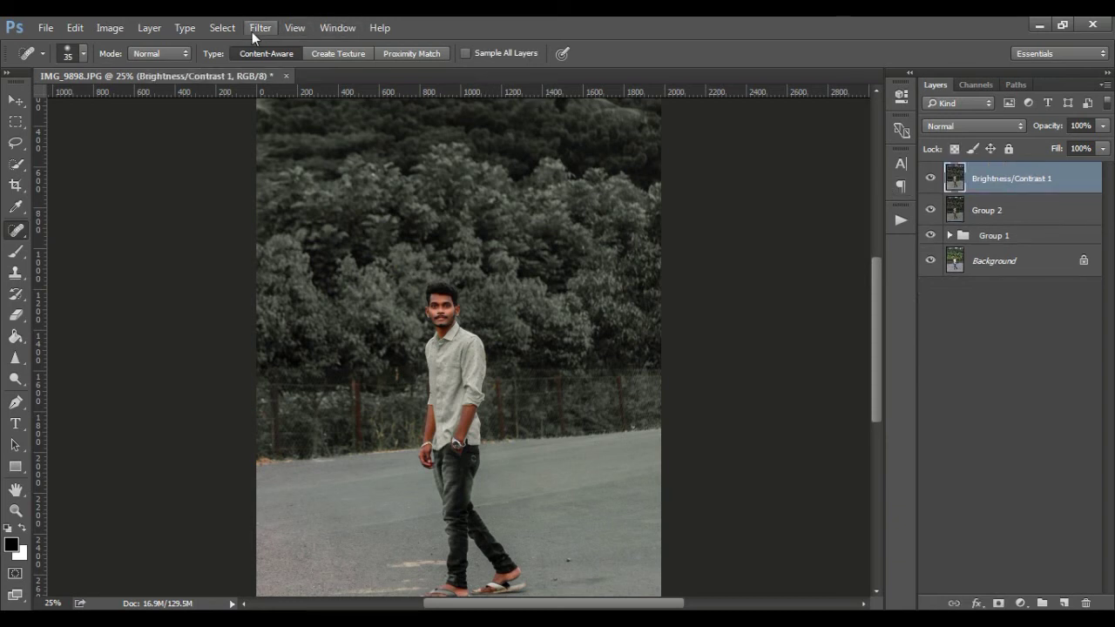
left_click(258, 28)
left_click(286, 123)
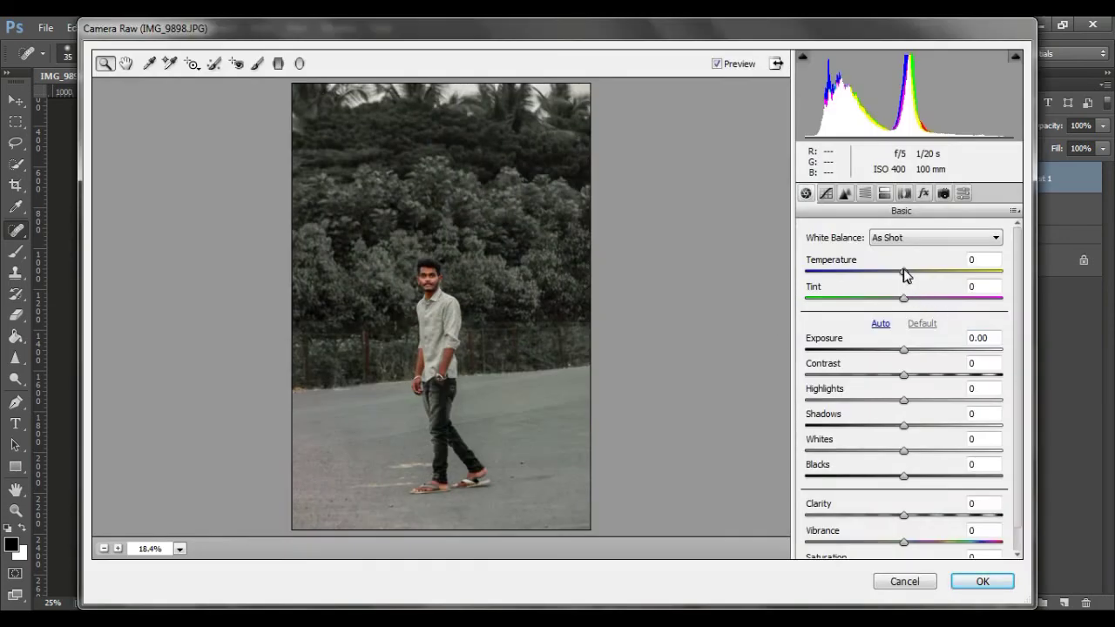
Step: In Camera Raw's Basic panel set Temperature +3, Tint -7, Vibrance +9 and Clarity +9
left_click_drag(904, 275, 913, 277)
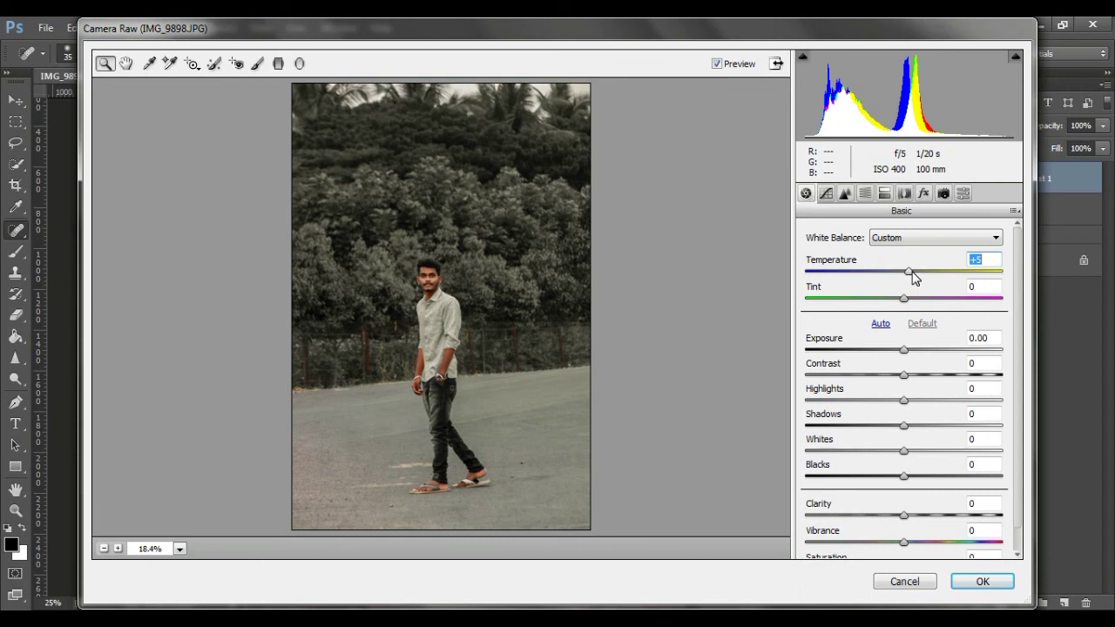
left_click_drag(901, 300, 894, 305)
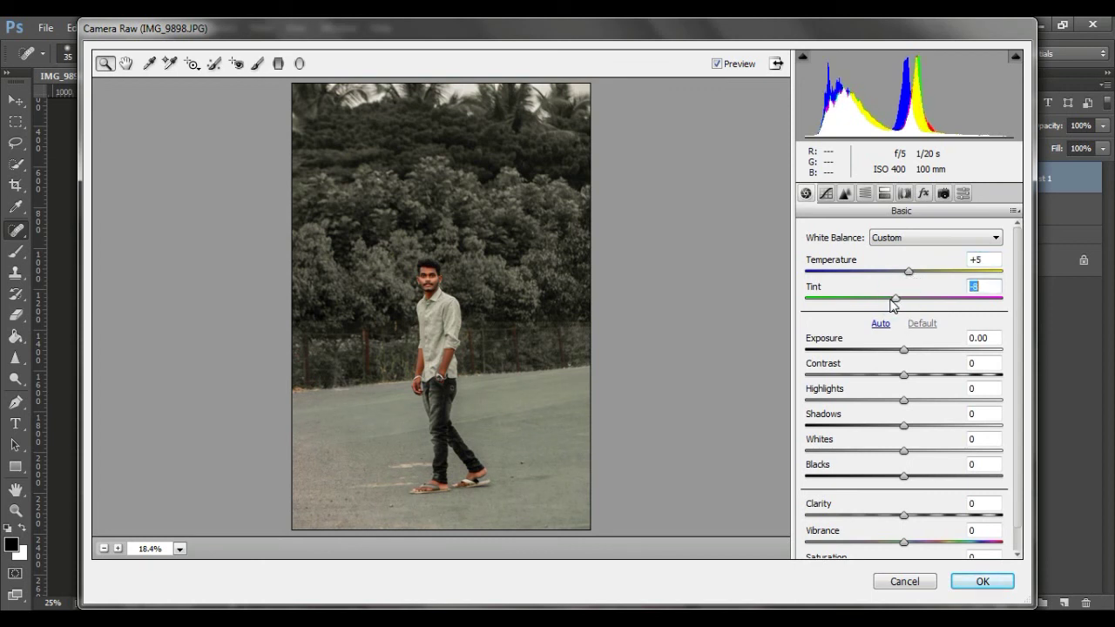
left_click(436, 338)
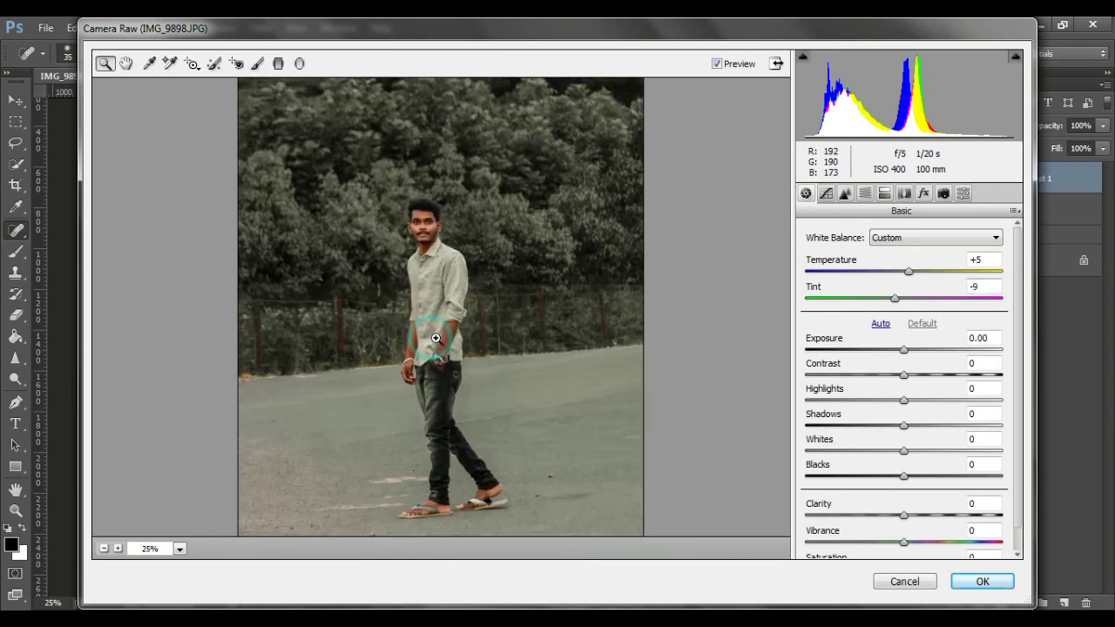
left_click_drag(895, 301, 906, 277)
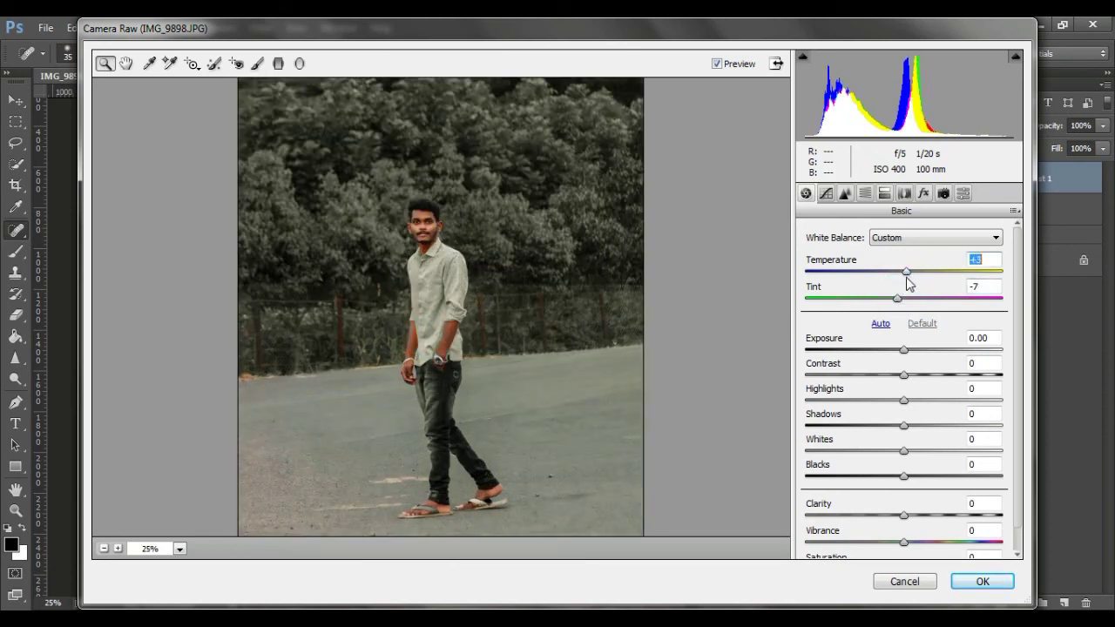
left_click_drag(918, 543, 913, 541)
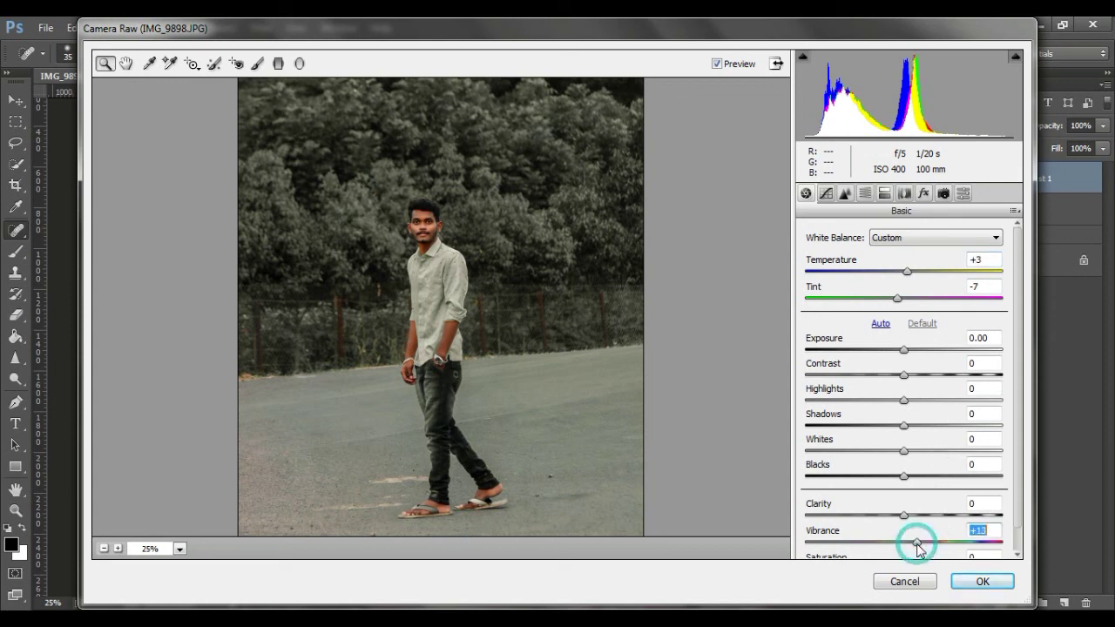
left_click(912, 541)
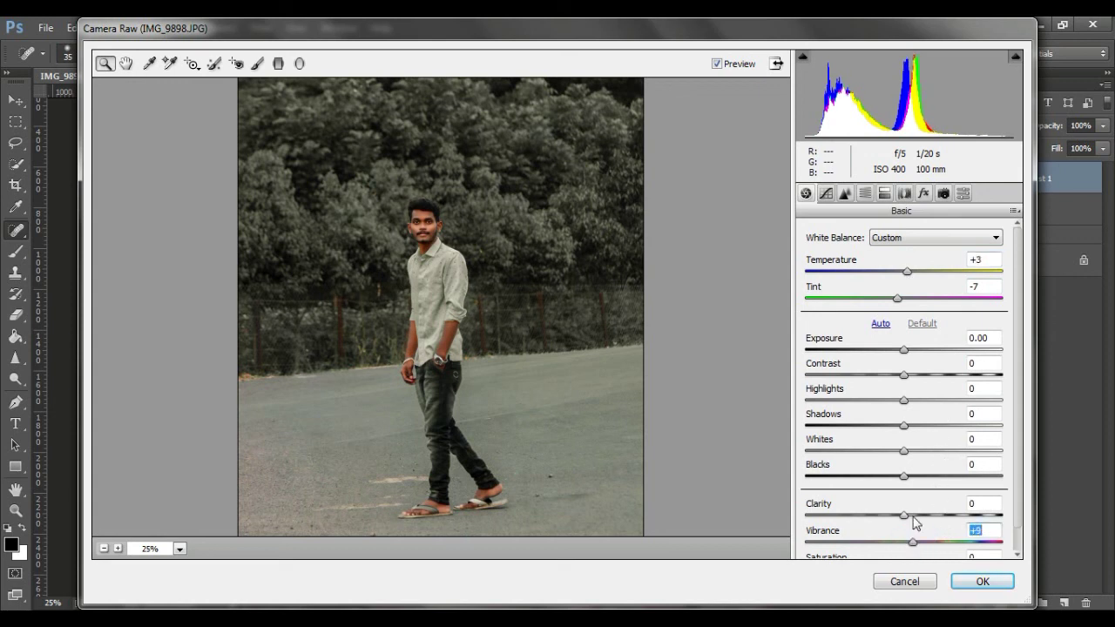
left_click(913, 515)
scroll(923, 556, "down", 1)
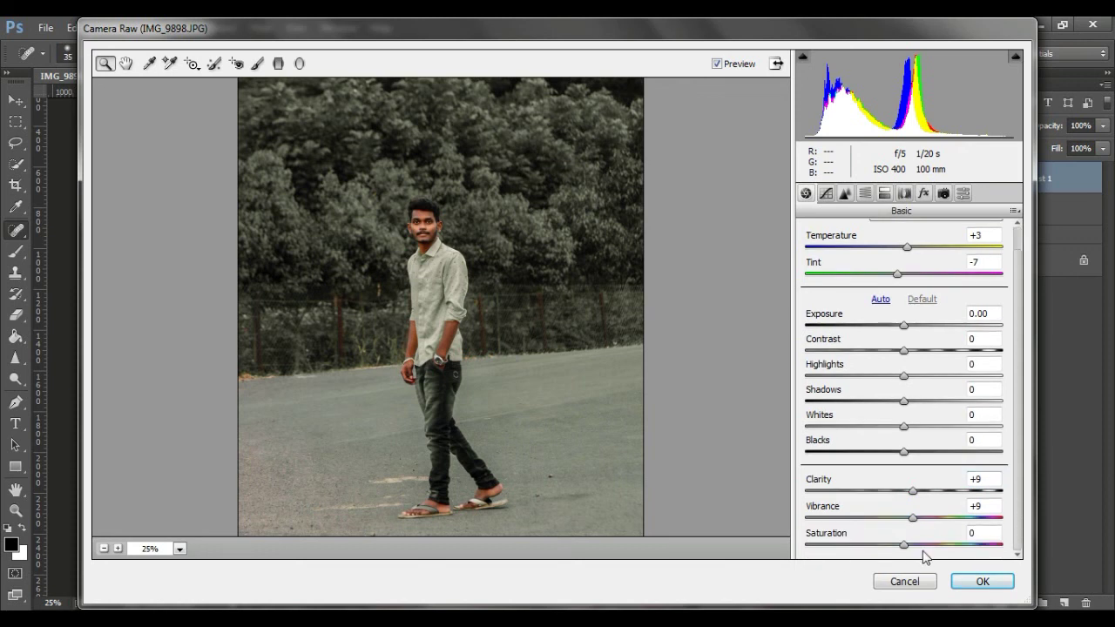
left_click(864, 194)
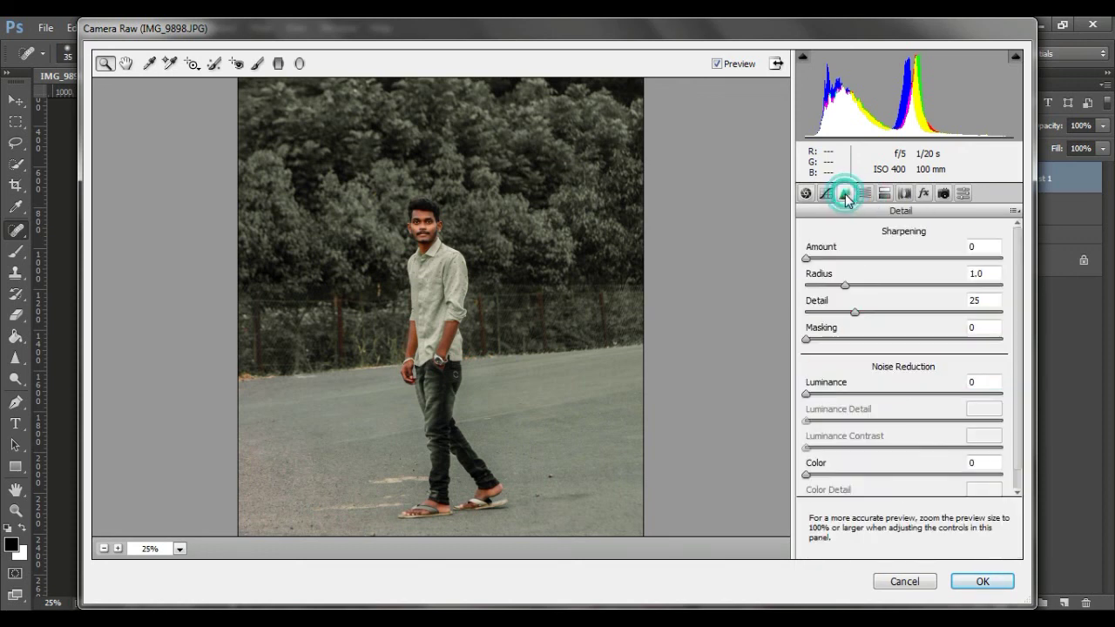
Step: Set Luminance noise reduction to 20 and Post Crop Vignetting to -23, then apply Camera Raw
left_click(865, 193)
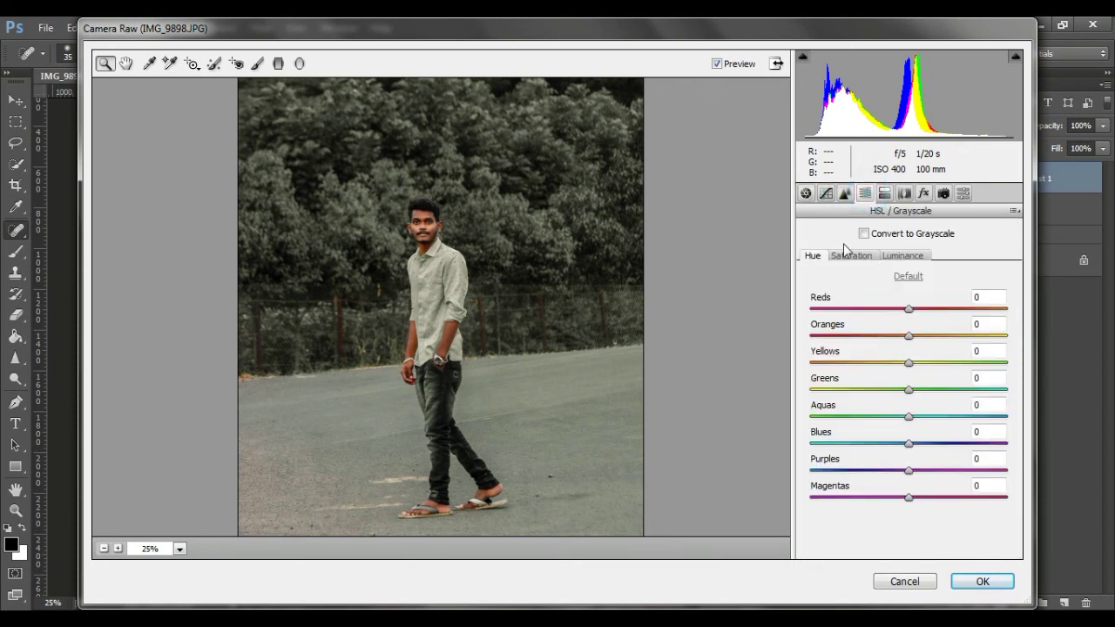
left_click(846, 193)
left_click_drag(826, 393, 845, 397)
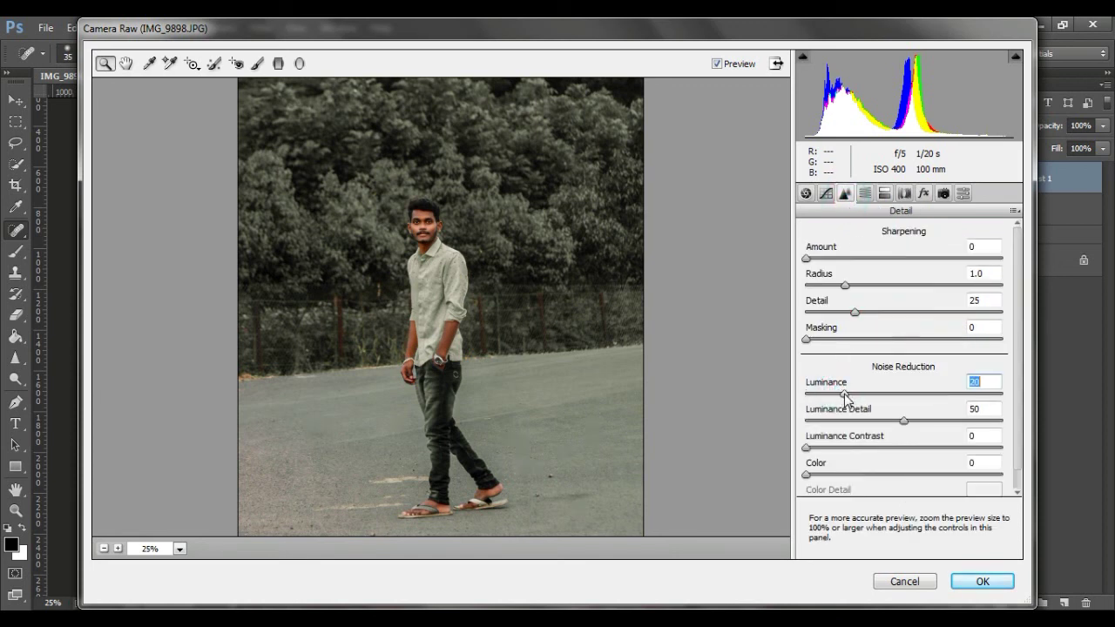
left_click(865, 194)
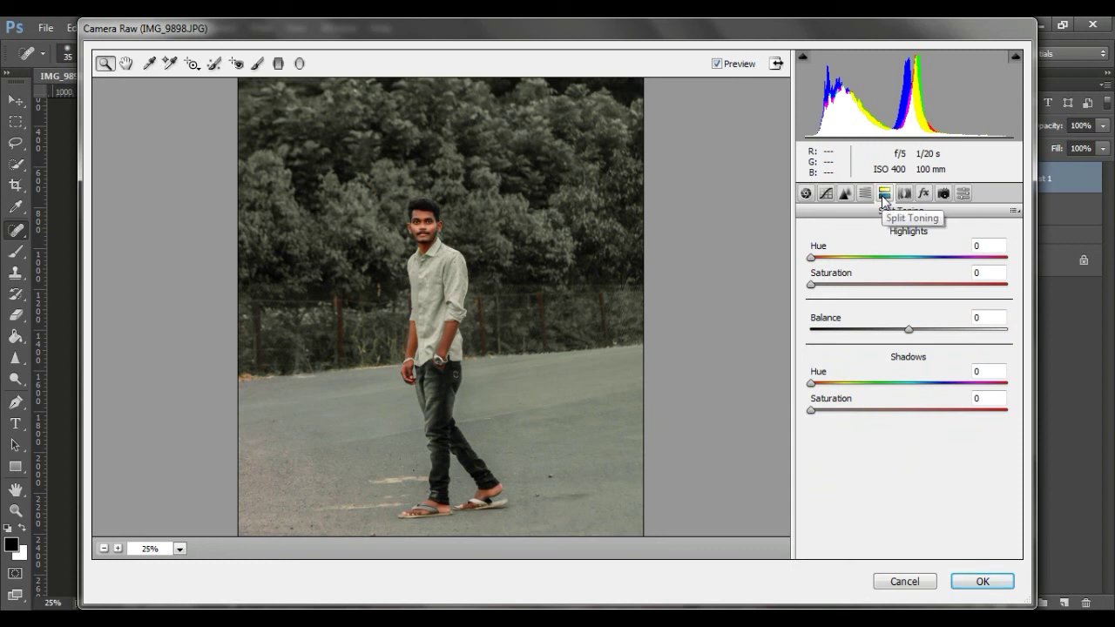
left_click(924, 193)
left_click(871, 404)
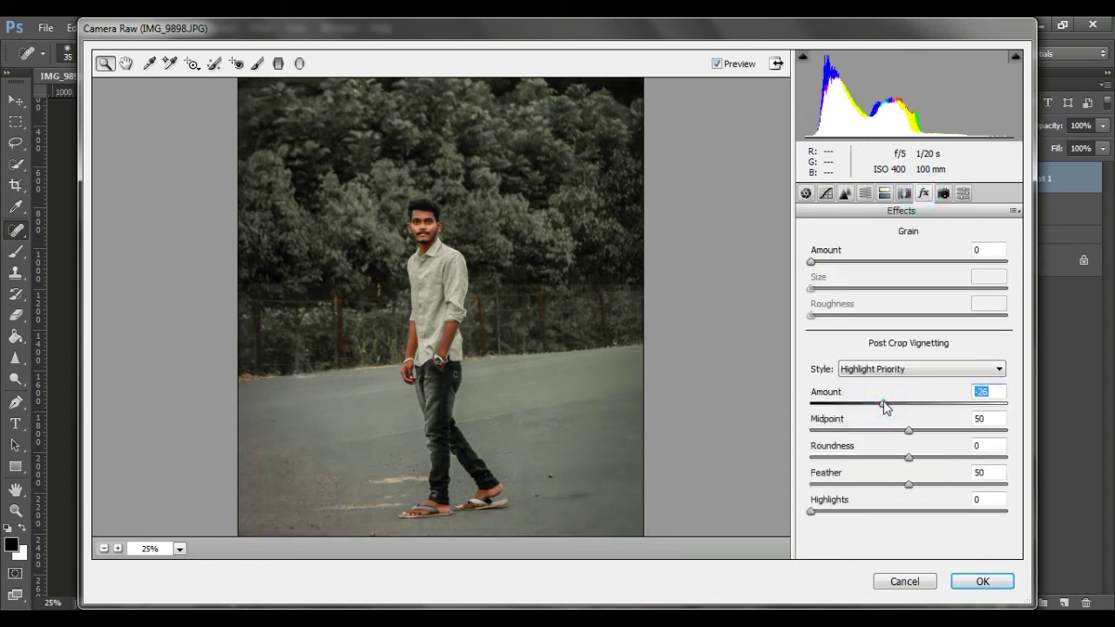
left_click(887, 404)
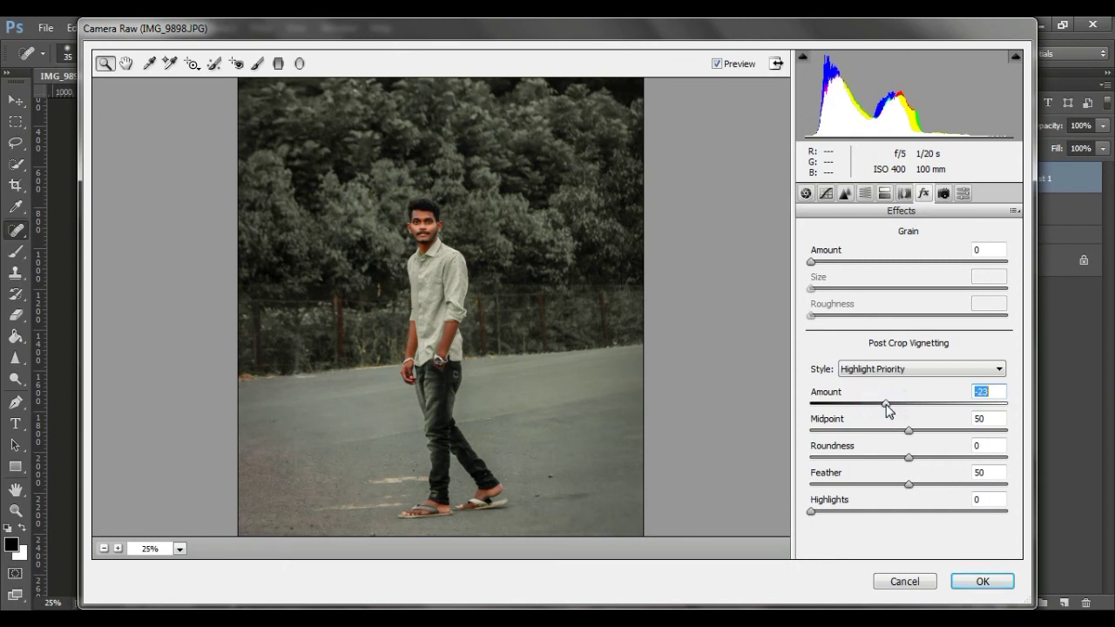
left_click(982, 581)
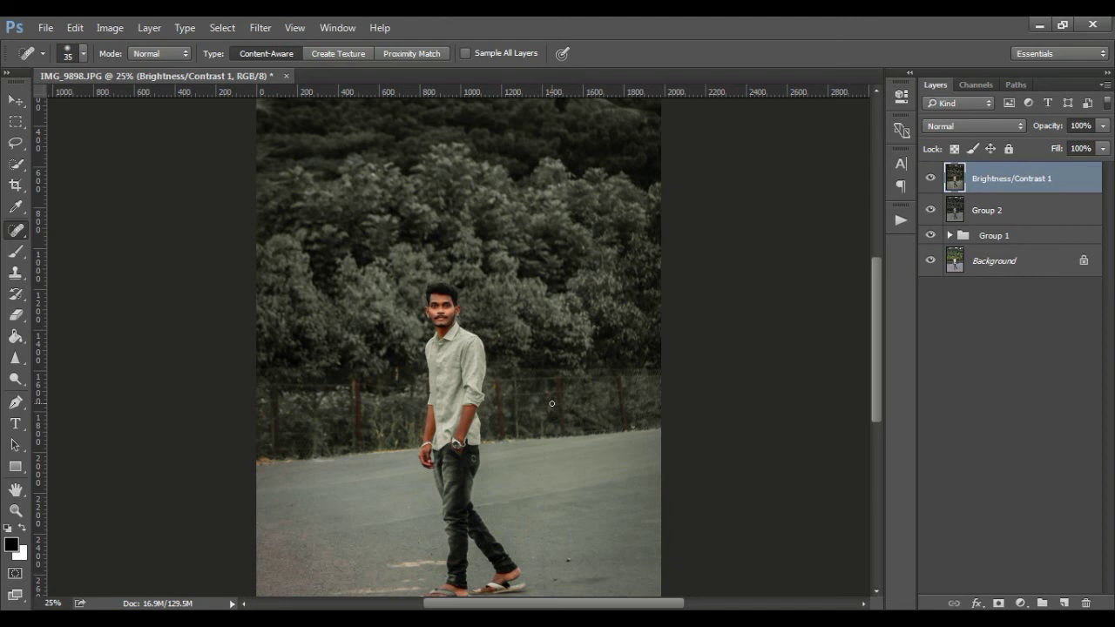
Step: Group Brightness/Contrast 1, Group 2 and Group 1 into Group 3
key("ctrl+minus")
key("ctrl+minus")
key("ctrl+plus")
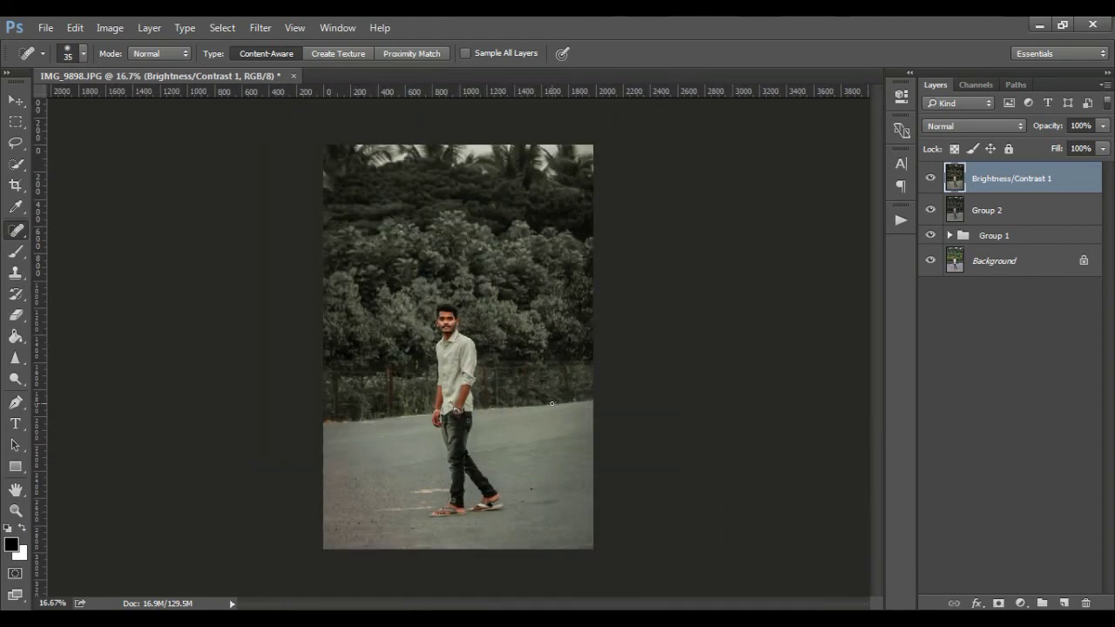
left_click(1049, 234, "shift")
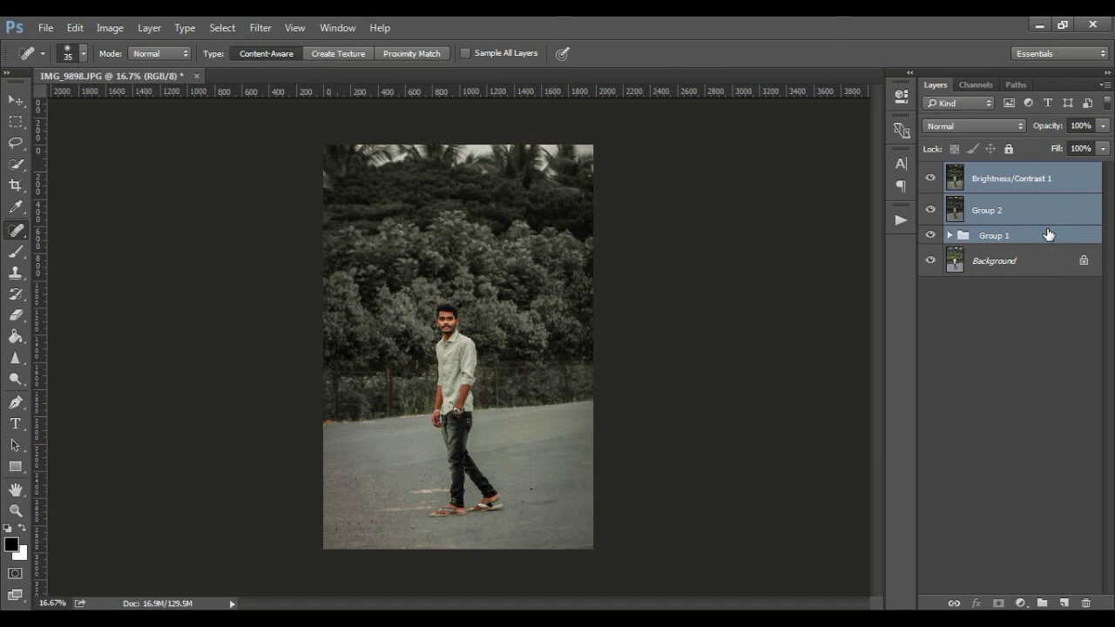
key("ctrl+g")
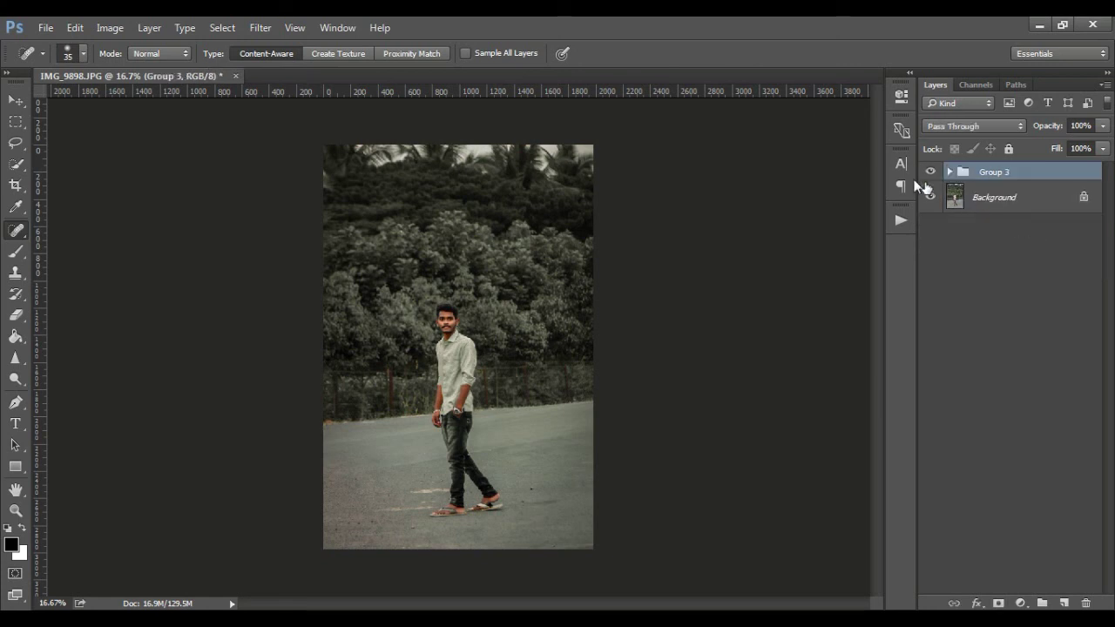
Step: Toggle Group 3's visibility to compare the finished grade with the original photo
left_click(932, 172)
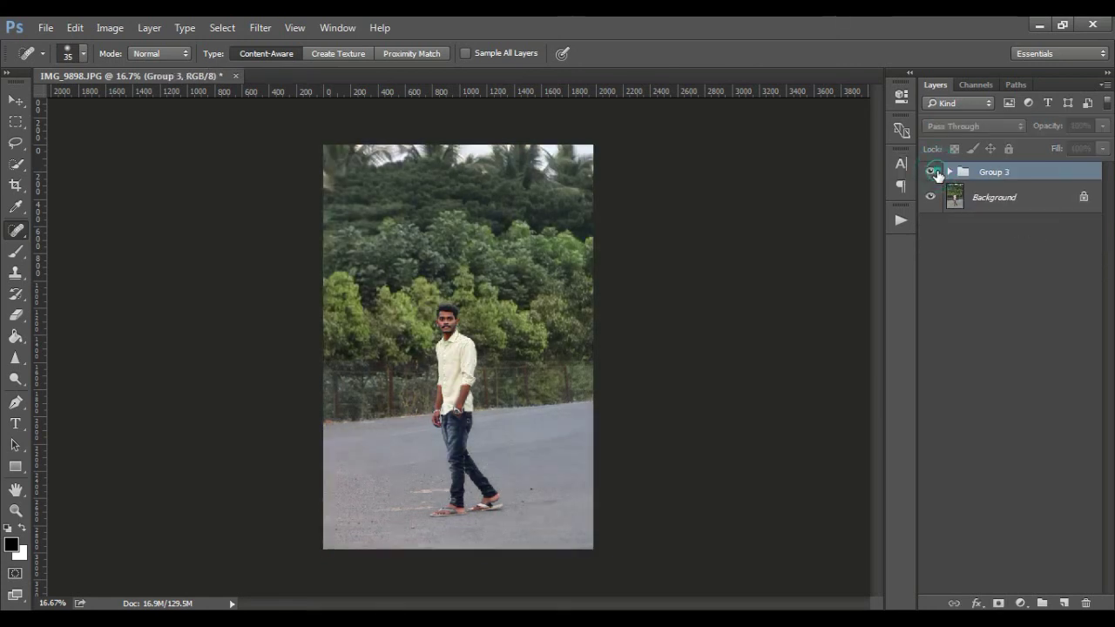
left_click(931, 171)
key("ctrl+plus")
key("ctrl+plus")
key("ctrl+plus")
key("ctrl+plus")
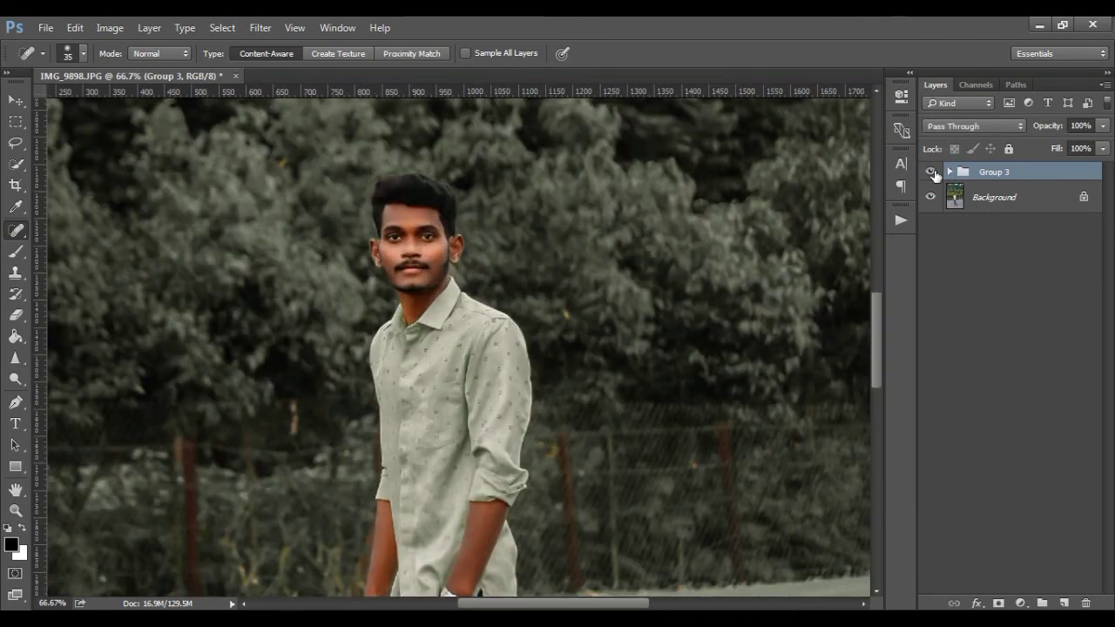
left_click(931, 171)
left_click(931, 172)
key("ctrl+minus")
key("ctrl+minus")
key("ctrl+minus")
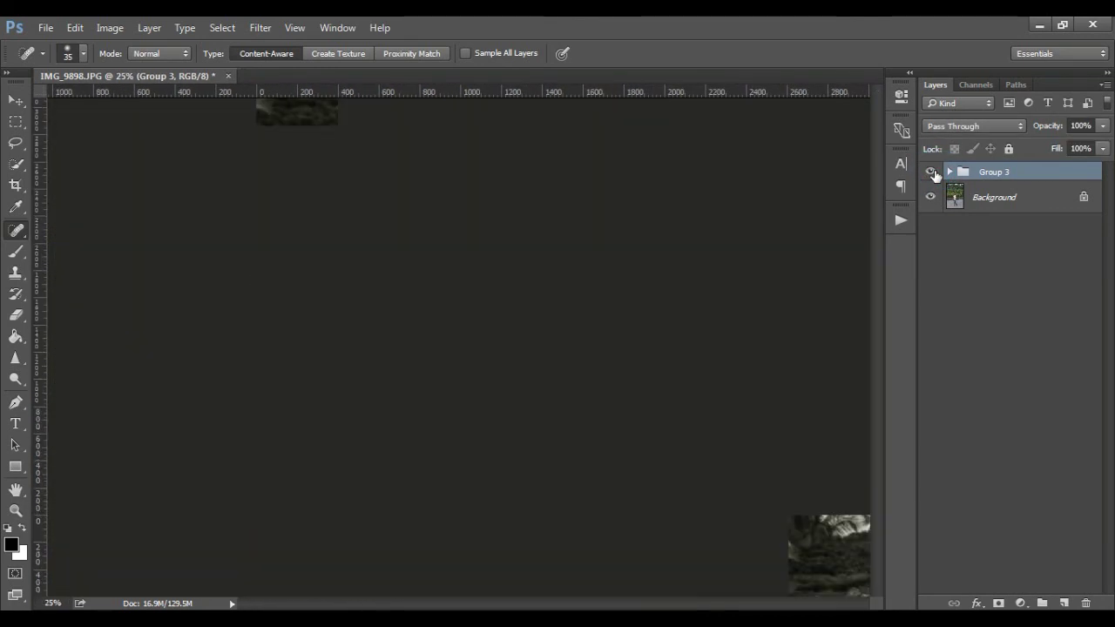